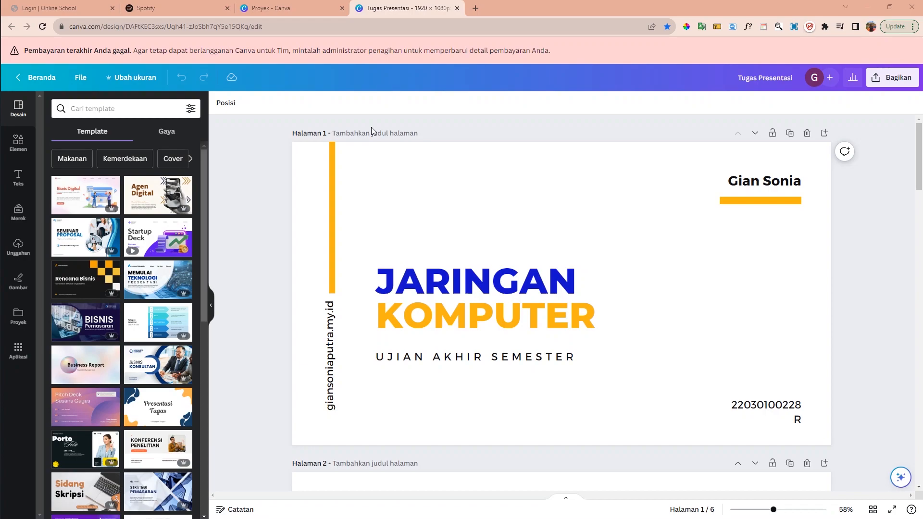
# Review the presentation slides from the title page through the task list, tree topology and IP class pages to the network configuration table.
pyautogui.scroll(-3, 572, 216)
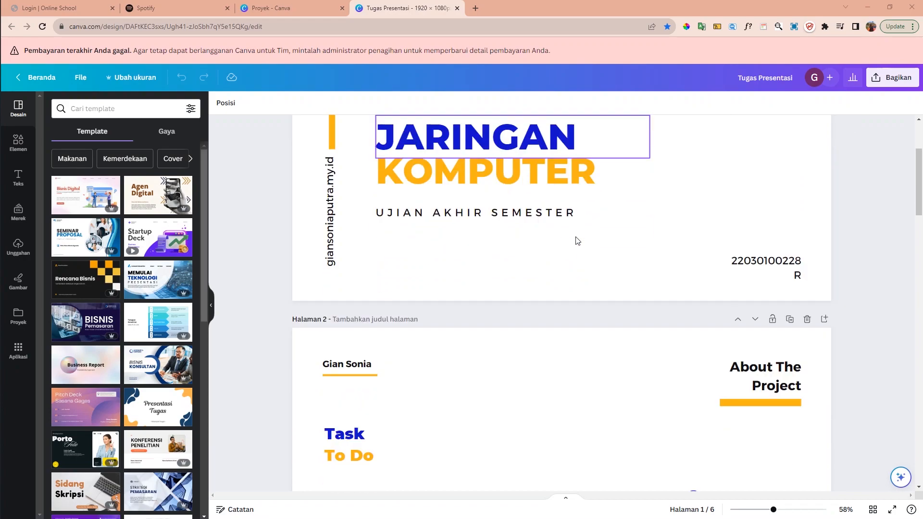
pyautogui.scroll(-3, 577, 242)
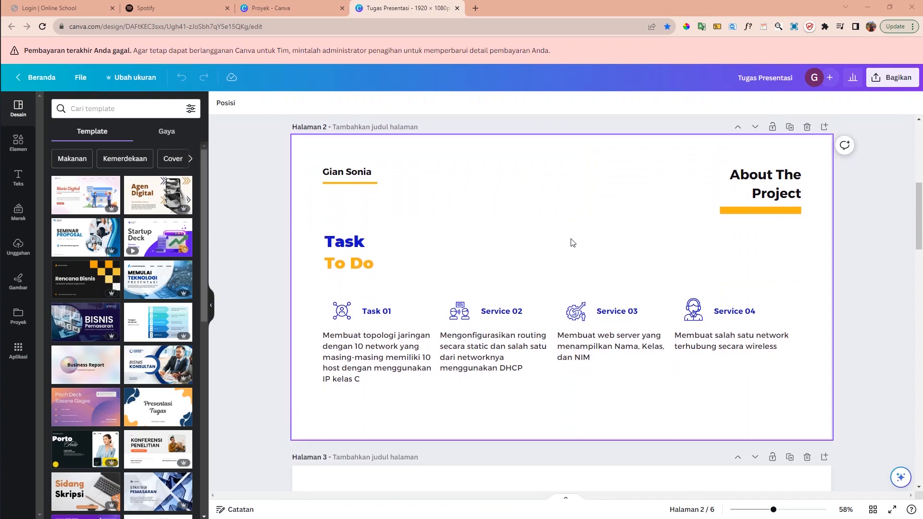
pyautogui.scroll(-1, 571, 243)
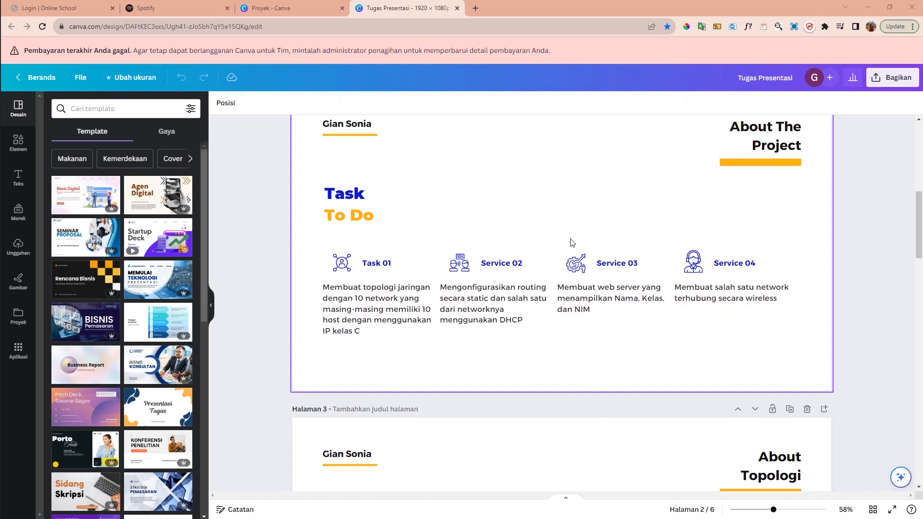
pyautogui.scroll(-5, 618, 255)
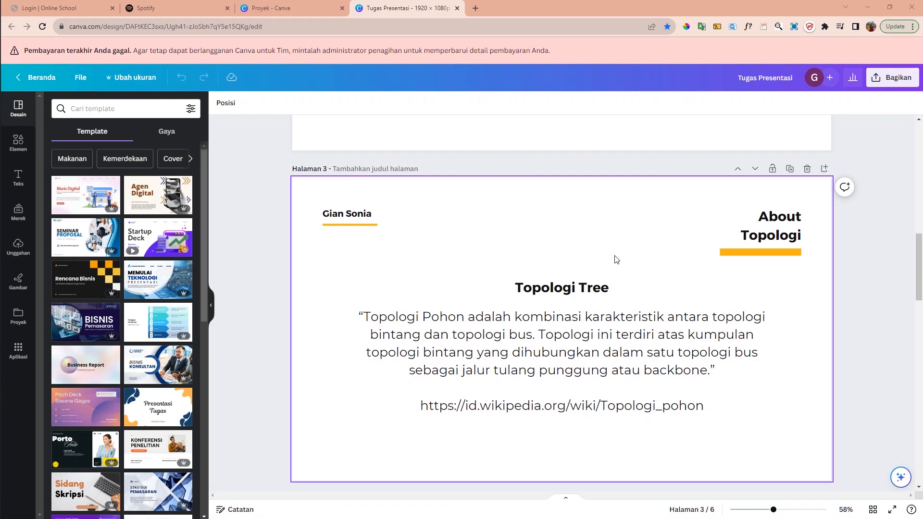
pyautogui.scroll(-5, 616, 260)
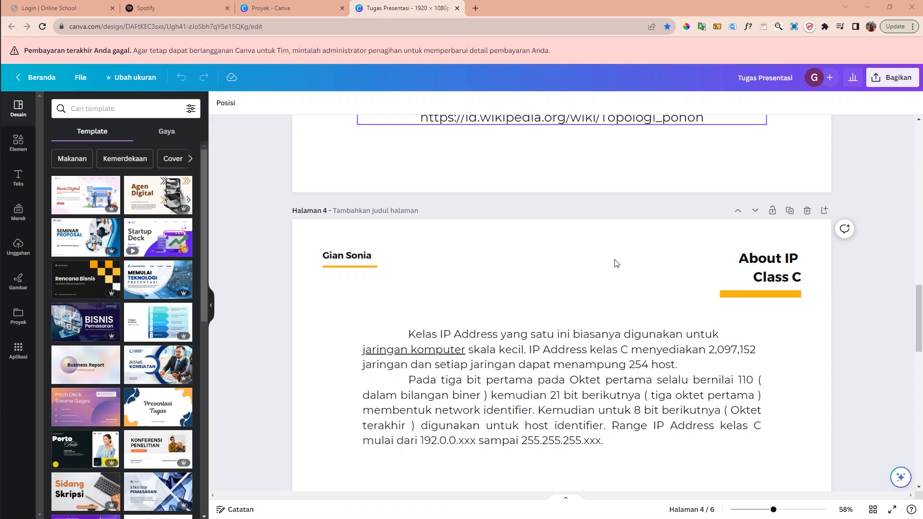
pyautogui.scroll(-5, 616, 263)
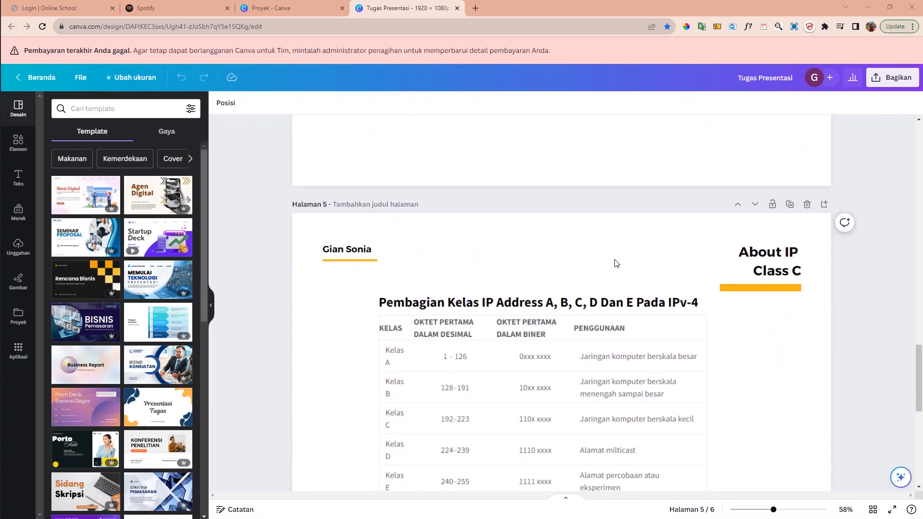
pyautogui.scroll(-3, 617, 263)
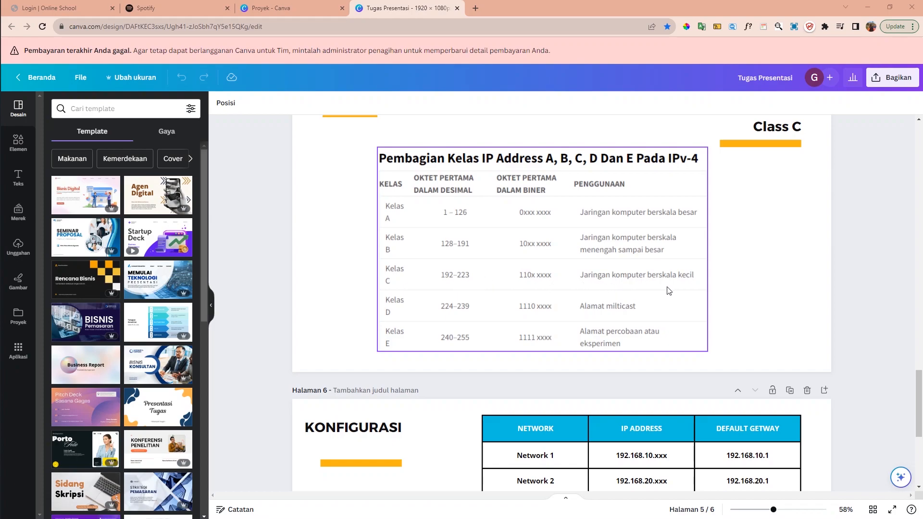
pyautogui.scroll(-5, 679, 291)
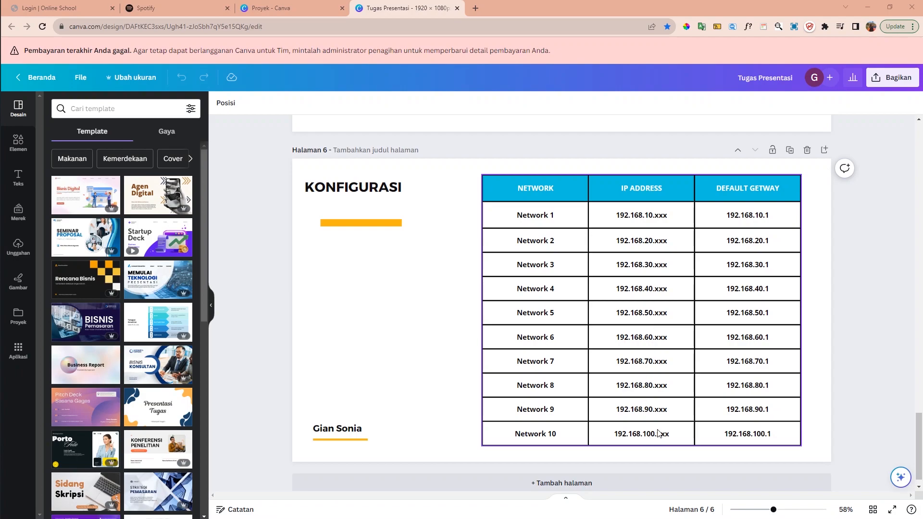
pyautogui.scroll(1, 658, 433)
pyautogui.scroll(-1, 658, 433)
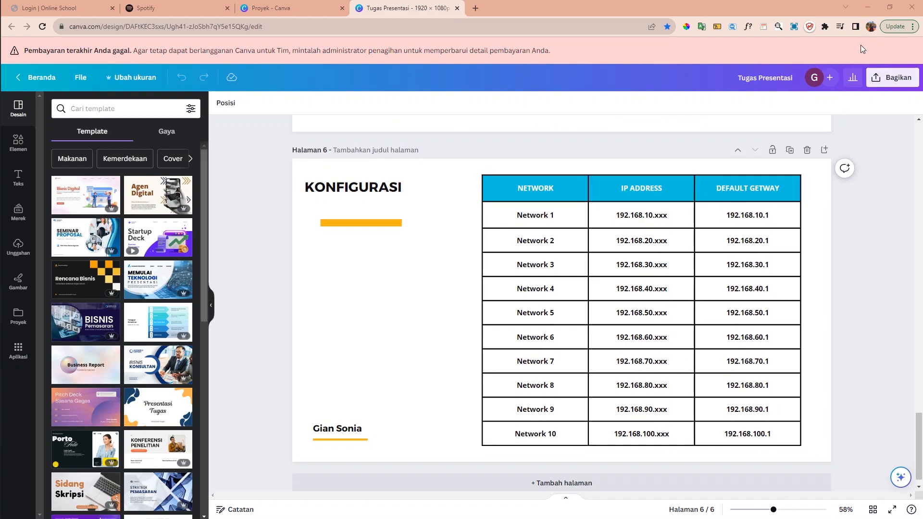
# Switch to Cisco Packet Tracer and examine the overall layout of the network topology in UAS.pkt.
pyautogui.click(867, 8)
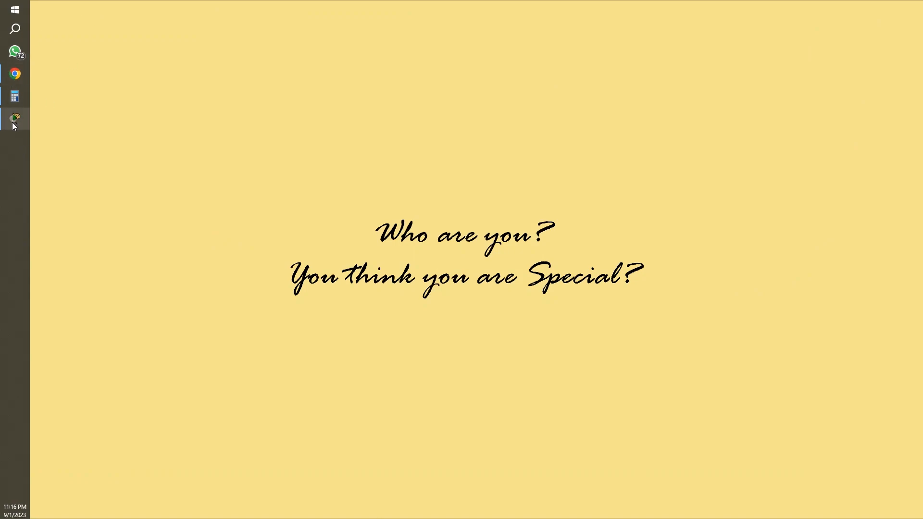
pyautogui.click(15, 118)
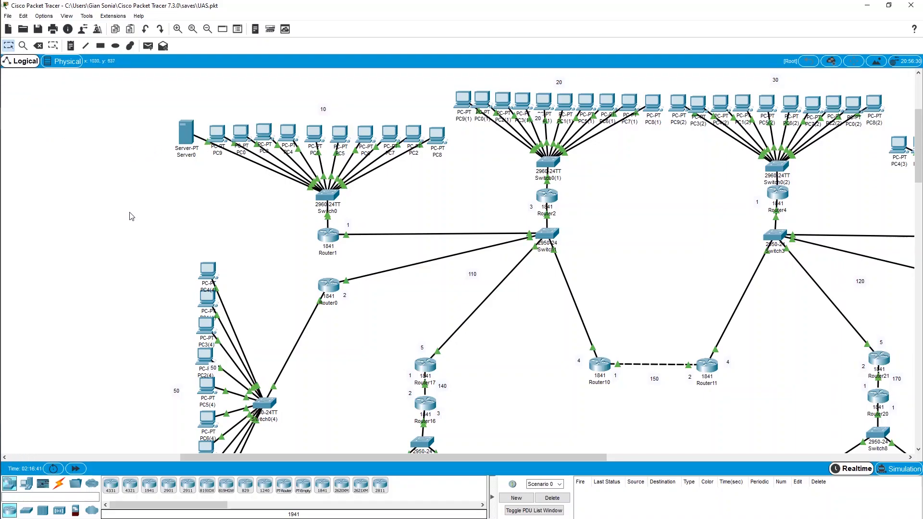
pyautogui.moveTo(299, 457); pyautogui.dragTo(390, 463)
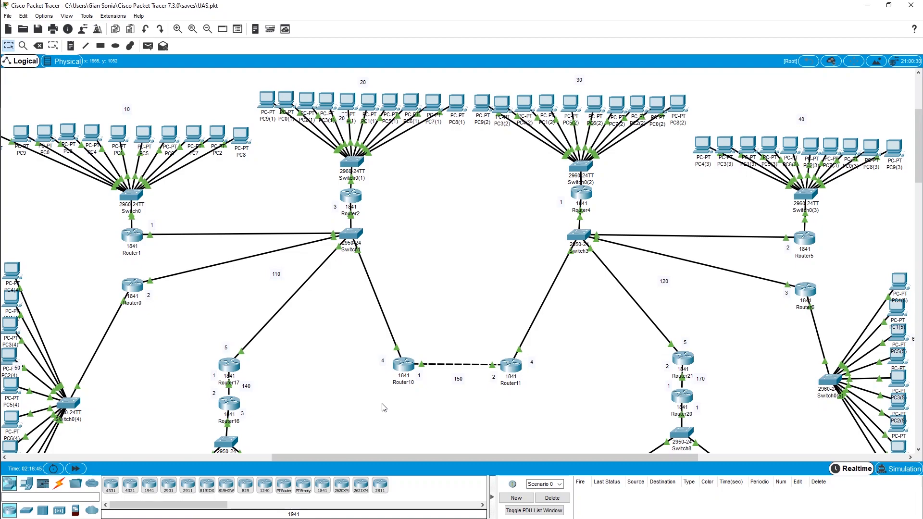
pyautogui.scroll(-3, 493, 355)
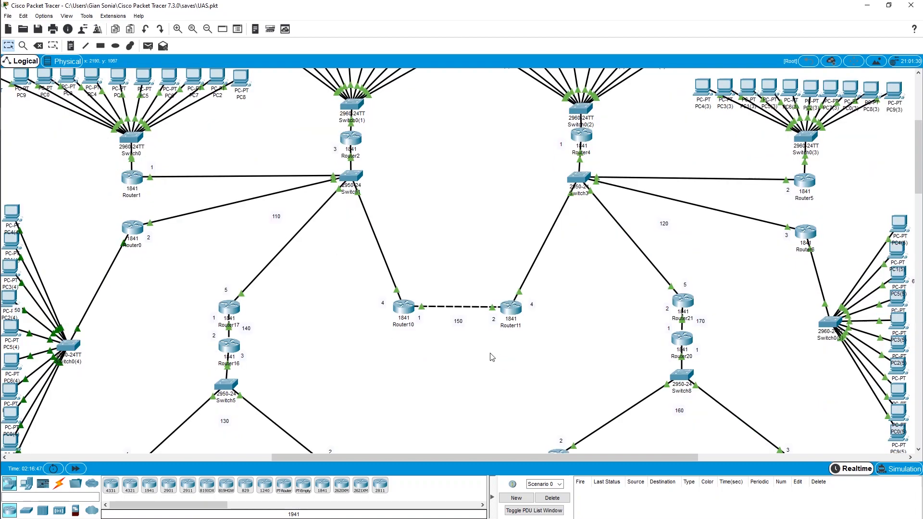
pyautogui.scroll(-2, 491, 356)
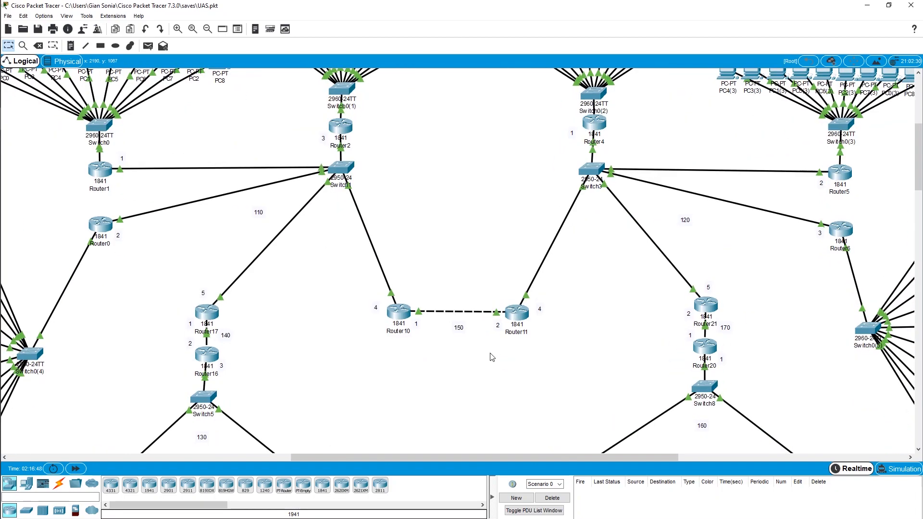
pyautogui.scroll(-4, 491, 356)
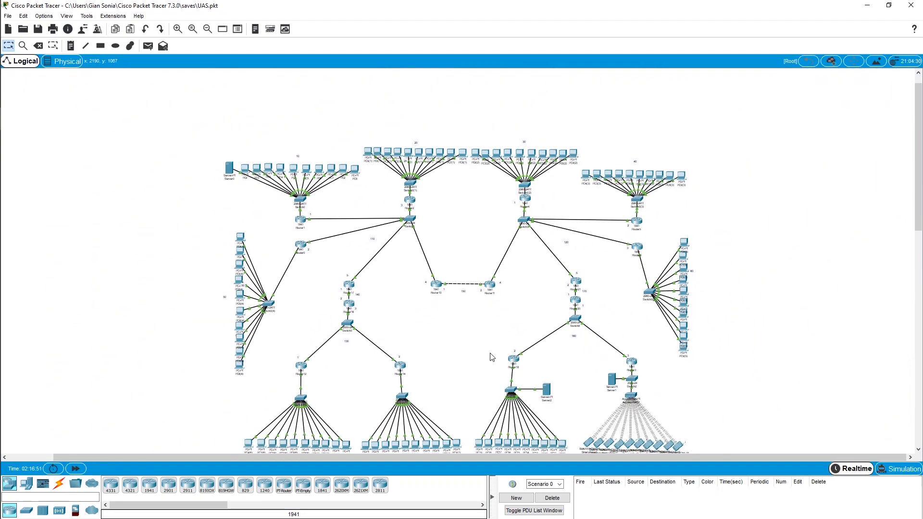
pyautogui.scroll(-1, 491, 357)
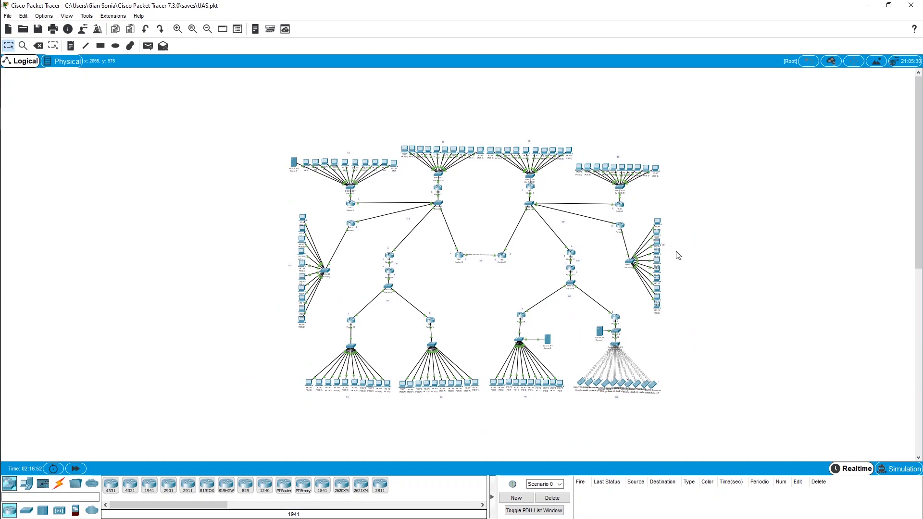
pyautogui.scroll(-1, 698, 260)
pyautogui.scroll(1, 696, 260)
pyautogui.keyDown('ctrl'); pyautogui.scroll(5, 691, 258); pyautogui.keyUp('ctrl')
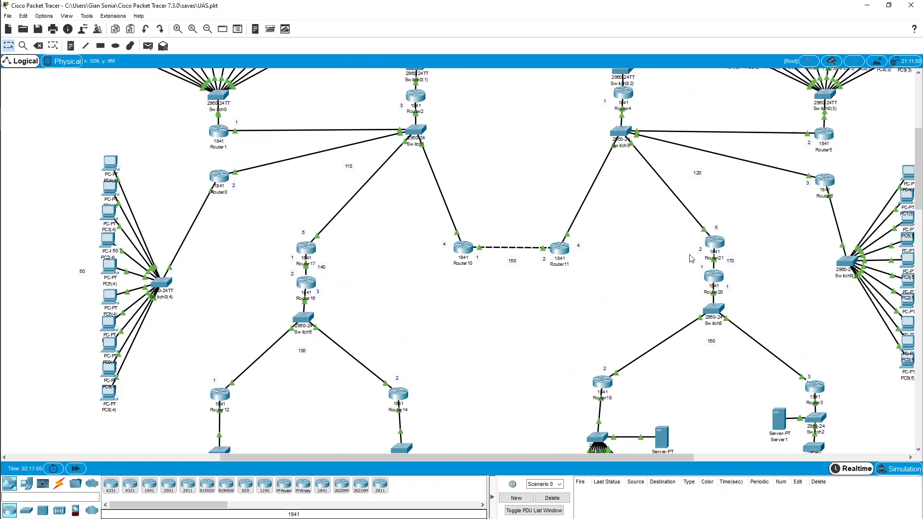
# Look over the end-device networks labelled 10 to 100 across the topology.
pyautogui.scroll(3, 510, 229)
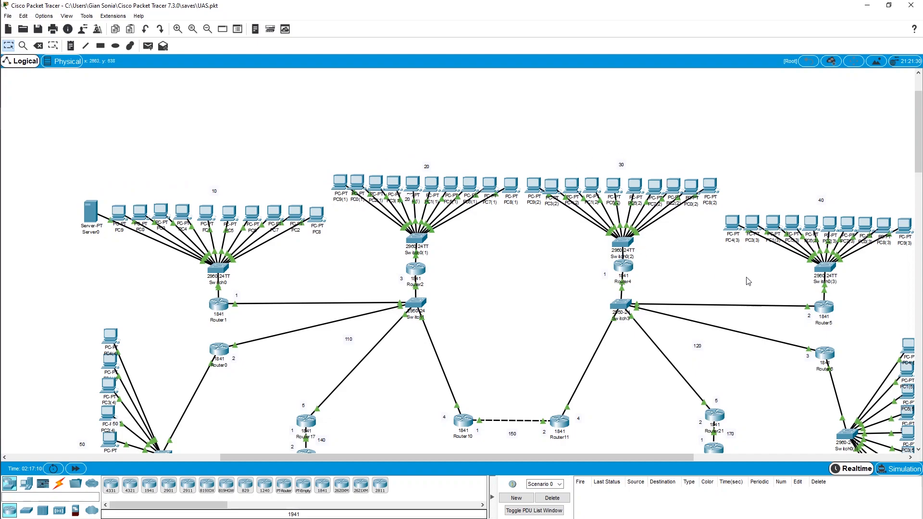
pyautogui.scroll(-10, 745, 278)
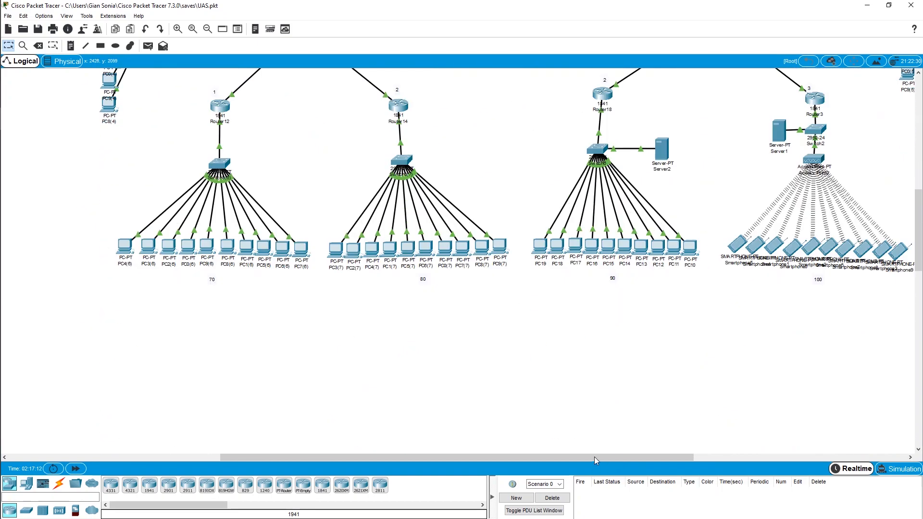
pyautogui.moveTo(594, 457); pyautogui.dragTo(659, 456)
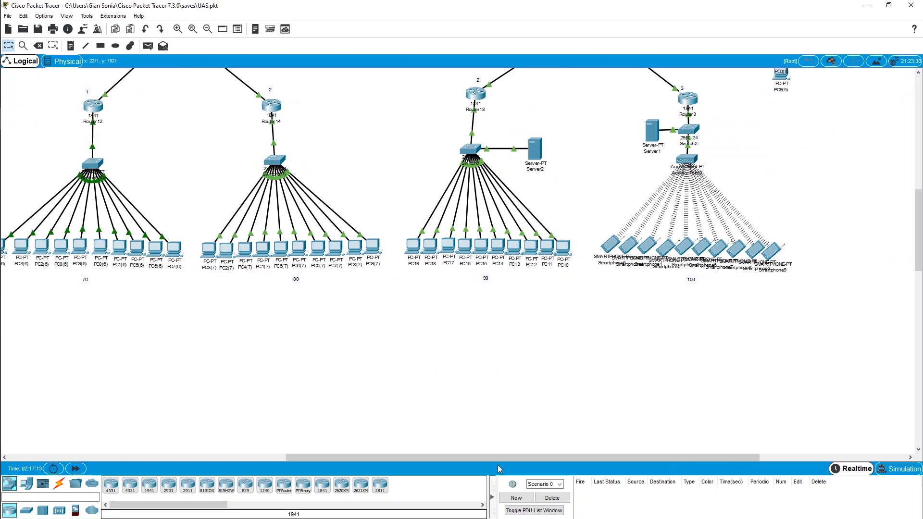
pyautogui.moveTo(469, 457); pyautogui.dragTo(408, 458)
pyautogui.scroll(1, 358, 328)
pyautogui.scroll(7, 358, 329)
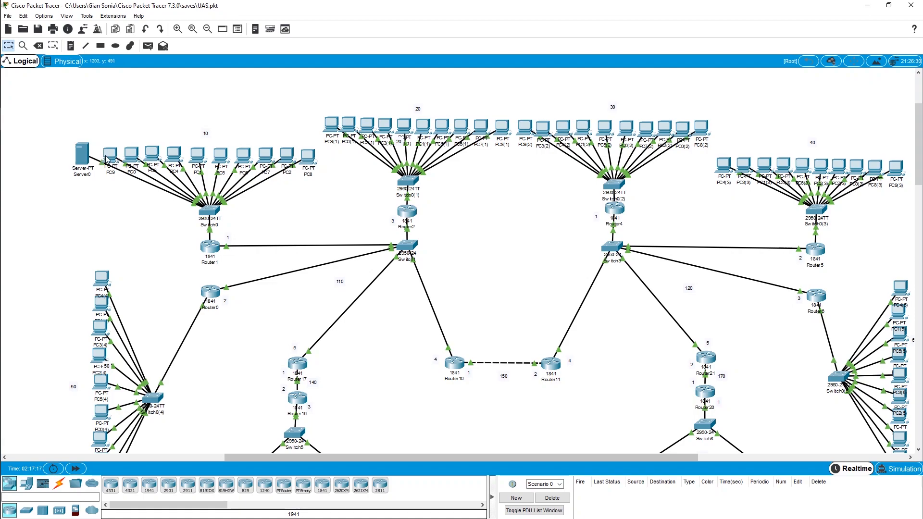
# Locate Server0 on network 10, the servers on networks 90 and 100, and the wireless smartphones on network 100.
pyautogui.moveTo(104, 155)
pyautogui.mouseDown()
pyautogui.moveTo(74, 158)
pyautogui.moveTo(90, 159)
pyautogui.mouseUp()
pyautogui.click(76, 158)
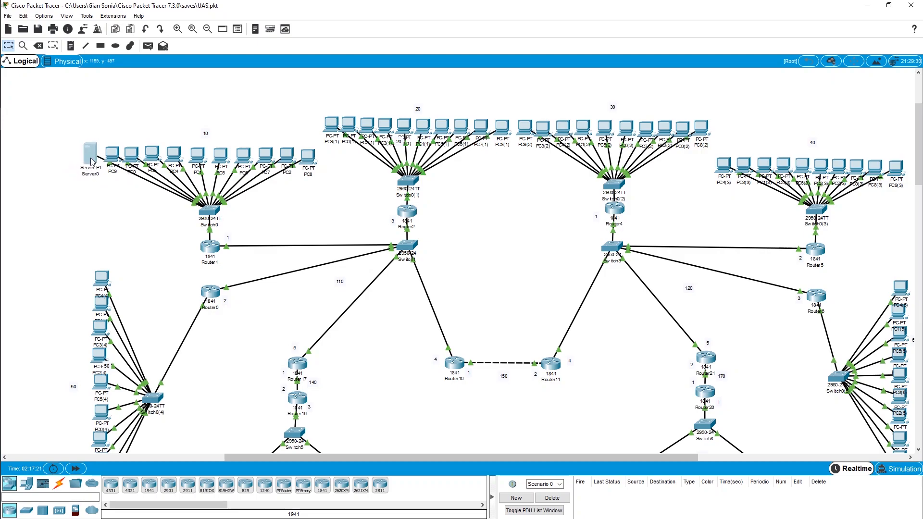
pyautogui.scroll(-8, 575, 279)
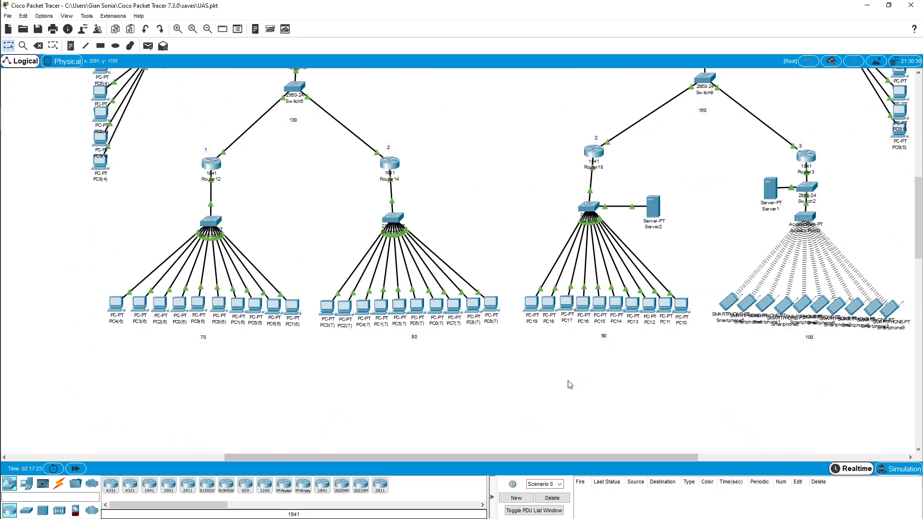
pyautogui.moveTo(531, 460); pyautogui.dragTo(581, 460)
pyautogui.moveTo(673, 202); pyautogui.dragTo(672, 201)
pyautogui.moveTo(558, 207); pyautogui.dragTo(563, 207)
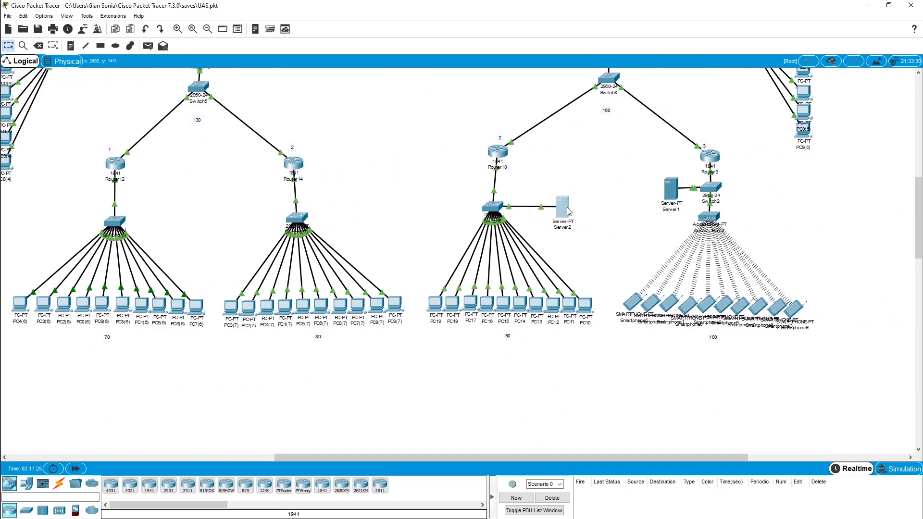
pyautogui.moveTo(634, 308); pyautogui.dragTo(632, 309)
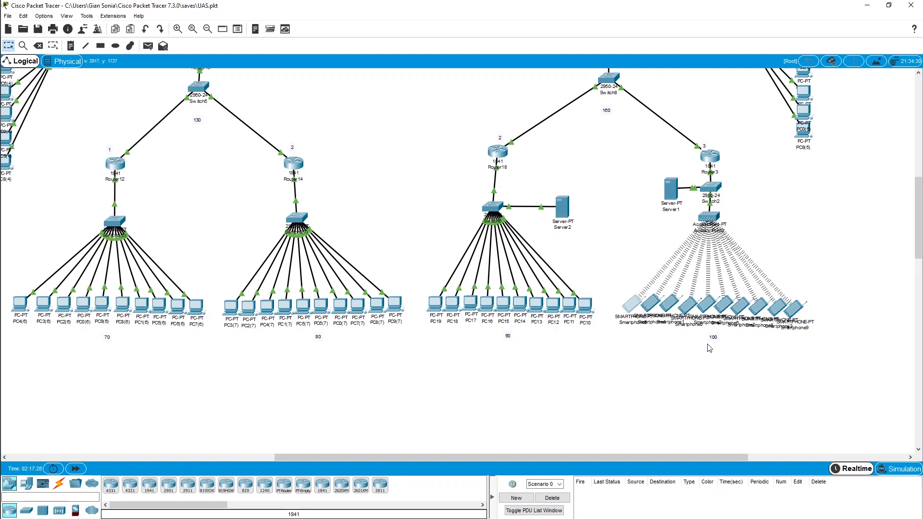
# Examine Switch0 and Router1 on network 10 and how they connect to the rest of the topology.
pyautogui.scroll(10, 709, 348)
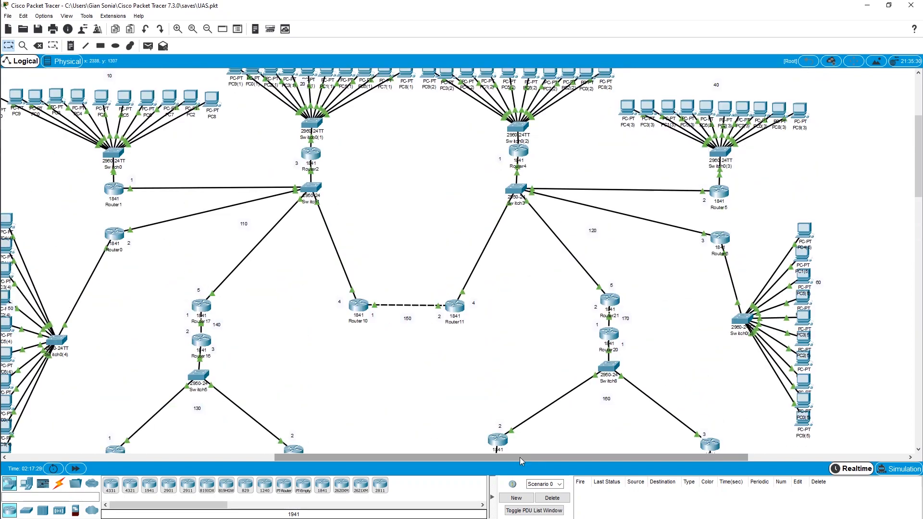
pyautogui.moveTo(485, 457); pyautogui.dragTo(395, 460)
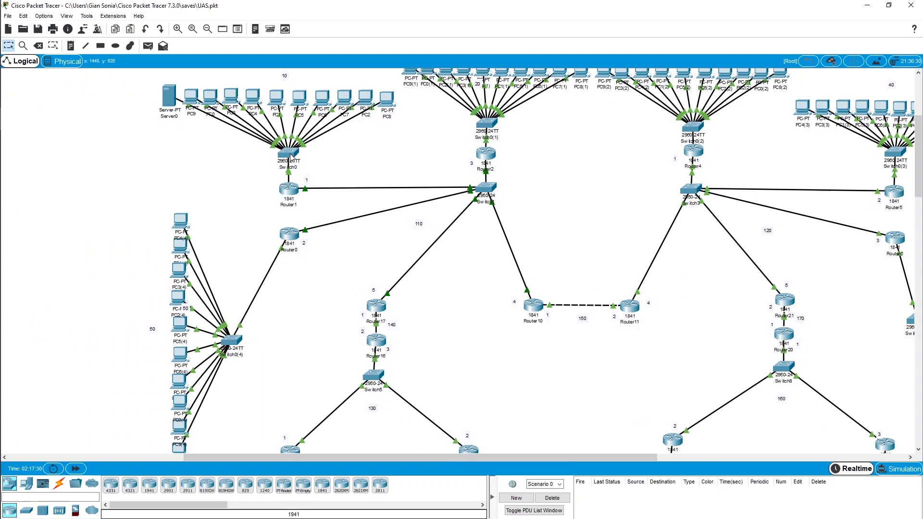
pyautogui.moveTo(290, 157); pyautogui.dragTo(291, 156)
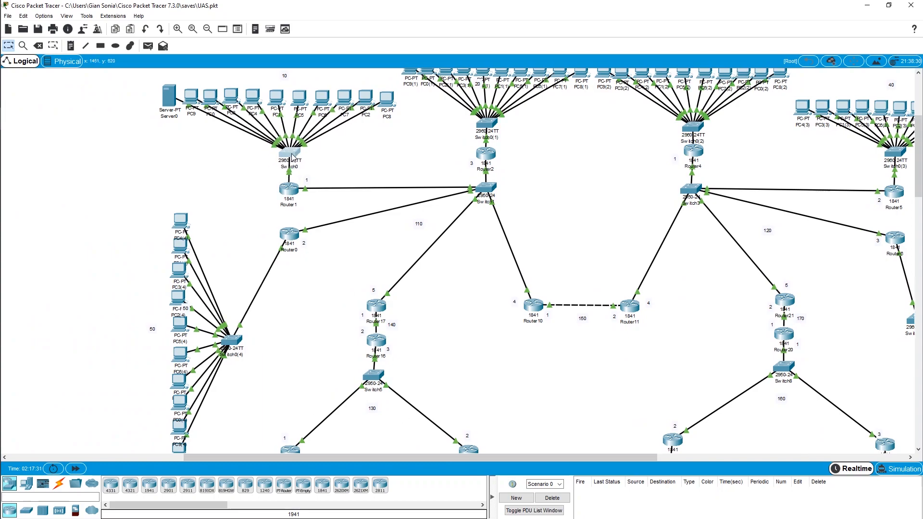
pyautogui.moveTo(292, 157); pyautogui.dragTo(560, 373)
pyautogui.scroll(1, 428, 161)
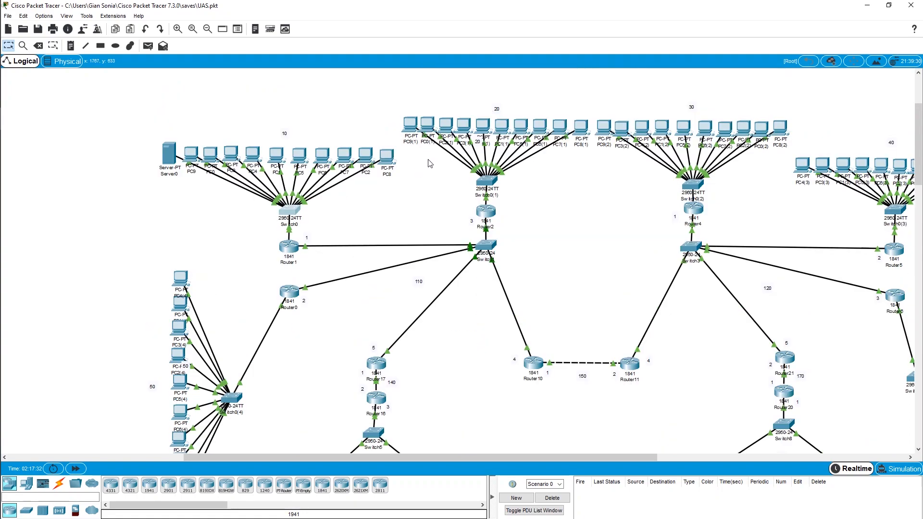
pyautogui.scroll(-1, 396, 196)
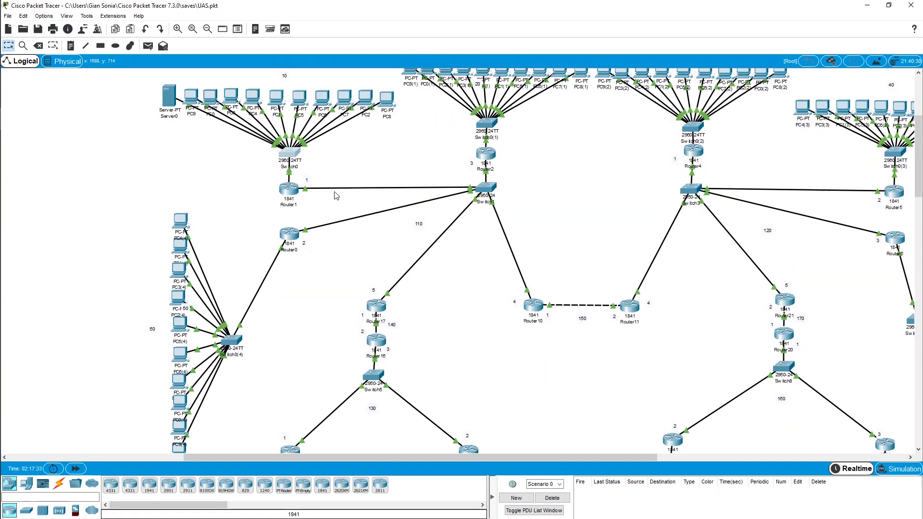
pyautogui.moveTo(291, 193); pyautogui.dragTo(289, 194)
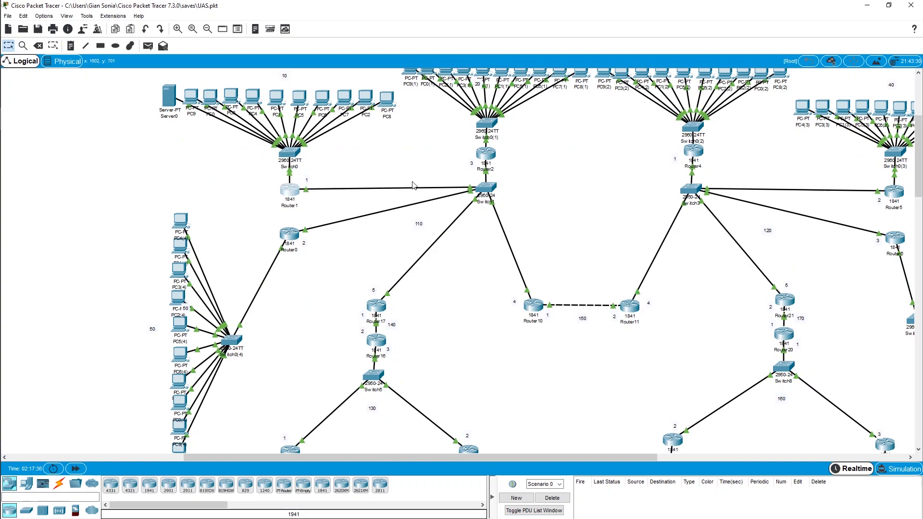
# Examine how the PC groups of networks 10, 20 and 30 link through their routers to the shared switches.
pyautogui.scroll(3, 419, 175)
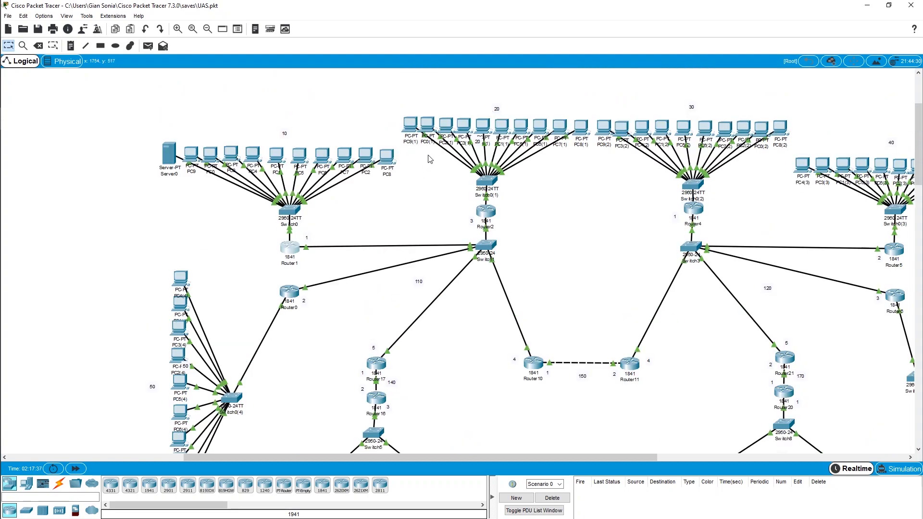
pyautogui.scroll(-3, 601, 200)
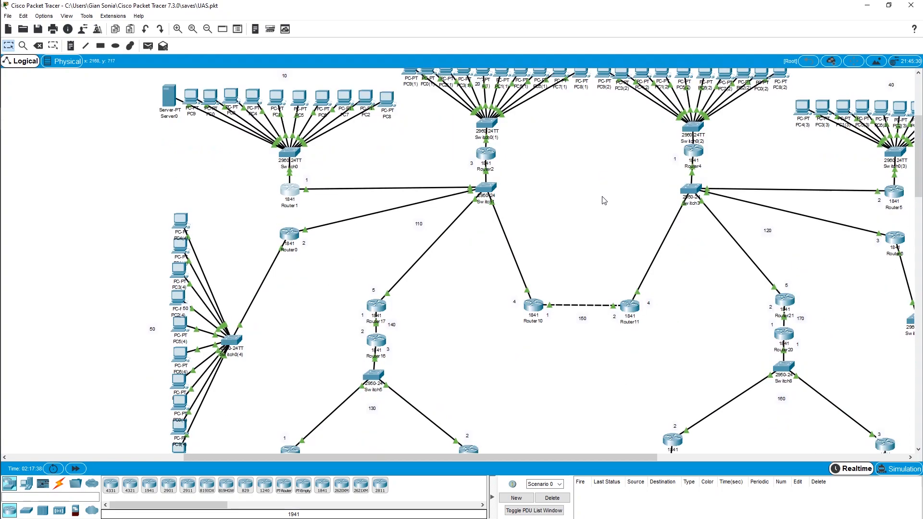
pyautogui.scroll(1, 604, 200)
pyautogui.scroll(3, 604, 200)
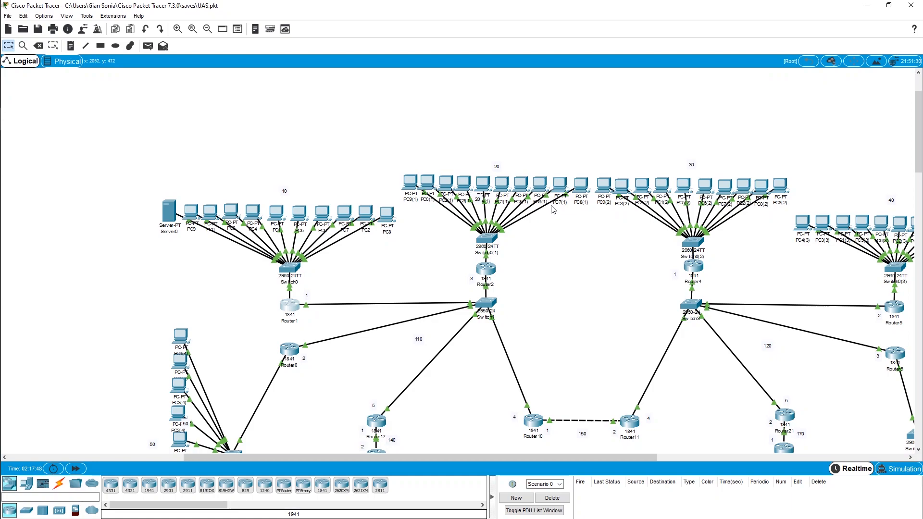
pyautogui.scroll(-1, 551, 212)
pyautogui.scroll(-1, 545, 220)
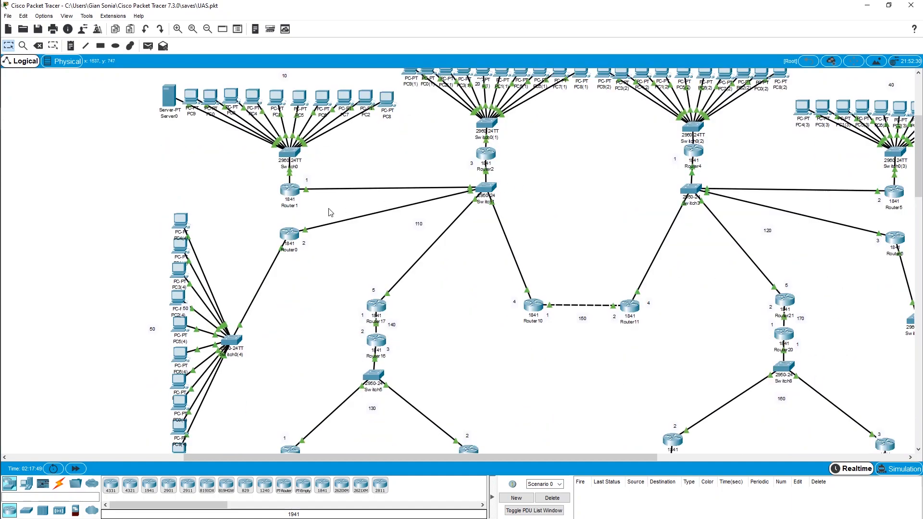
# Point out the Copper Straight-Through cable type in the connections palette, then return to the Select tool.
pyautogui.scroll(1, 400, 163)
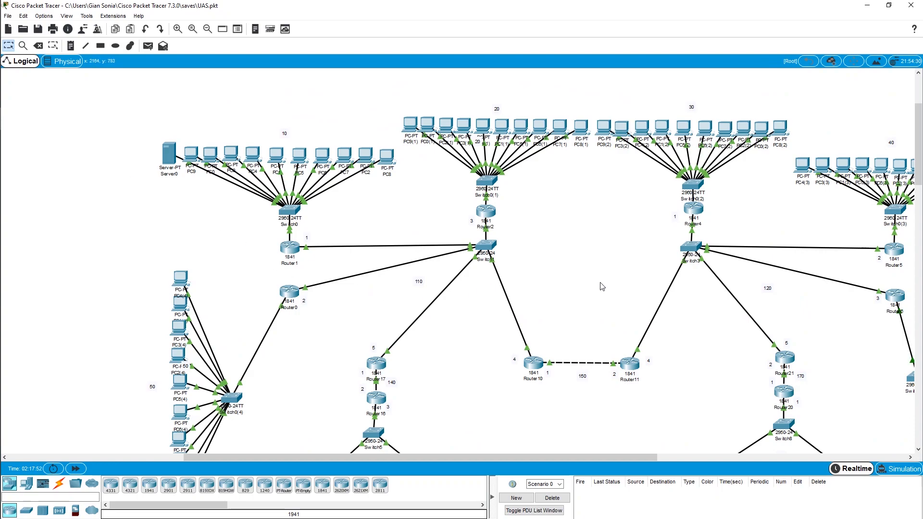
pyautogui.scroll(-3, 601, 286)
pyautogui.scroll(3, 601, 283)
pyautogui.click(58, 484)
pyautogui.click(149, 486)
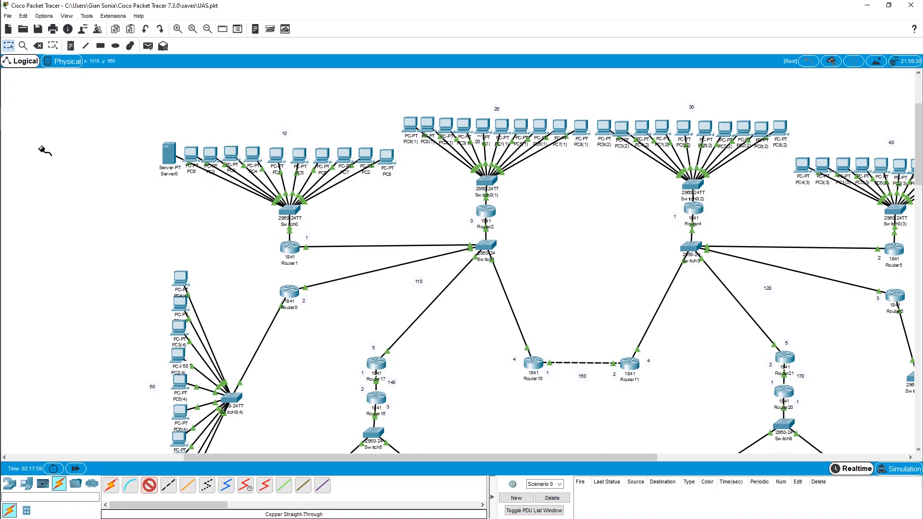
pyautogui.click(10, 47)
# Point out the Copper Cross-Over cable type and the Router10–Router11 link, then return to the Select tool.
pyautogui.scroll(-2, 522, 358)
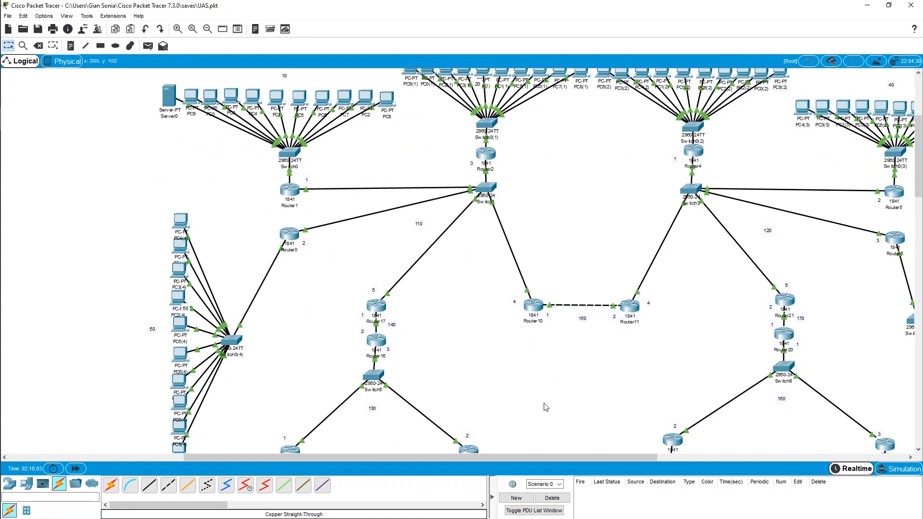
pyautogui.hscroll(1, 515, 457)
pyautogui.hscroll(3, 546, 459)
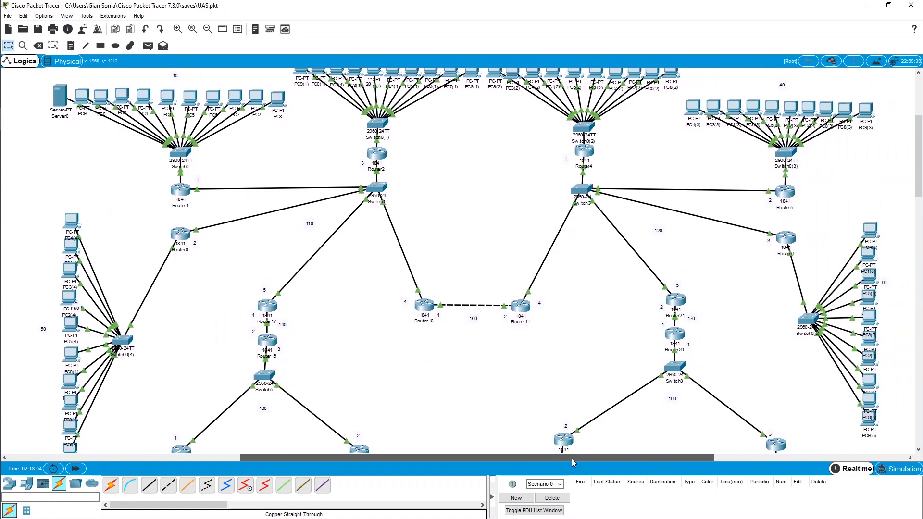
pyautogui.click(169, 485)
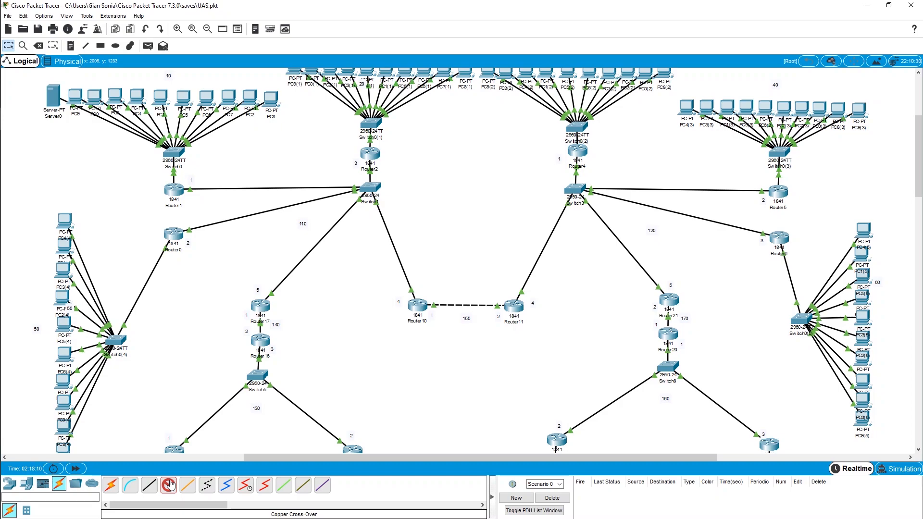
pyautogui.click(168, 484)
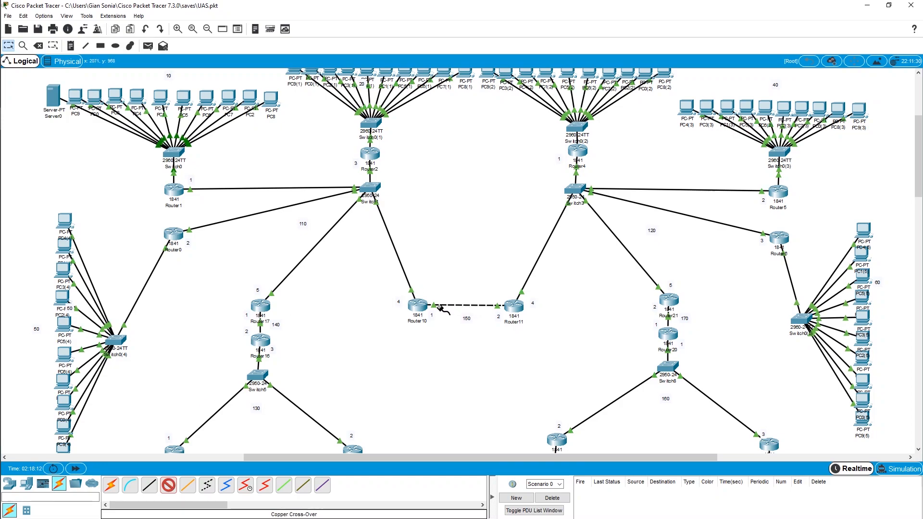
pyautogui.click(14, 47)
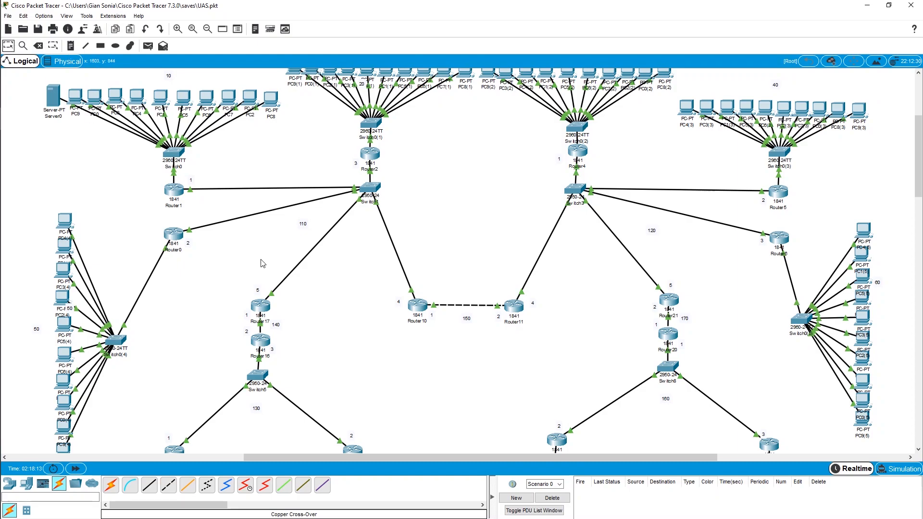
# View Router1's port summary on network 10 and open its FastEthernet0/0 interface settings.
pyautogui.scroll(-5, 435, 313)
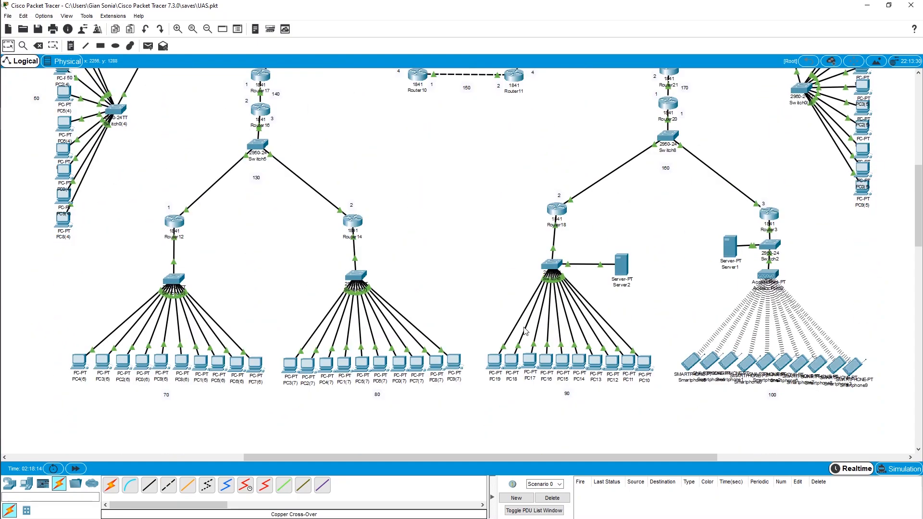
pyautogui.scroll(6, 525, 330)
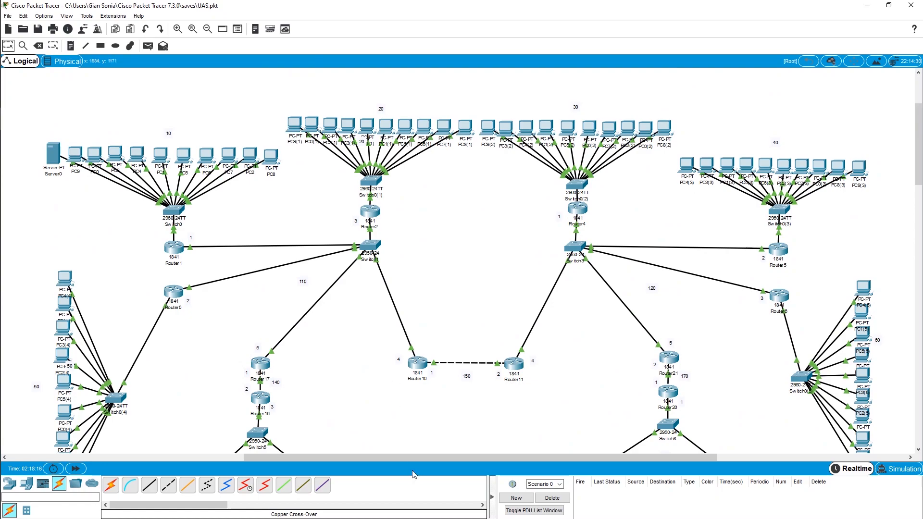
pyautogui.moveTo(390, 459); pyautogui.dragTo(279, 458)
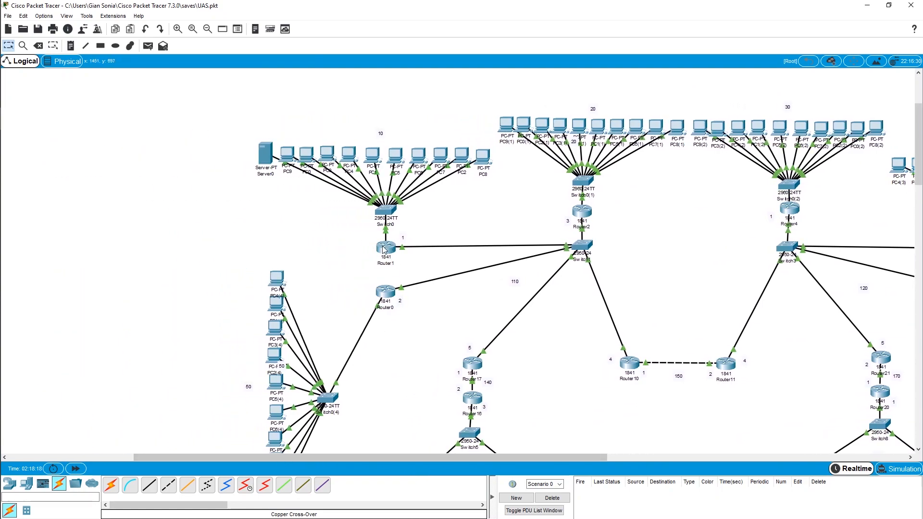
pyautogui.moveTo(394, 250)
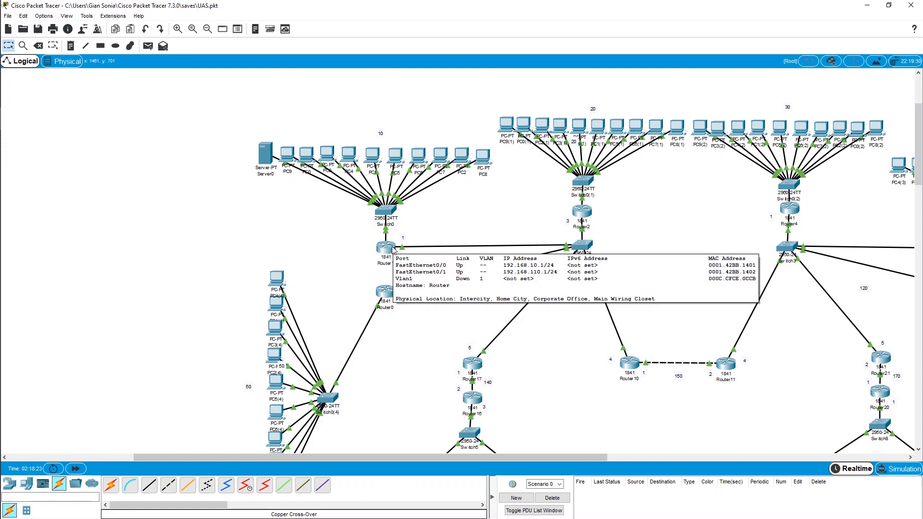
pyautogui.moveTo(392, 246); pyautogui.dragTo(390, 245)
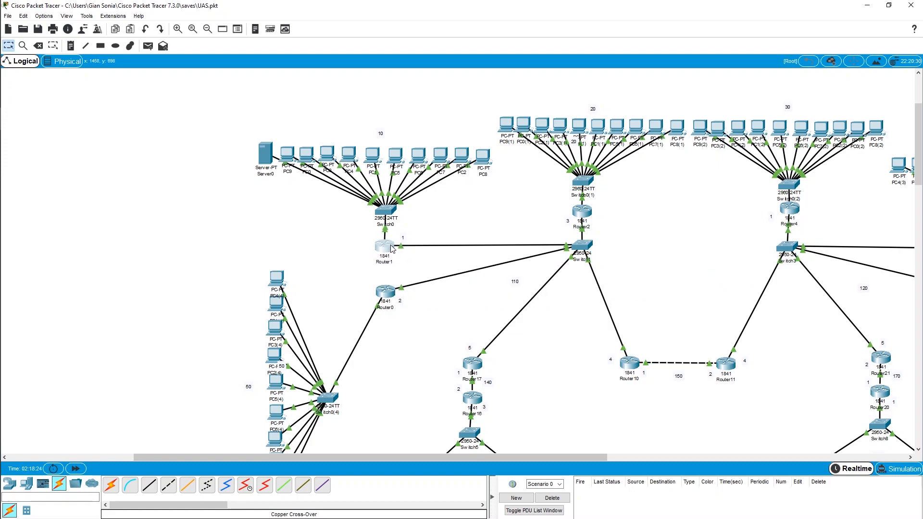
pyautogui.click(388, 244)
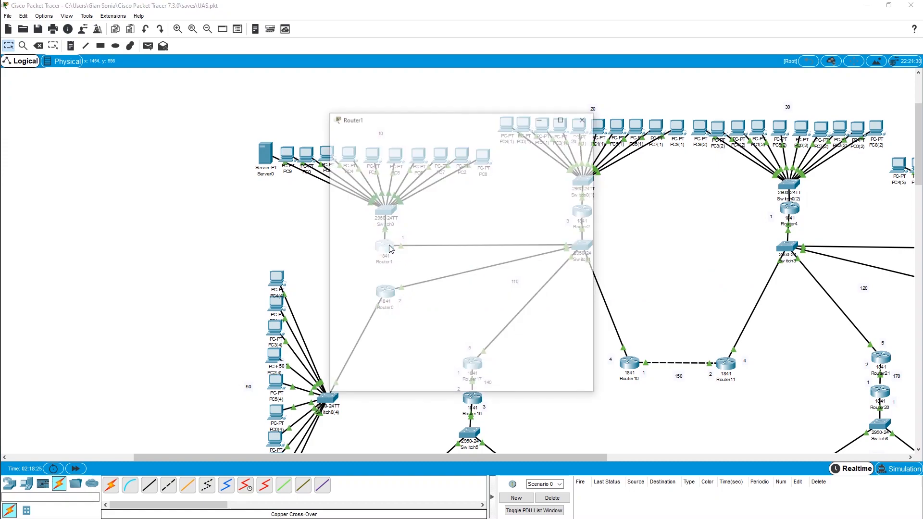
pyautogui.moveTo(432, 126); pyautogui.dragTo(624, 122)
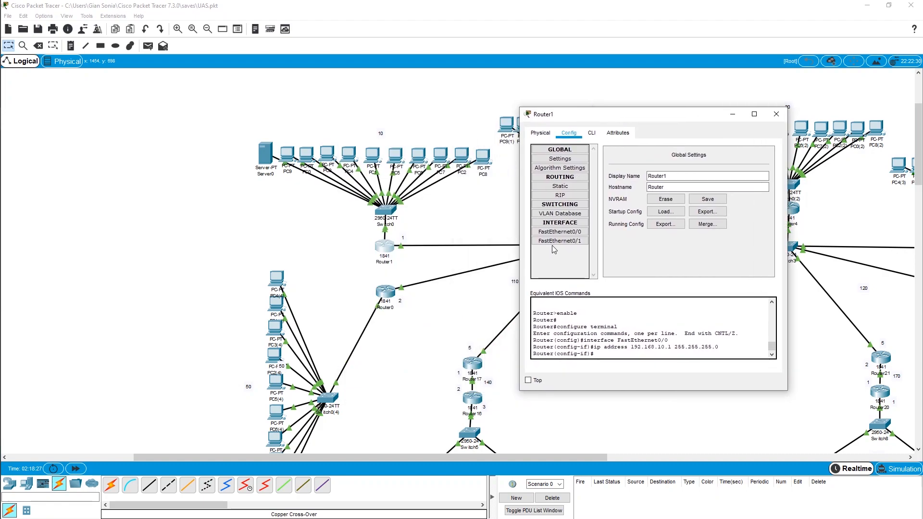
pyautogui.click(565, 233)
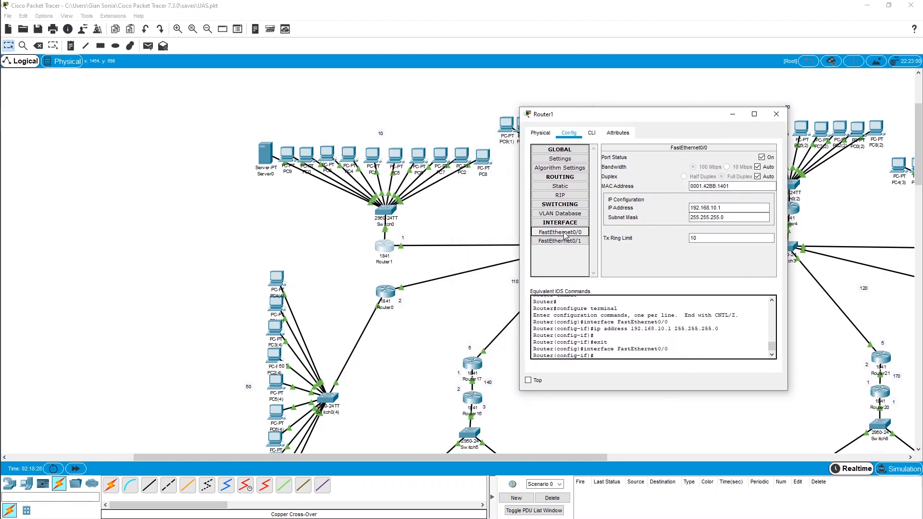
# Examine the parts of the IP address on Router1's FastEthernet0/0 interface, then close the router's settings.
pyautogui.click(727, 207)
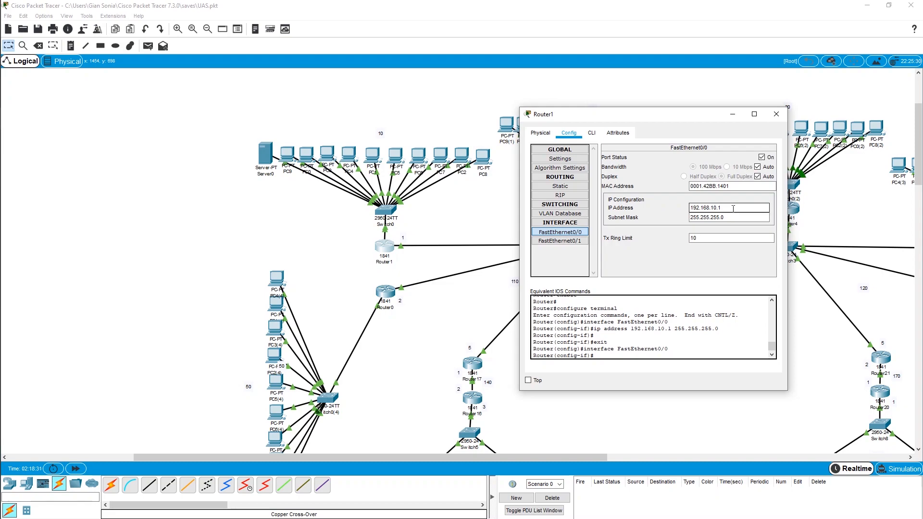
pyautogui.moveTo(728, 207); pyautogui.dragTo(678, 204)
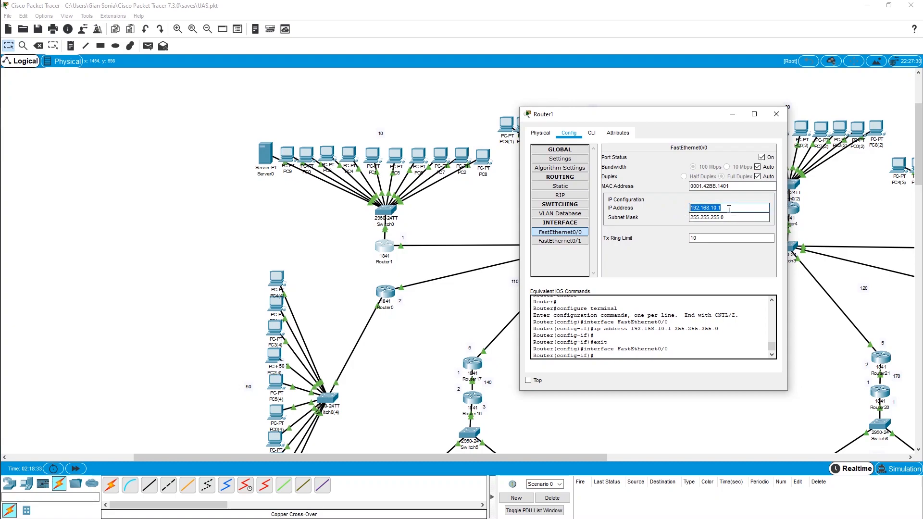
pyautogui.moveTo(726, 208); pyautogui.dragTo(630, 188)
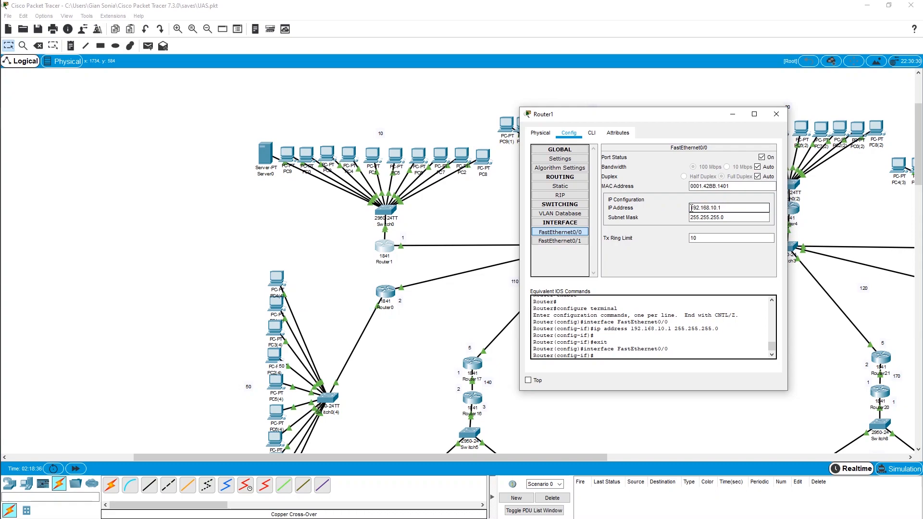
pyautogui.doubleClick(698, 207)
pyautogui.doubleClick(708, 207)
pyautogui.click(714, 208)
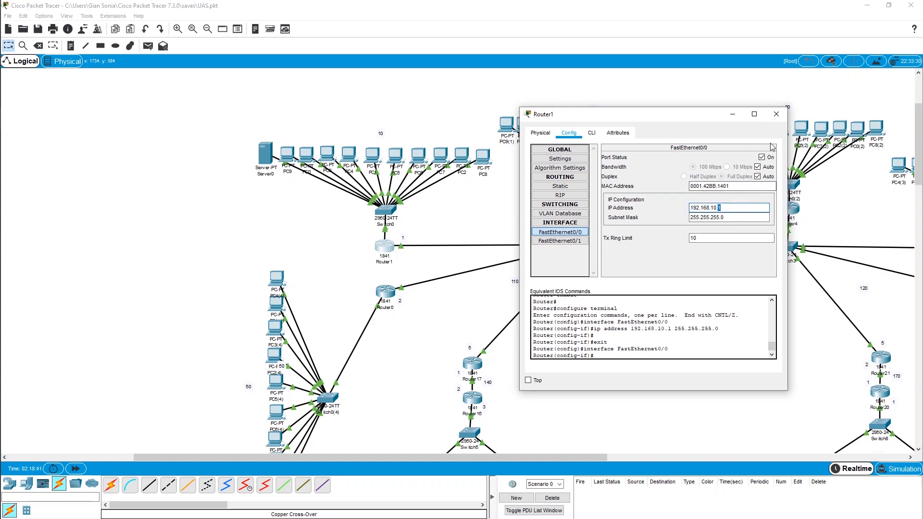
pyautogui.click(777, 115)
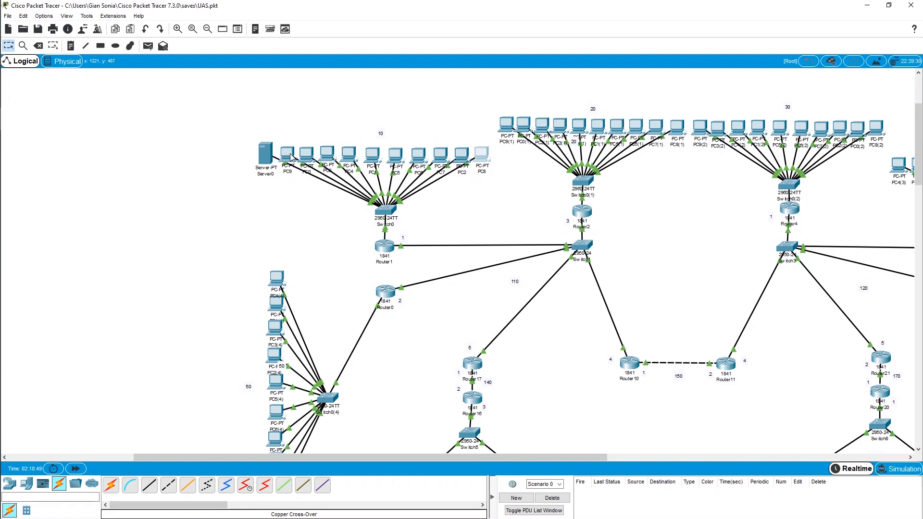
# Open Router1's FastEthernet0/1 interface settings and place the window clear of the network 110 links.
pyautogui.click(389, 252)
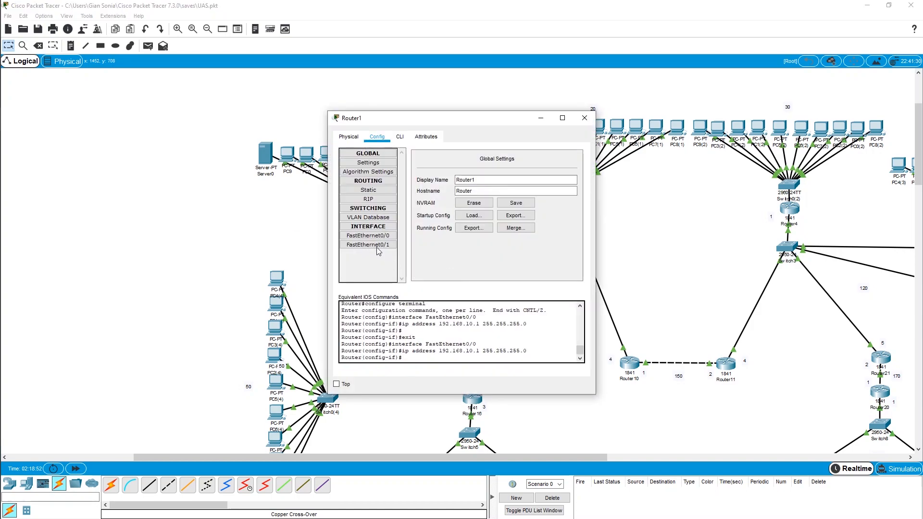
pyautogui.click(376, 245)
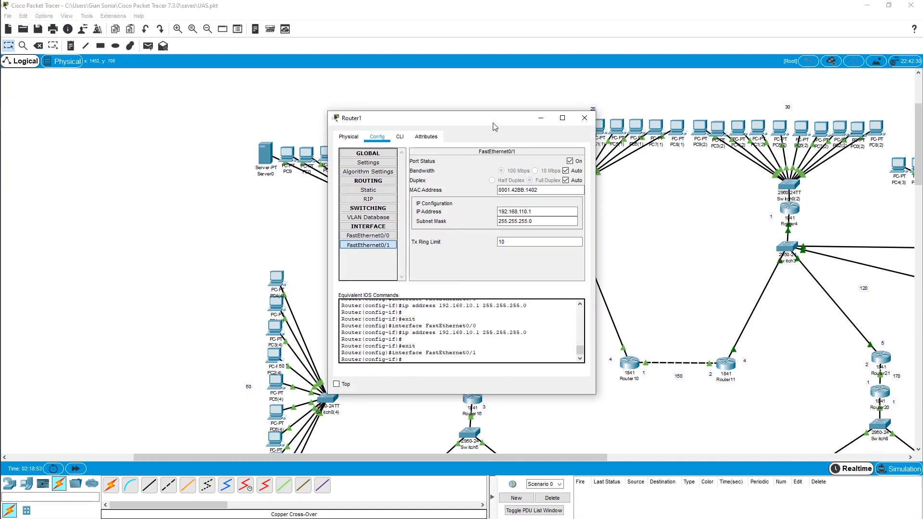
pyautogui.moveTo(493, 126); pyautogui.dragTo(170, 130)
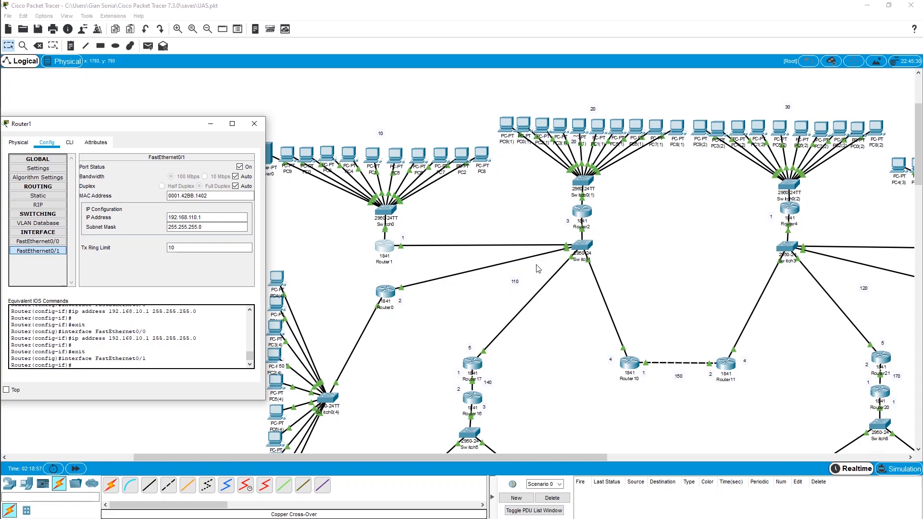
# Look over the network number labels from the lower networks 70 to 100 back up to network 110.
pyautogui.scroll(-8, 702, 308)
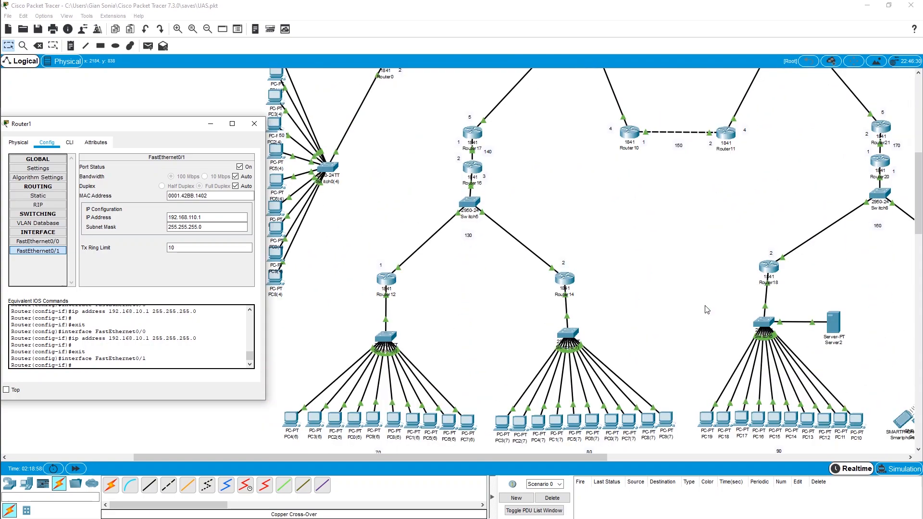
pyautogui.moveTo(552, 454); pyautogui.dragTo(757, 448)
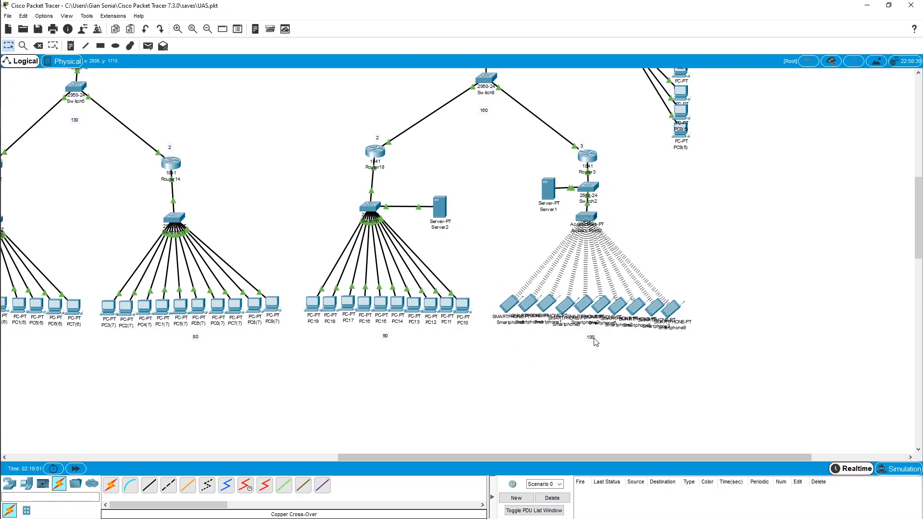
pyautogui.moveTo(533, 457); pyautogui.dragTo(339, 457)
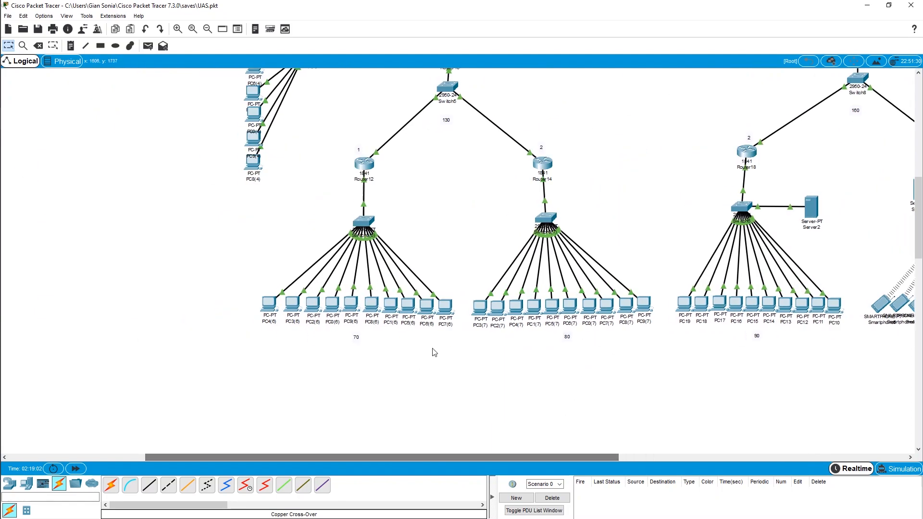
pyautogui.scroll(5, 434, 352)
pyautogui.scroll(3, 434, 352)
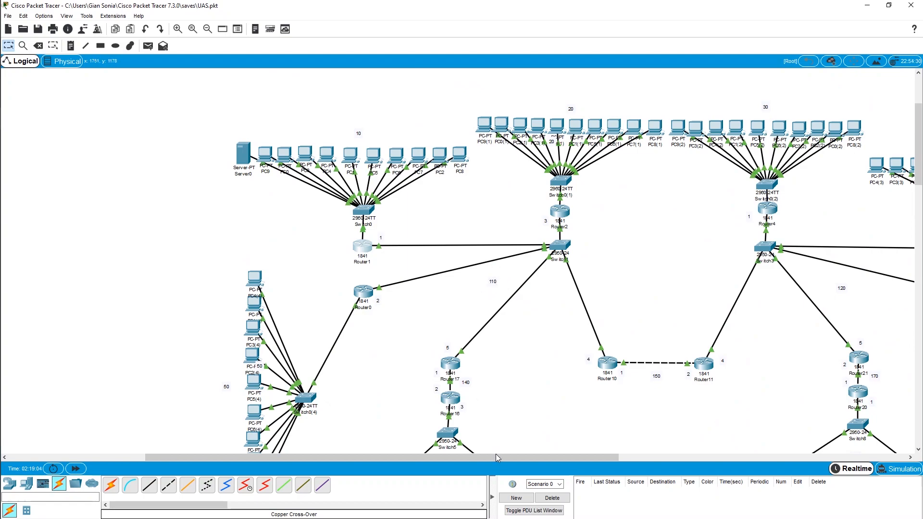
pyautogui.moveTo(496, 455)
pyautogui.mouseDown()
pyautogui.moveTo(511, 458)
pyautogui.moveTo(495, 456)
pyautogui.mouseUp()
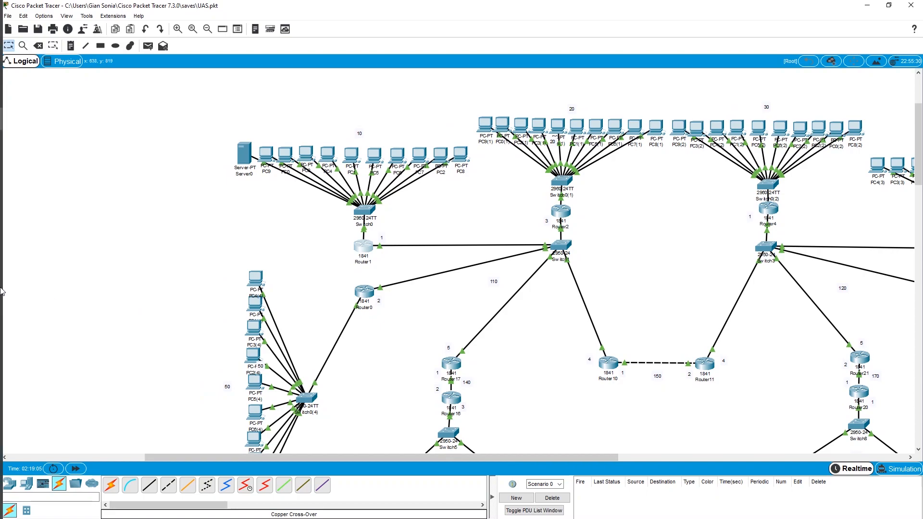
# Bring Router1's settings back to compare the FastEthernet0/1 IP address with the network 110 labels, then close them.
pyautogui.moveTo(13, 128)
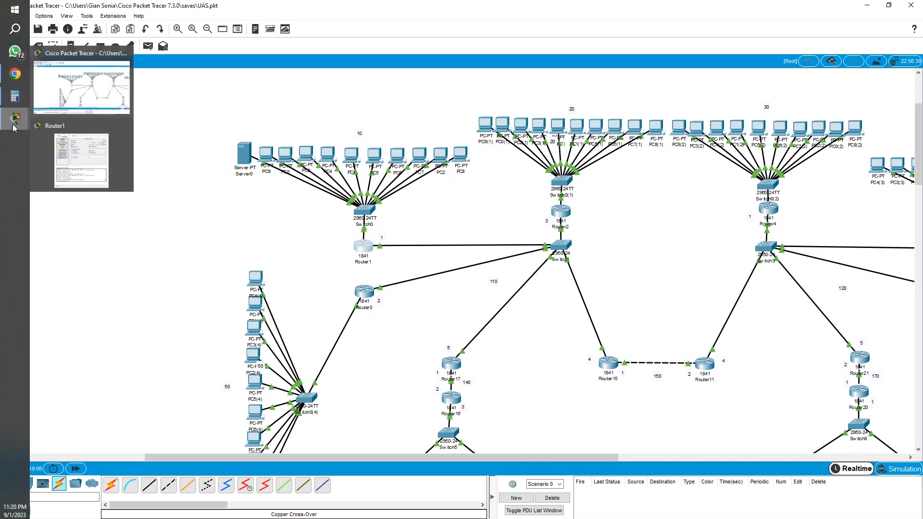
pyautogui.click(82, 156)
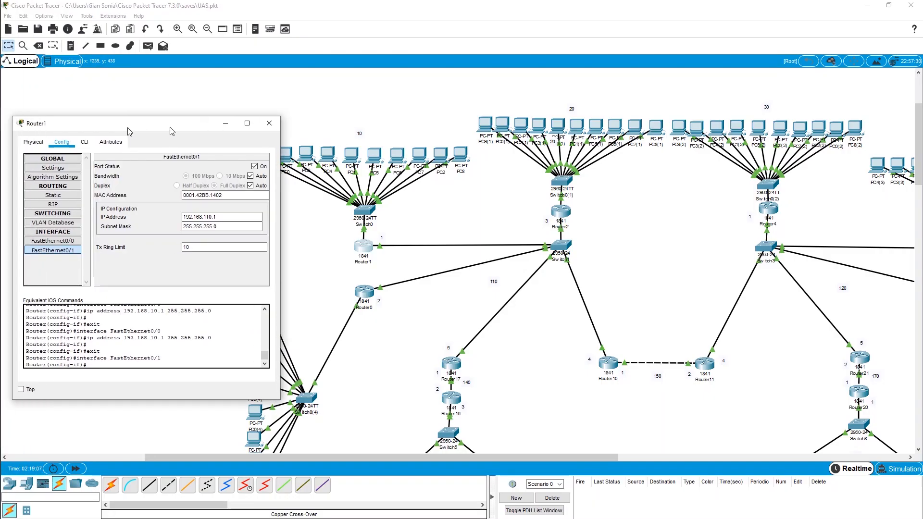
pyautogui.moveTo(129, 131); pyautogui.dragTo(784, 132)
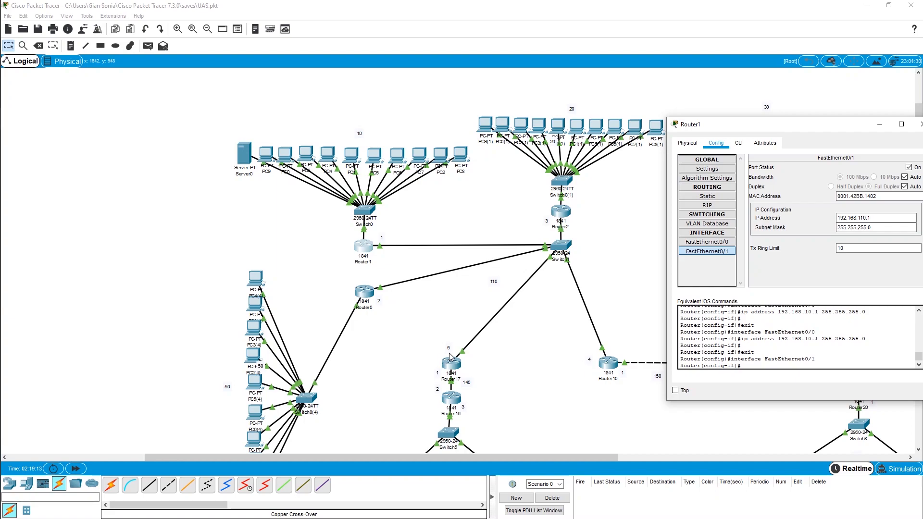
pyautogui.moveTo(764, 127); pyautogui.dragTo(704, 115)
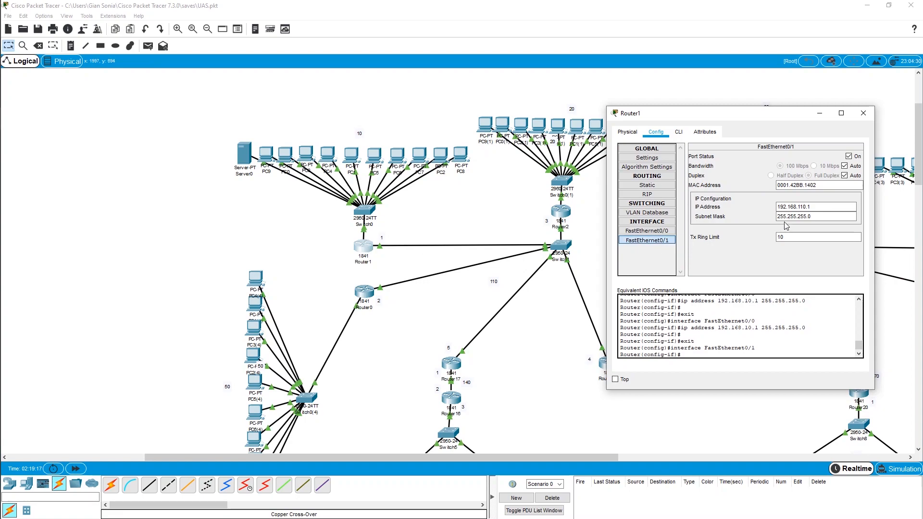
pyautogui.moveTo(797, 207); pyautogui.dragTo(813, 206)
pyautogui.click(863, 113)
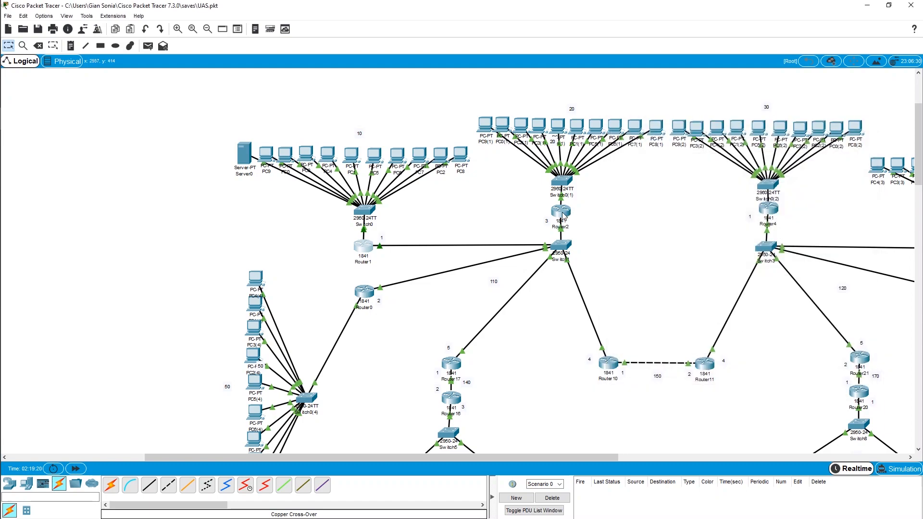
# Open Router2's FastEthernet0/1 interface settings beside the topology to examine its IP address.
pyautogui.click(562, 213)
pyautogui.click(378, 139)
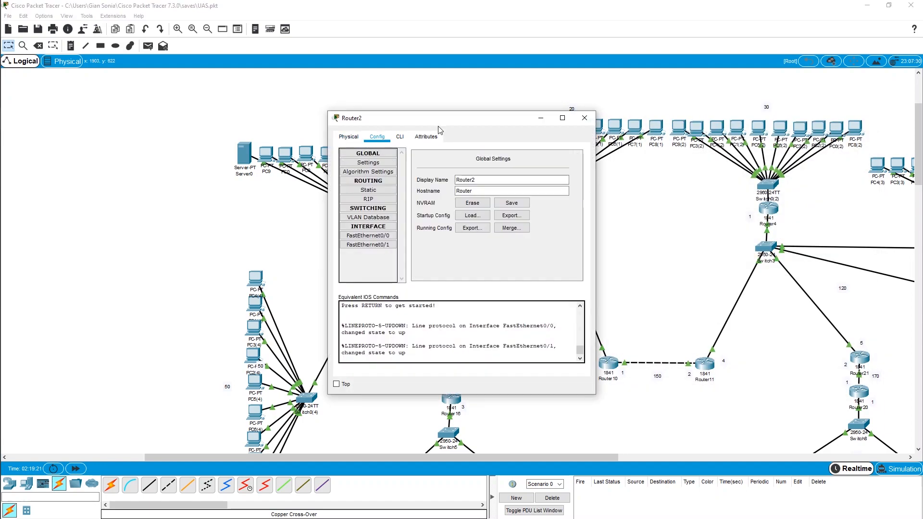
pyautogui.moveTo(544, 120); pyautogui.dragTo(724, 133)
pyautogui.click(647, 252)
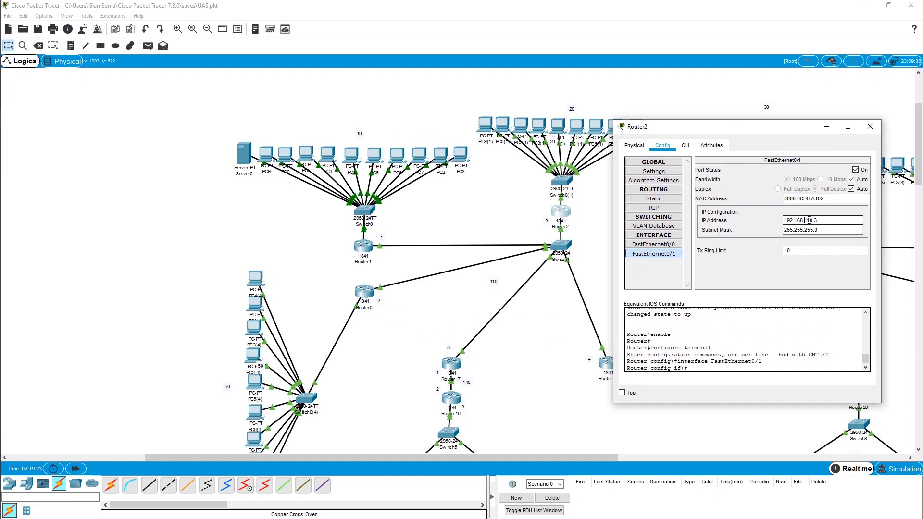
# Highlight the network and host part of Router2's FastEthernet0/1 IP address, close its settings and look over the linked router networks.
pyautogui.doubleClick(809, 220)
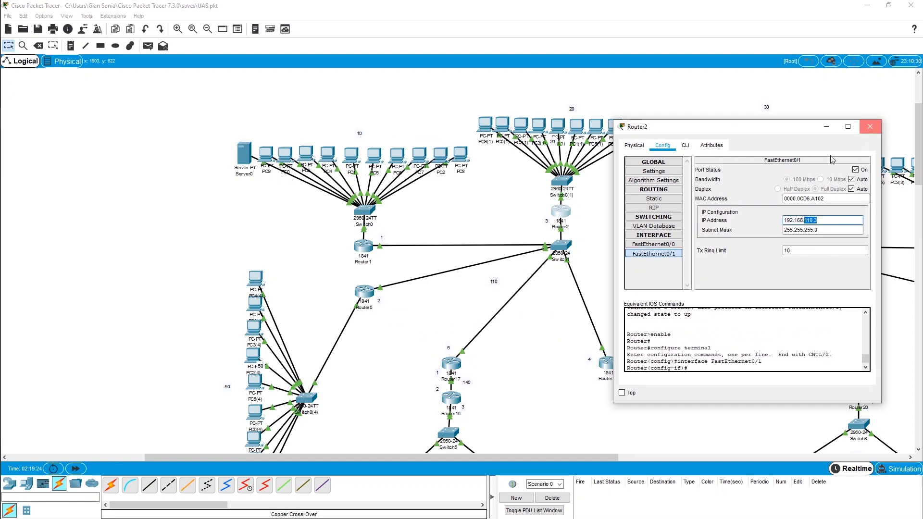
pyautogui.click(869, 127)
pyautogui.moveTo(513, 456); pyautogui.dragTo(534, 455)
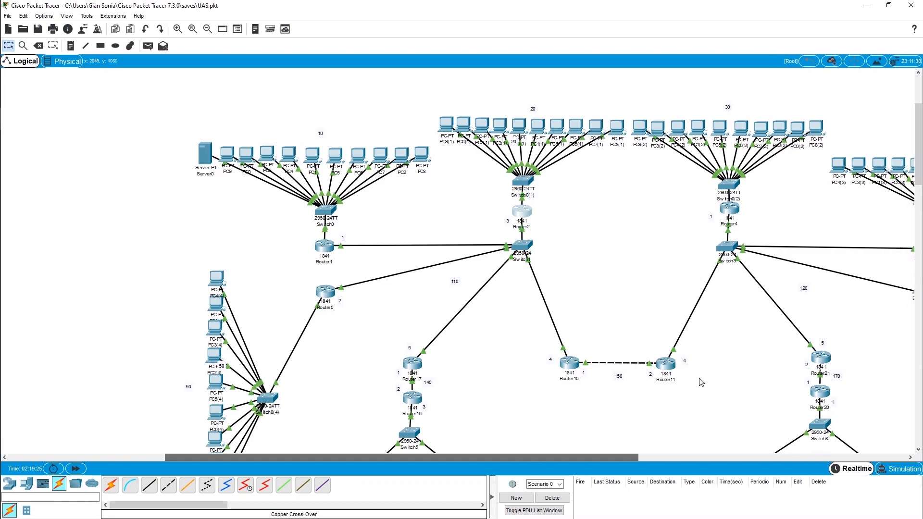
pyautogui.scroll(-3, 702, 381)
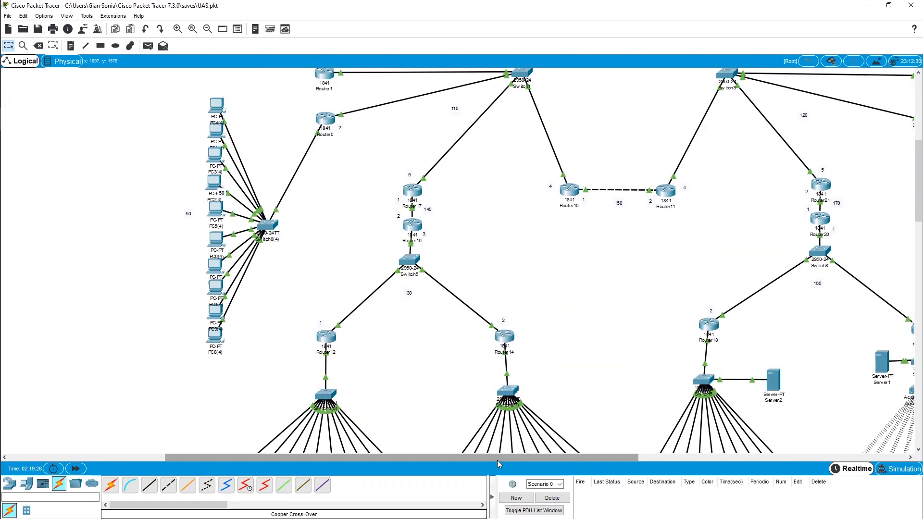
pyautogui.moveTo(502, 456); pyautogui.dragTo(456, 456)
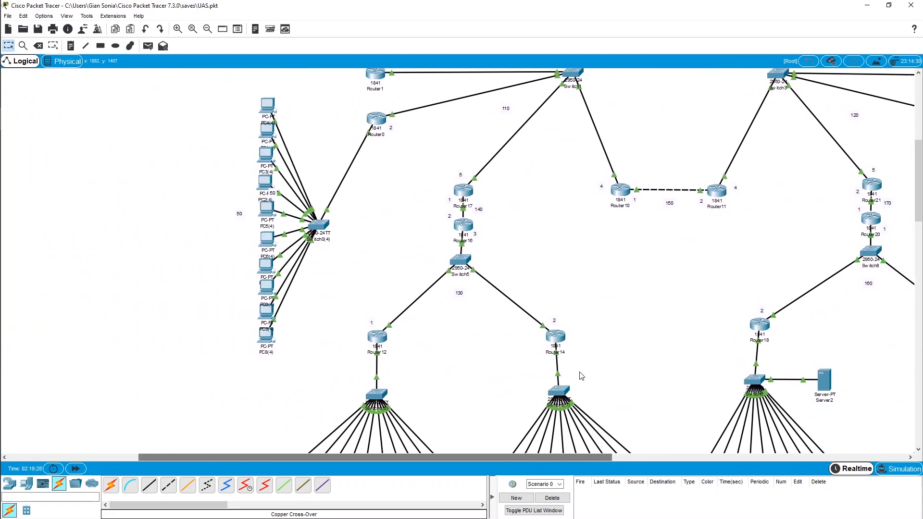
pyautogui.scroll(3, 487, 335)
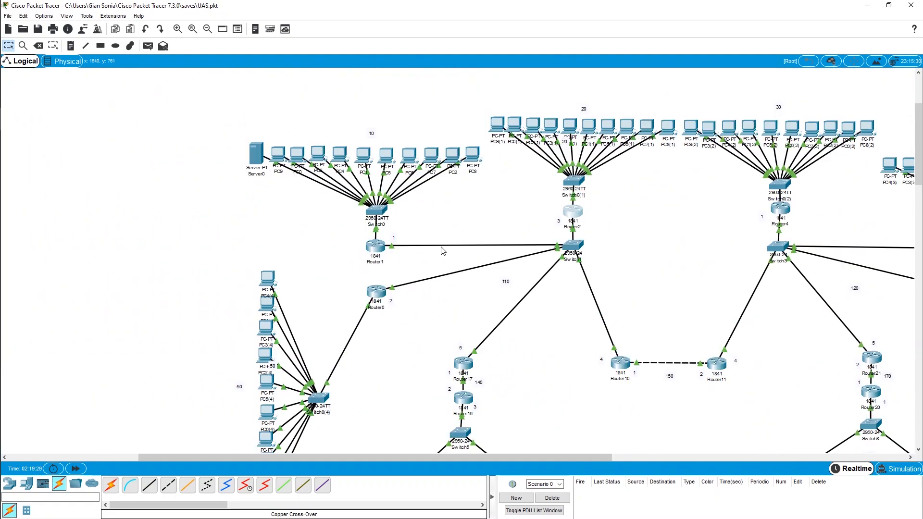
# Bring up Router1's configuration, select its FastEthernet0/0 interface and close the window.
pyautogui.click(376, 246)
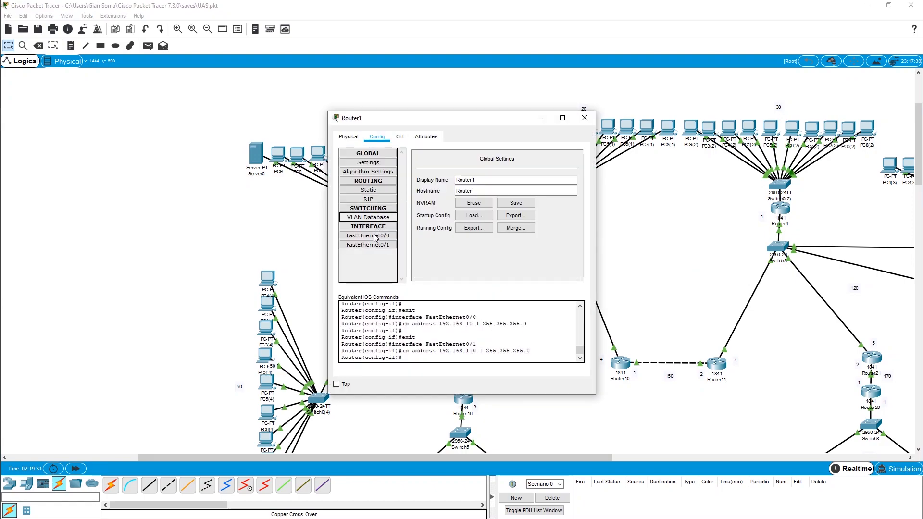
pyautogui.click(375, 236)
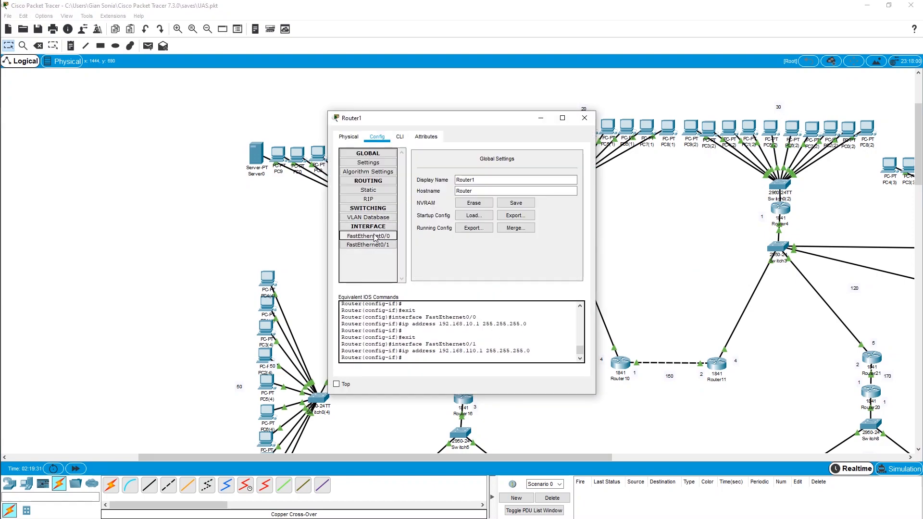
pyautogui.click(586, 120)
# Open the IP configuration of PC9 in network 10, highlight its default gateway and close the window.
pyautogui.moveTo(281, 154)
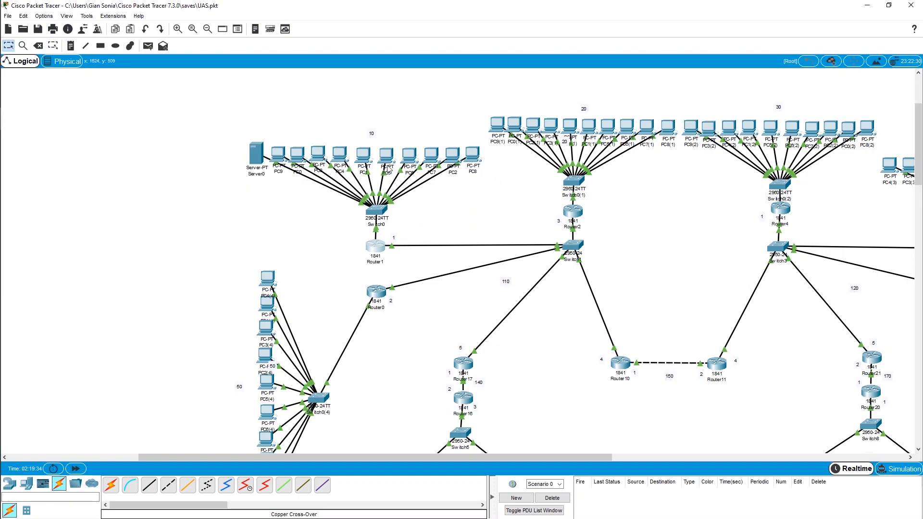
pyautogui.click(278, 155)
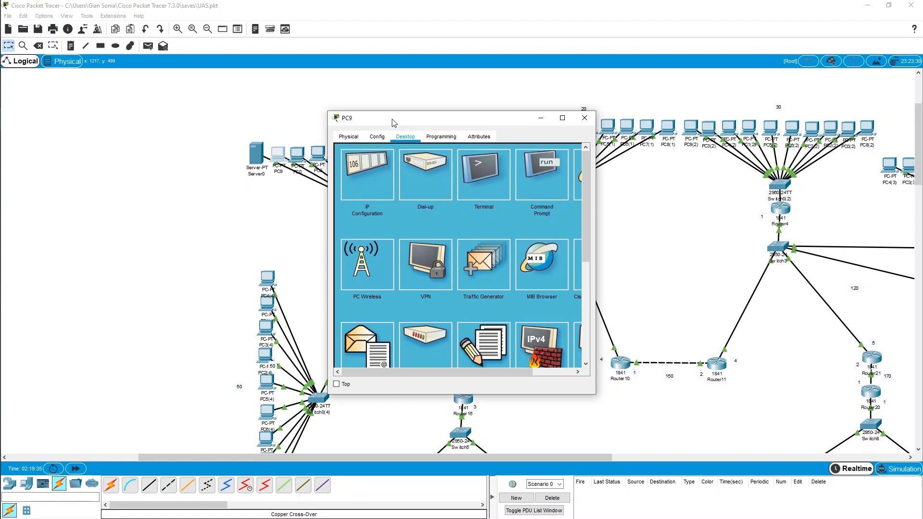
pyautogui.moveTo(393, 122); pyautogui.dragTo(666, 115)
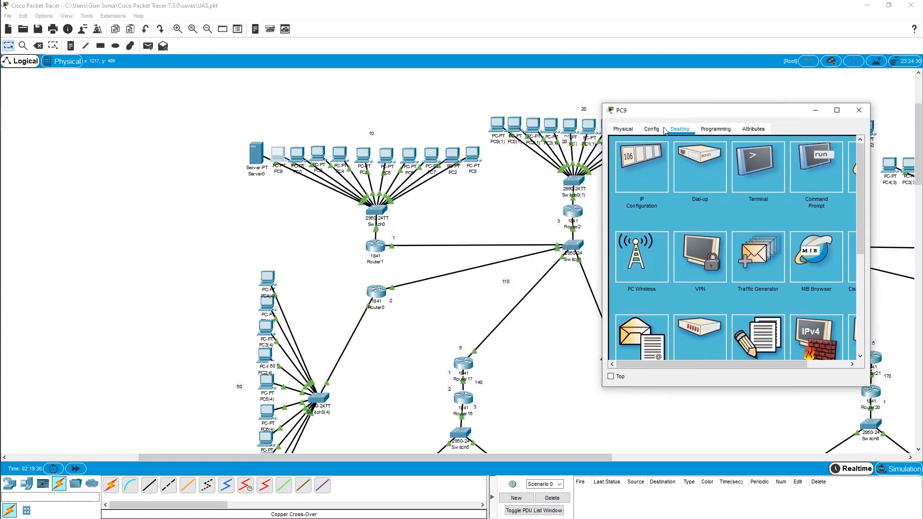
pyautogui.click(640, 175)
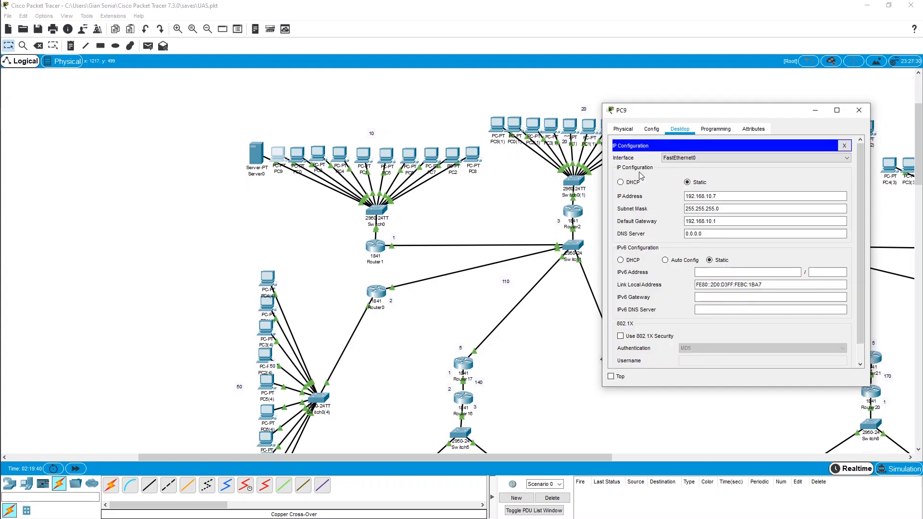
pyautogui.click(715, 221)
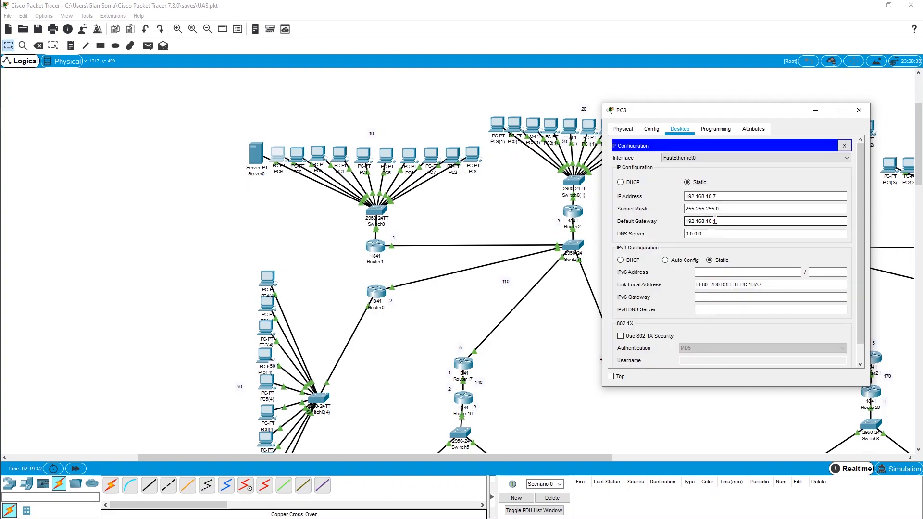
pyautogui.moveTo(715, 221); pyautogui.dragTo(686, 219)
pyautogui.click(859, 110)
# Check Router1's FastEthernet0/0 IP address against PC9's default gateway, and close the router's settings.
pyautogui.click(375, 246)
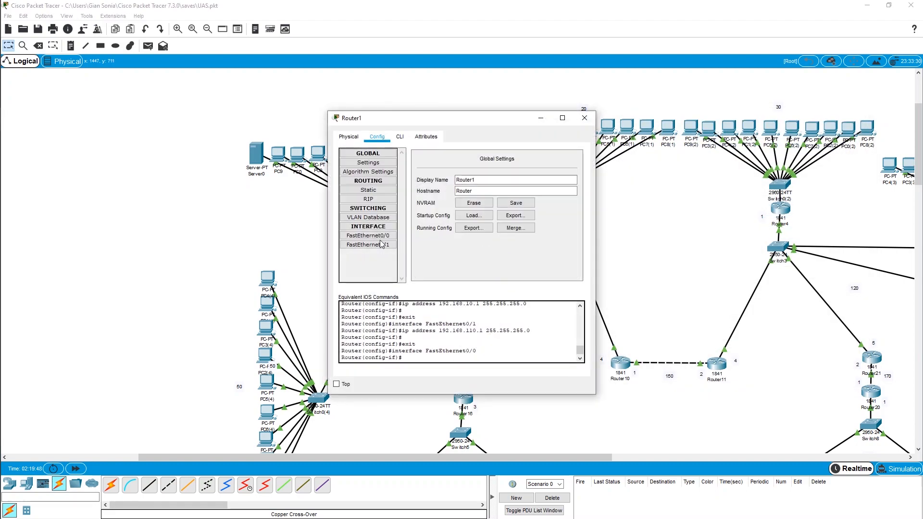
pyautogui.click(368, 236)
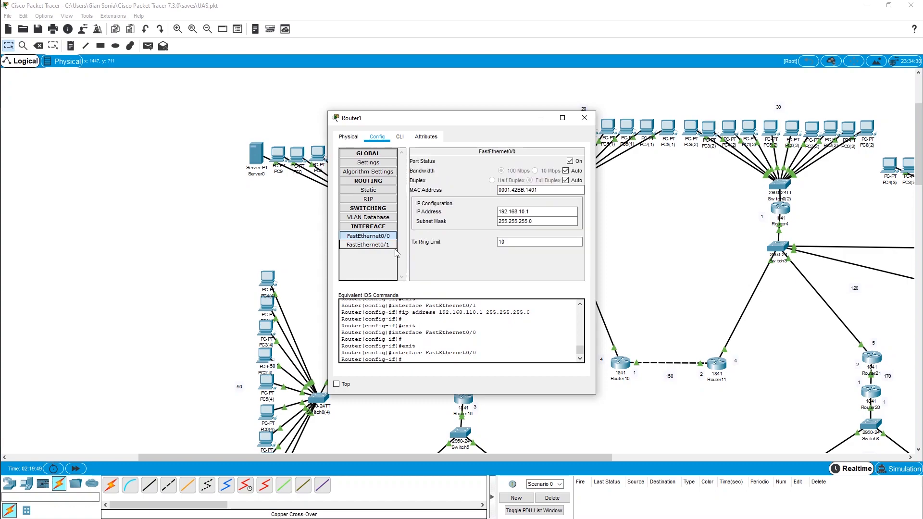
pyautogui.click(585, 118)
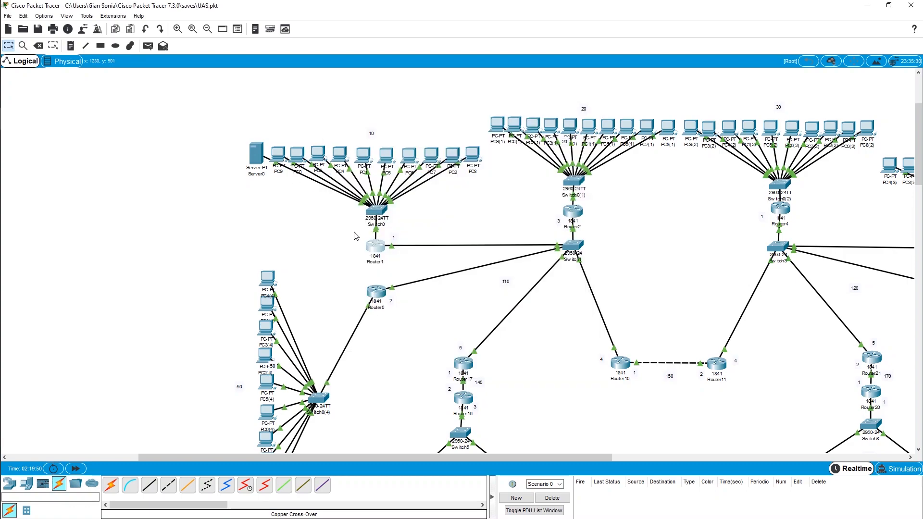
# Reopen PC9's IP configuration beside the topology and compare its IP address with the default gateway, especially their last octets.
pyautogui.click(279, 155)
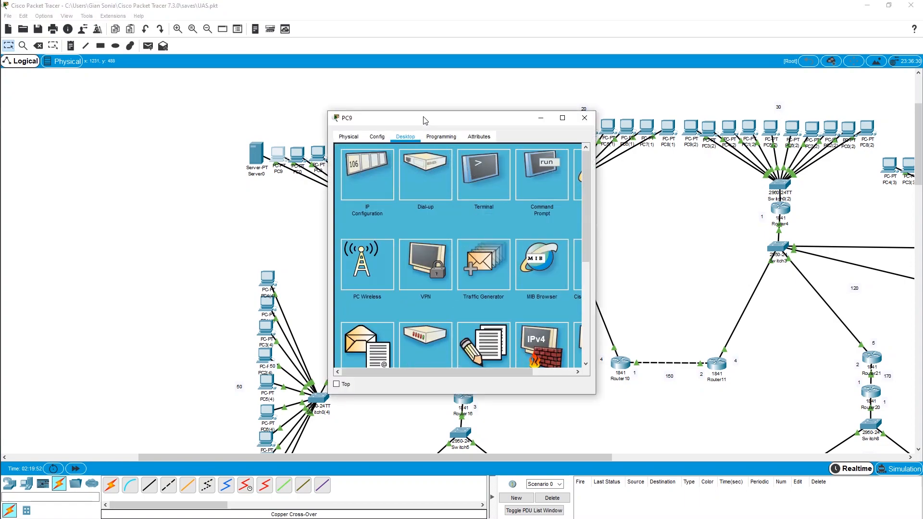
pyautogui.moveTo(422, 117); pyautogui.dragTo(626, 115)
pyautogui.click(583, 176)
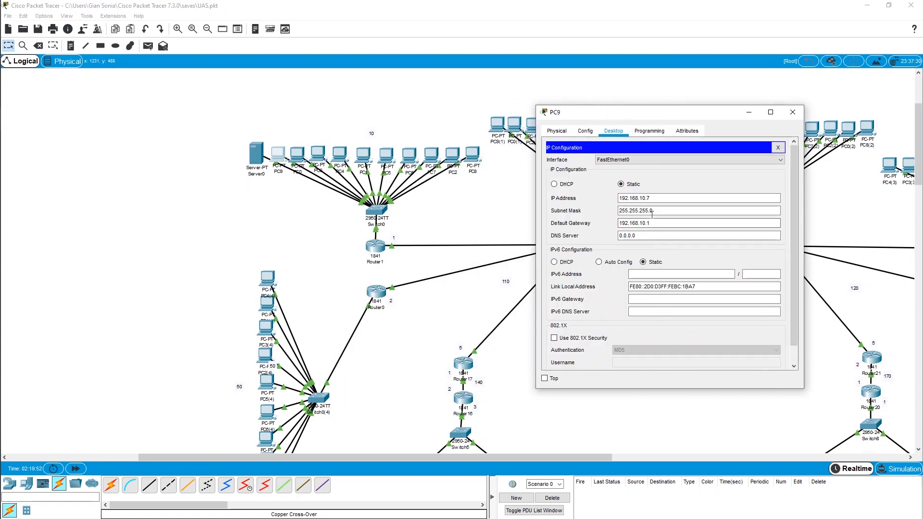
pyautogui.moveTo(655, 223); pyautogui.dragTo(611, 218)
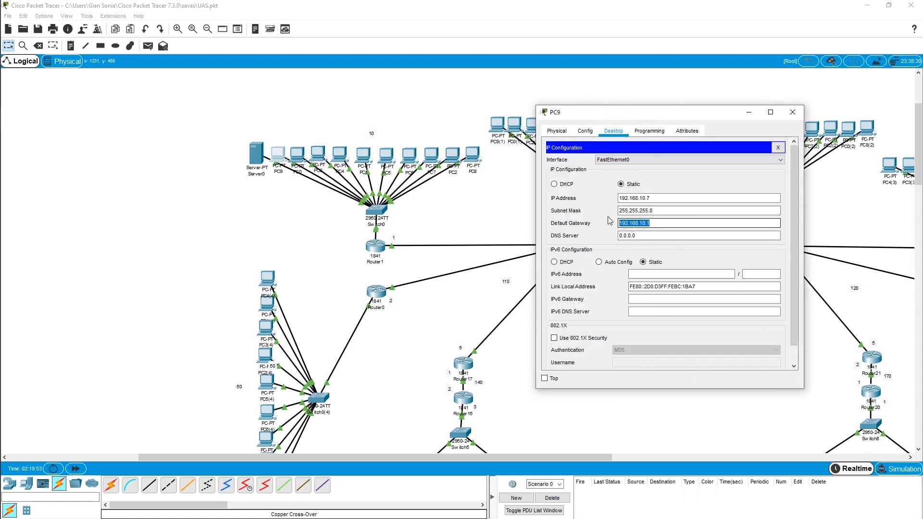
pyautogui.moveTo(665, 198); pyautogui.dragTo(624, 199)
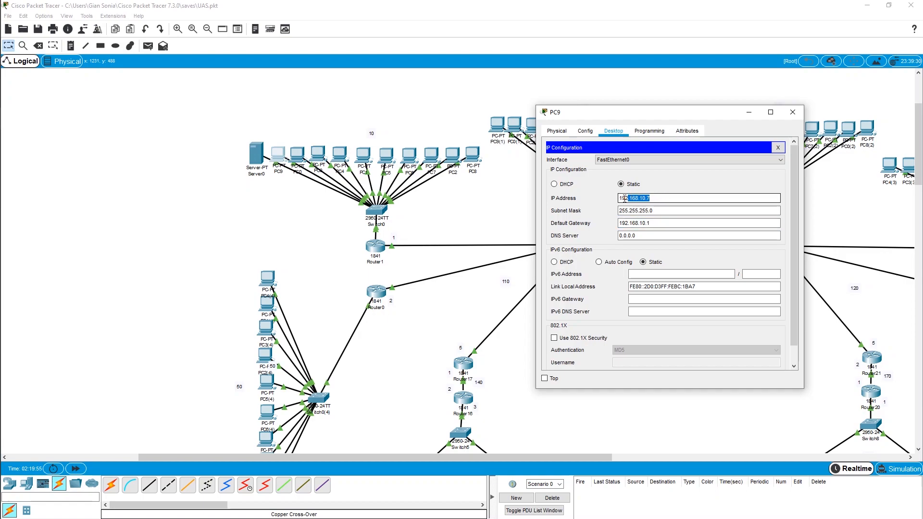
pyautogui.click(668, 200)
pyautogui.press('BackSpace')
pyautogui.doubleClick(651, 197)
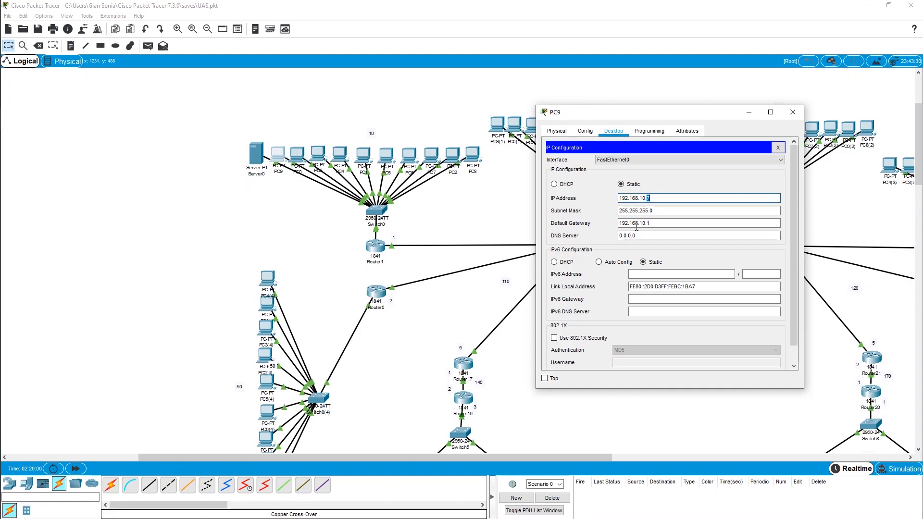
pyautogui.doubleClick(652, 223)
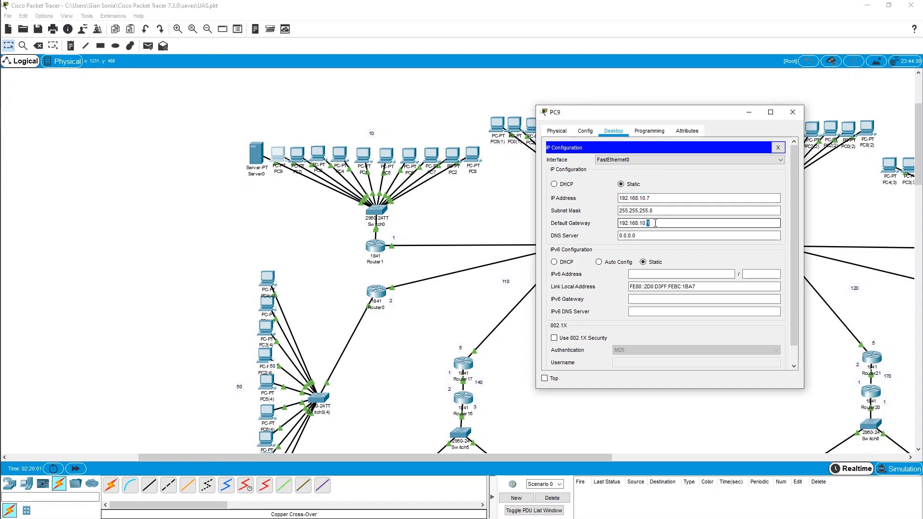
pyautogui.click(661, 197)
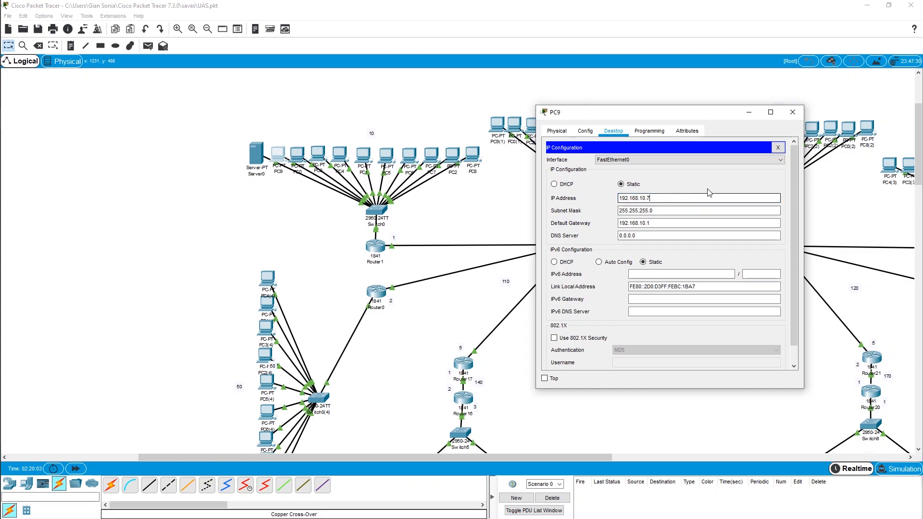
pyautogui.click(792, 112)
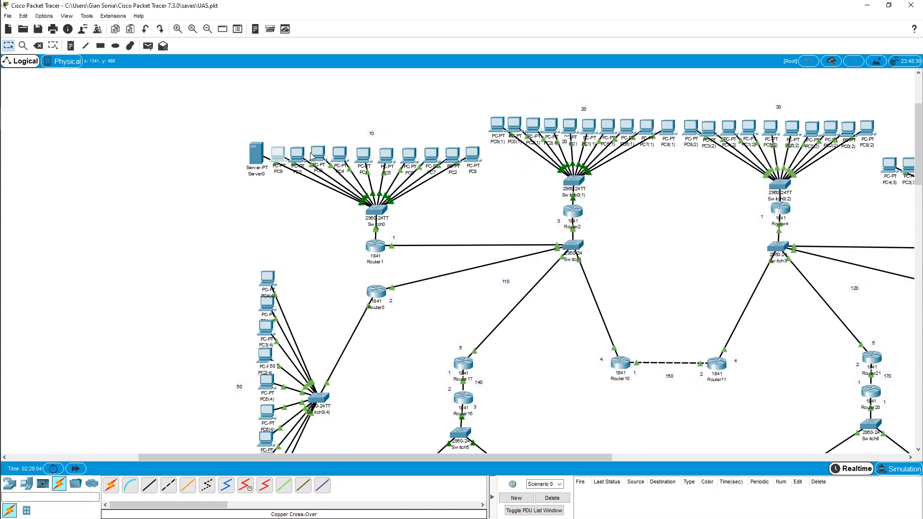
# Examine the default gateway and IP address in PC0's IP configuration, and close its window.
pyautogui.click(297, 155)
pyautogui.click(398, 138)
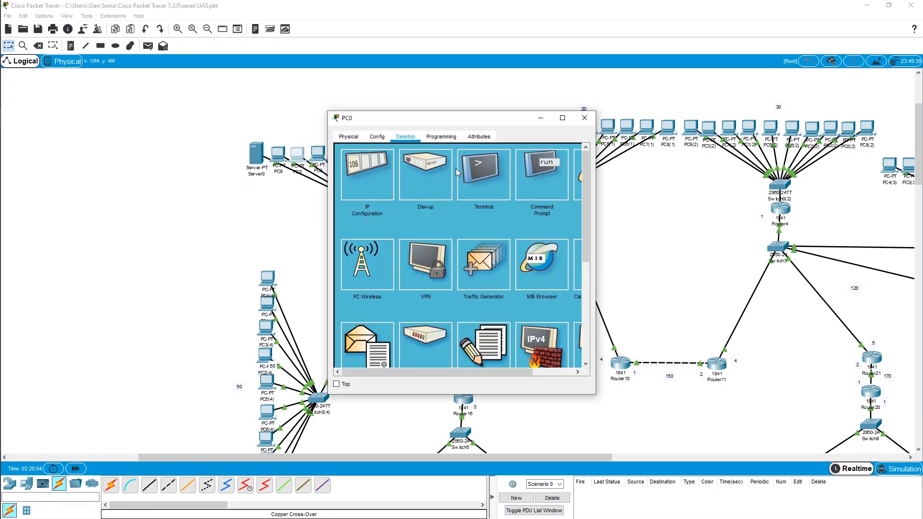
pyautogui.click(373, 177)
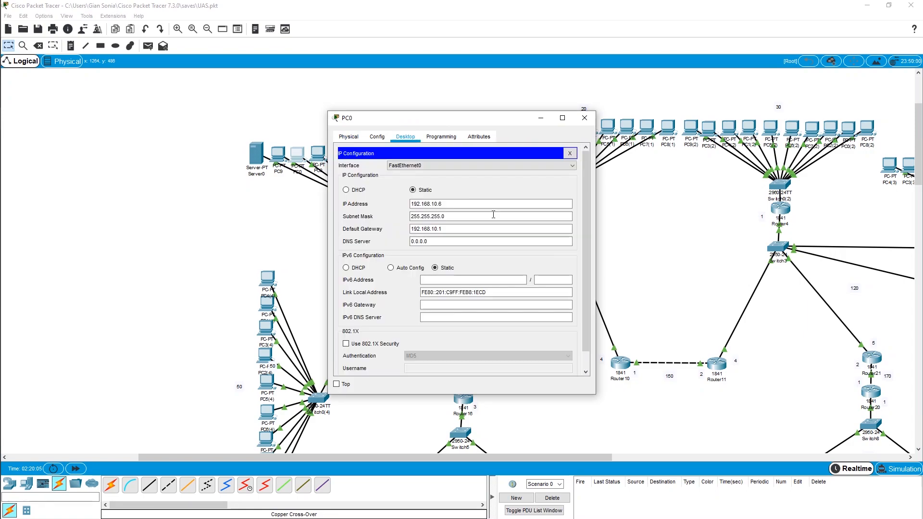
pyautogui.tripleClick(423, 228)
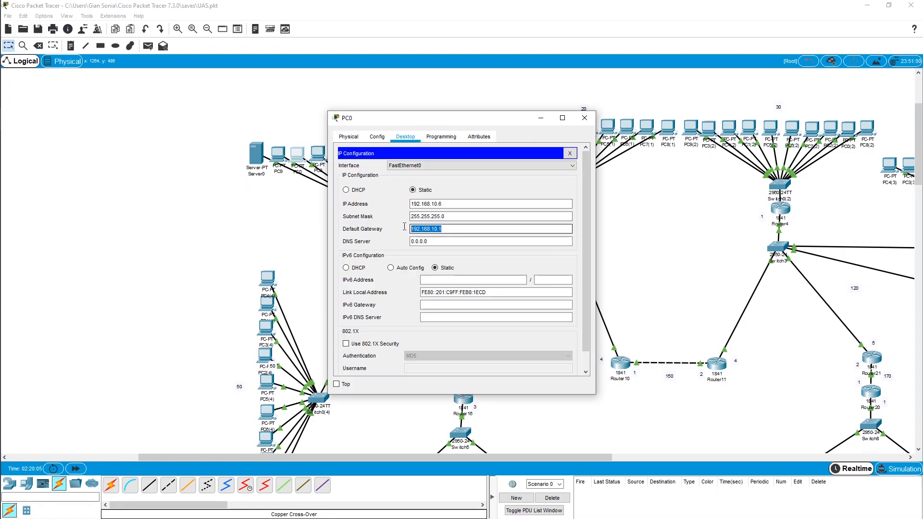
pyautogui.click(453, 203)
pyautogui.moveTo(468, 124); pyautogui.dragTo(692, 126)
pyautogui.click(808, 115)
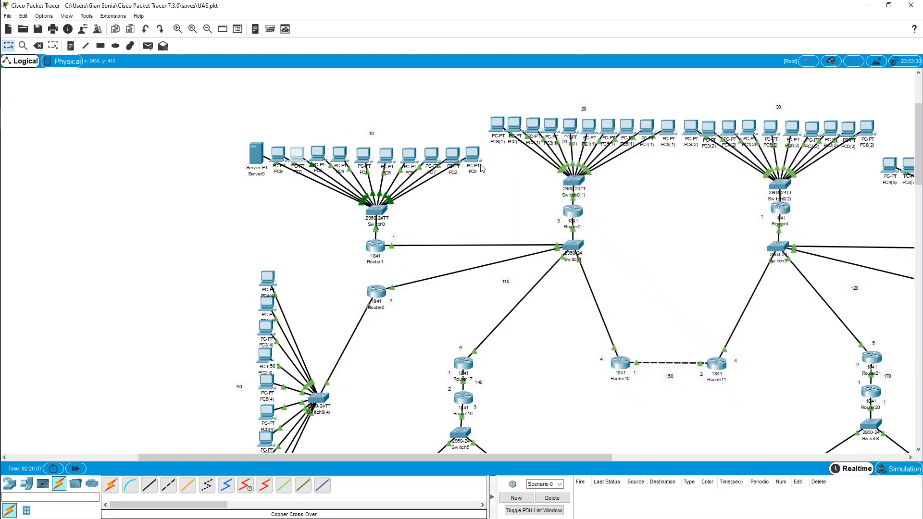
# Examine the IP configuration of PC8 at the far end of network 10, and close its window.
pyautogui.click(472, 153)
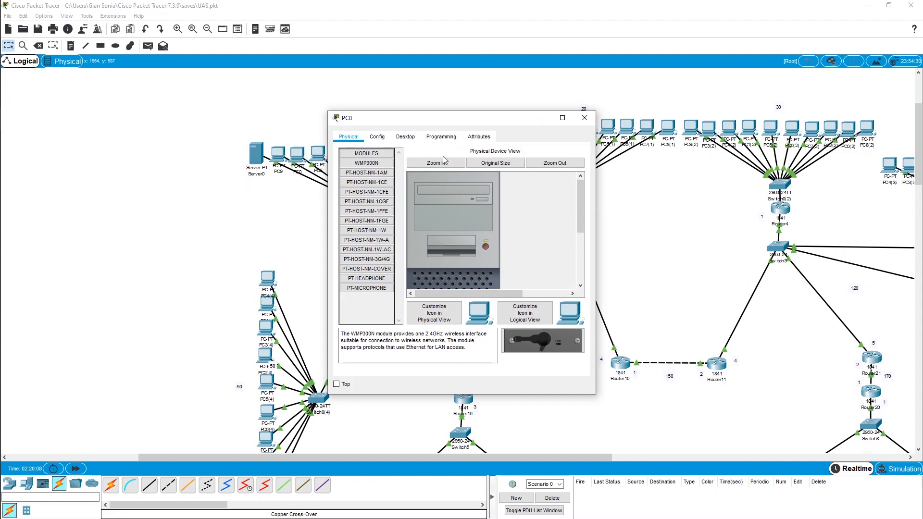
pyautogui.click(405, 136)
pyautogui.click(370, 190)
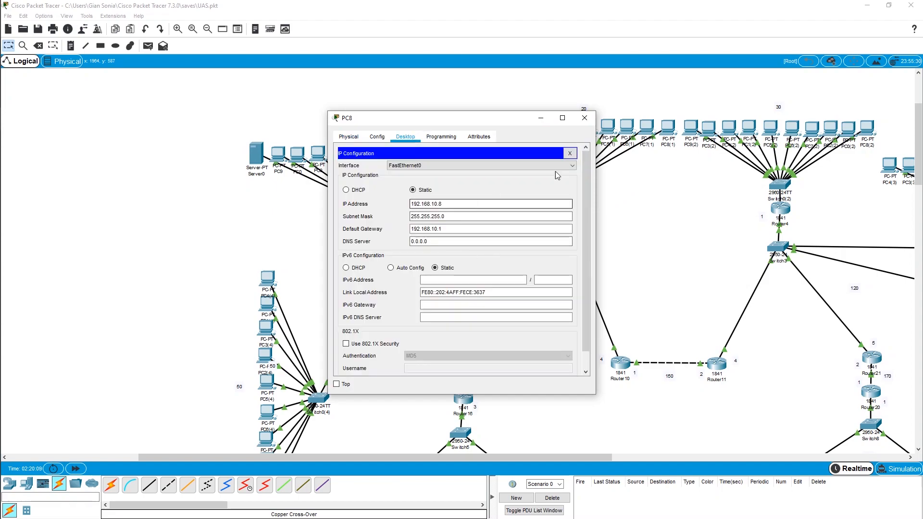
pyautogui.click(580, 120)
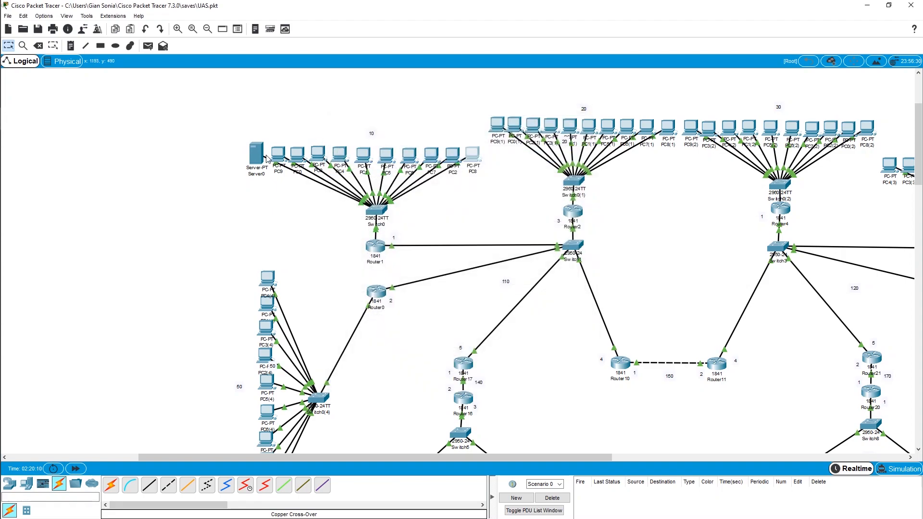
# Rename Server0 in network 10 as Web Server and nudge it slightly beside PC9.
pyautogui.moveTo(256, 154)
pyautogui.mouseDown()
pyautogui.moveTo(264, 153)
pyautogui.moveTo(255, 152)
pyautogui.mouseUp()
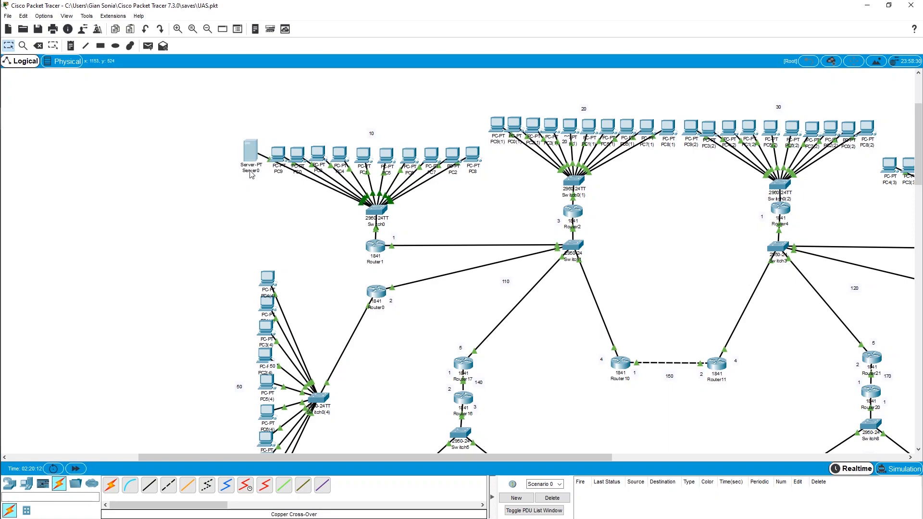
pyautogui.click(250, 171)
pyautogui.doubleClick(251, 171)
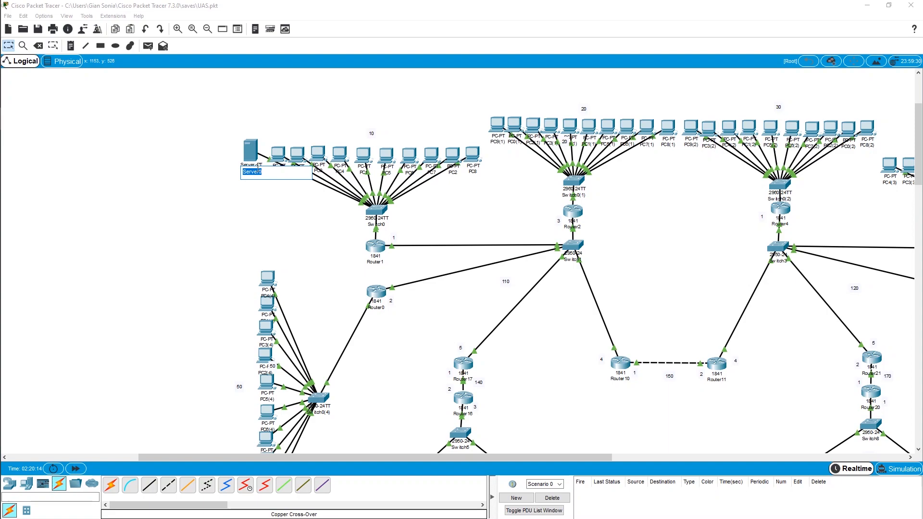
pyautogui.write('Web')
pyautogui.click(309, 207)
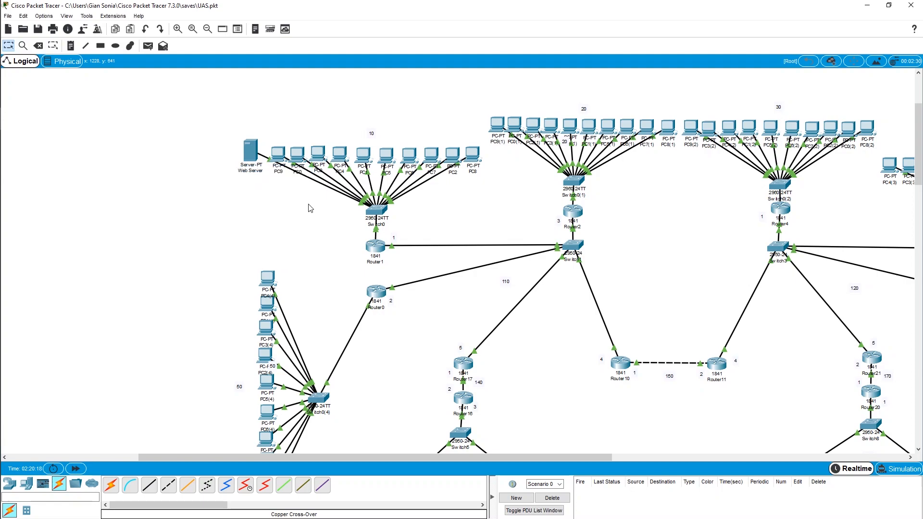
pyautogui.moveTo(252, 159)
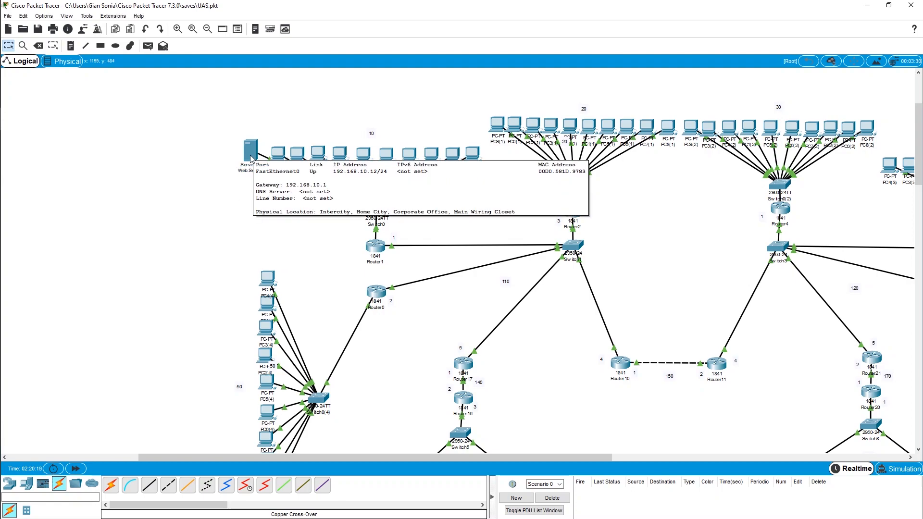
pyautogui.moveTo(252, 159); pyautogui.dragTo(256, 161)
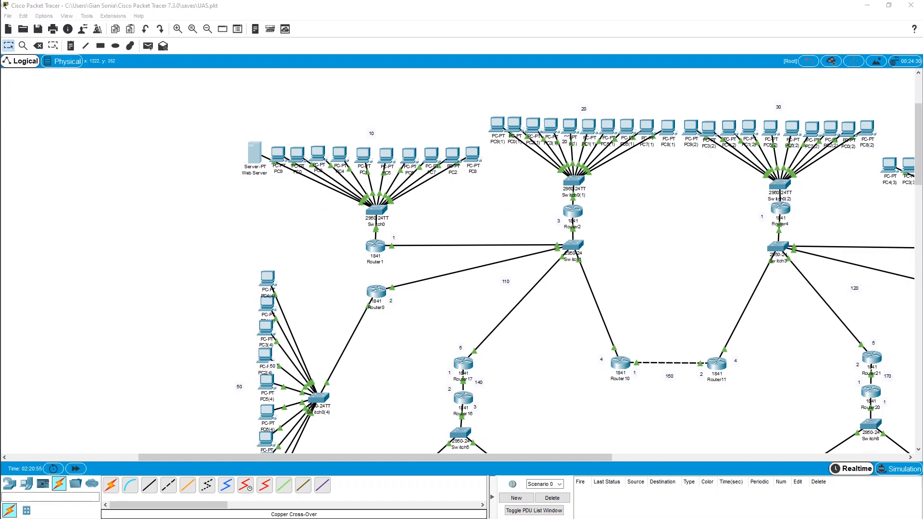
# Open the Web Server's IP configuration beside network 10 and examine its default gateway and IP address.
pyautogui.click(256, 154)
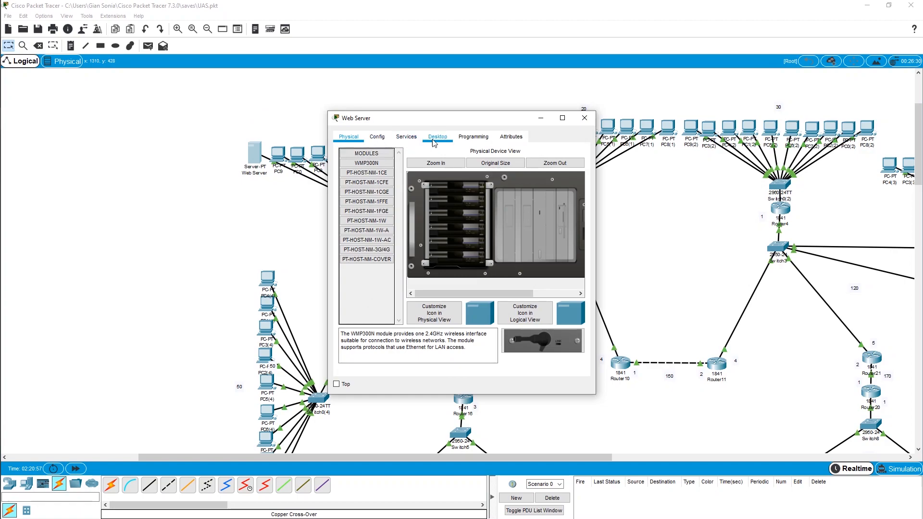
pyautogui.click(437, 140)
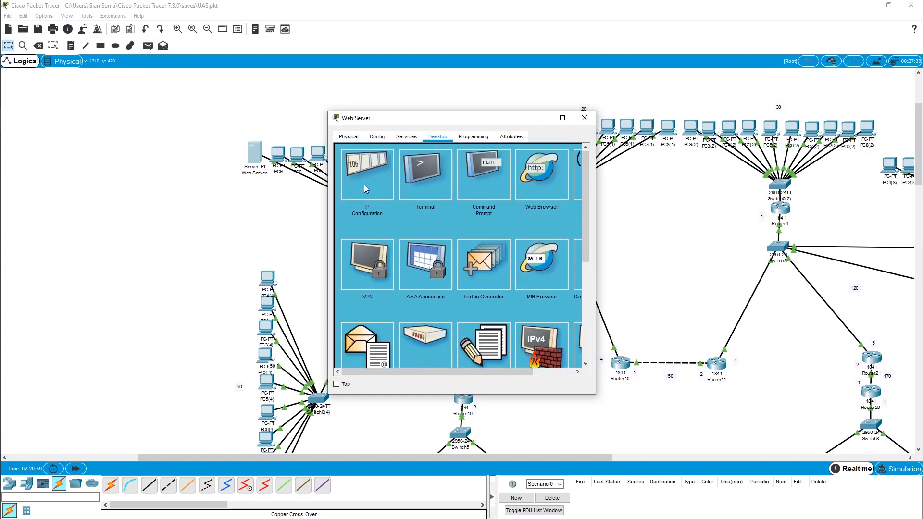
pyautogui.click(362, 189)
pyautogui.click(441, 218)
pyautogui.moveTo(442, 218); pyautogui.dragTo(410, 219)
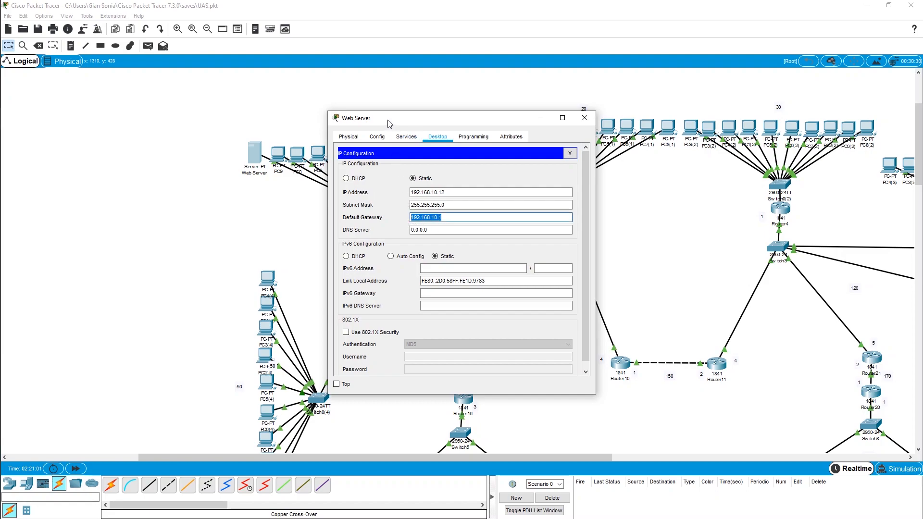
pyautogui.moveTo(389, 124); pyautogui.dragTo(478, 126)
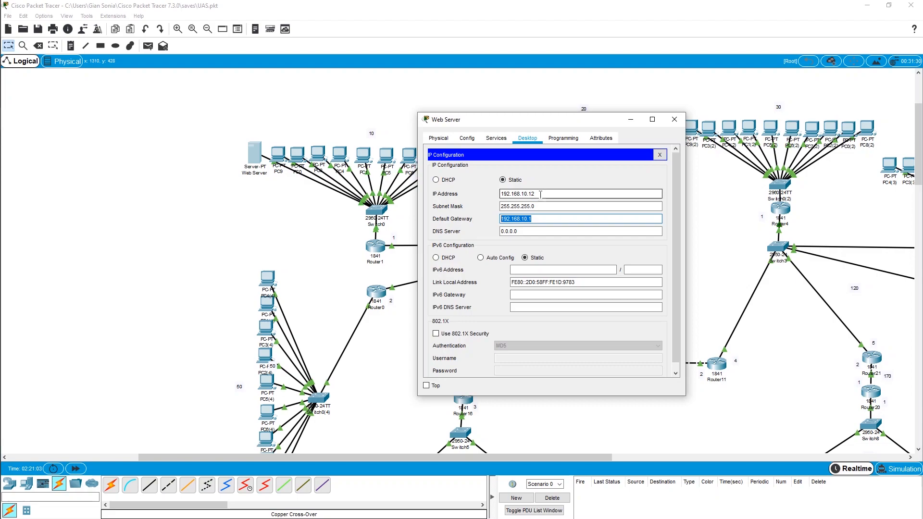
pyautogui.moveTo(520, 195); pyautogui.dragTo(542, 195)
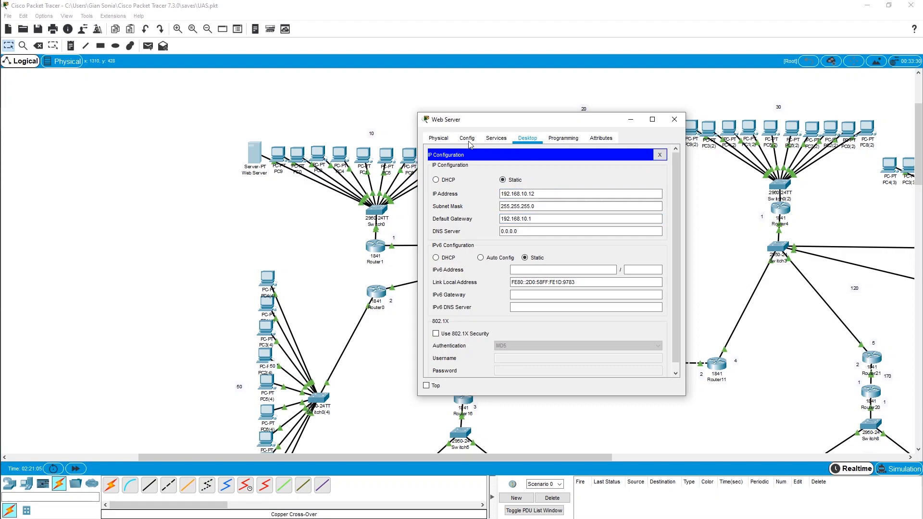
# Open index.html from the Web Server's HTTP service and review its code from the head styles down to the body's hero section.
pyautogui.click(492, 140)
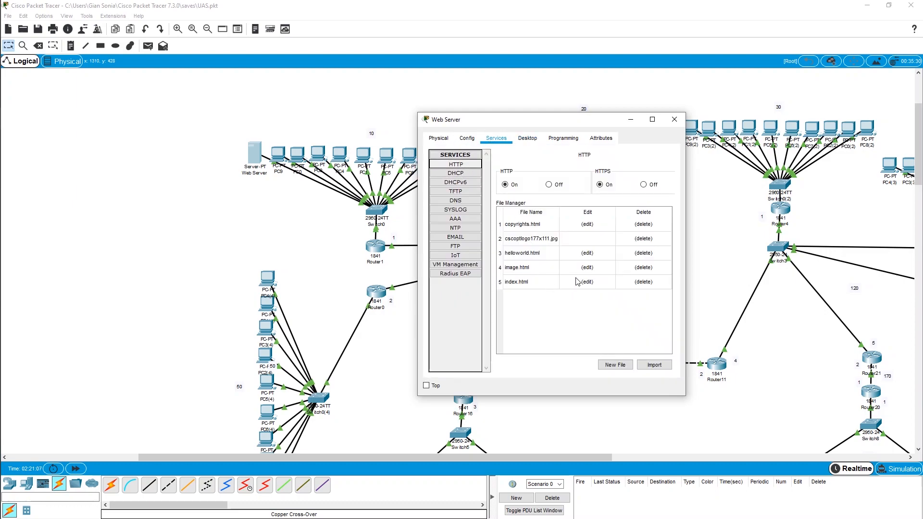
pyautogui.click(596, 282)
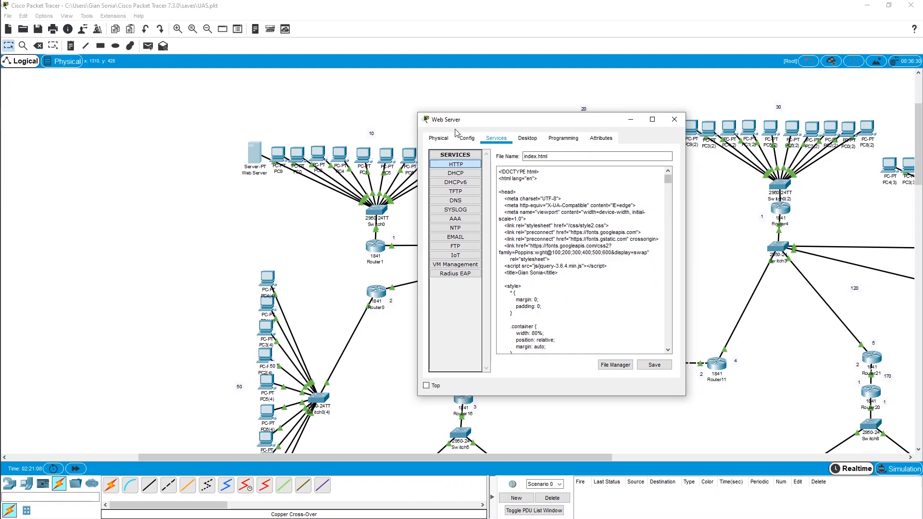
pyautogui.click(467, 138)
pyautogui.click(496, 139)
pyautogui.click(471, 163)
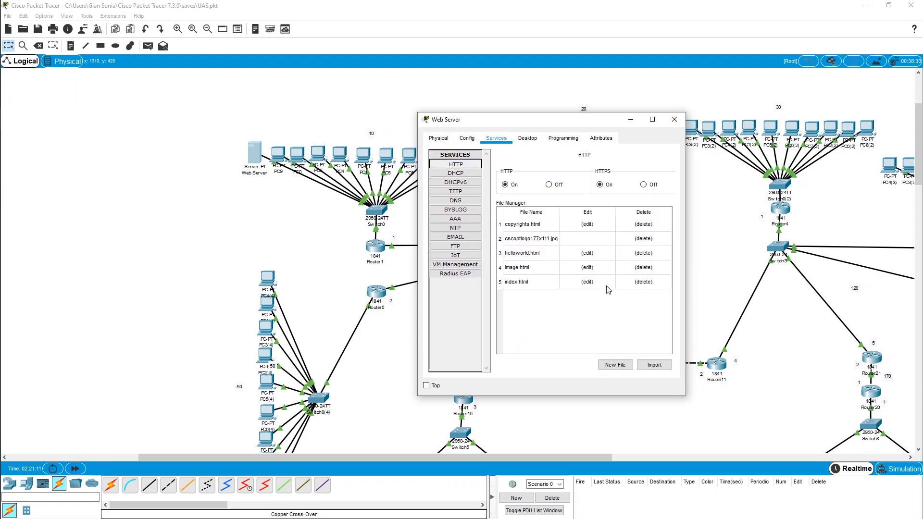
pyautogui.click(601, 284)
pyautogui.scroll(-5, 613, 268)
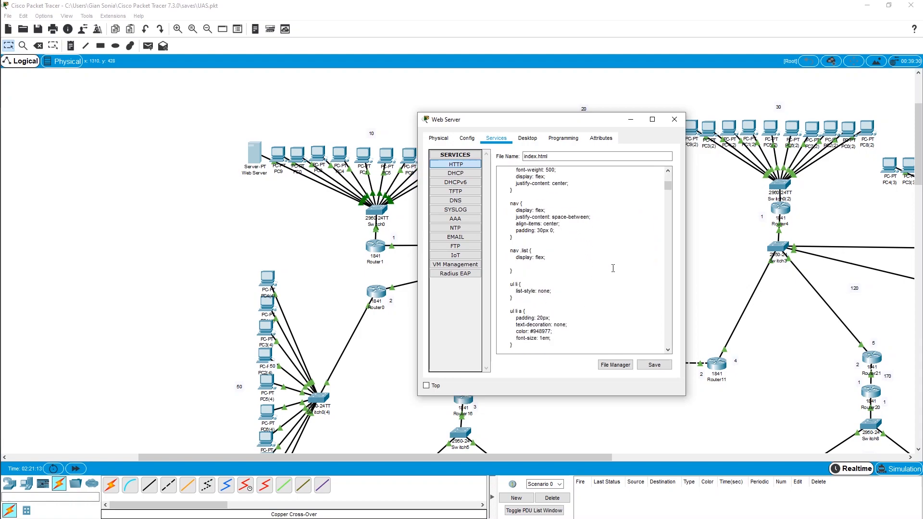
pyautogui.scroll(-10, 613, 268)
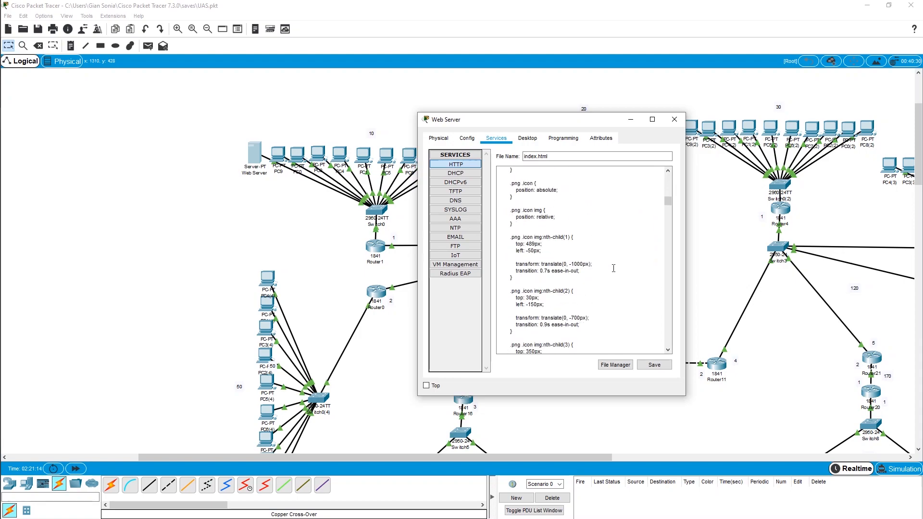
pyautogui.scroll(-5, 613, 269)
pyautogui.moveTo(671, 213); pyautogui.dragTo(663, 339)
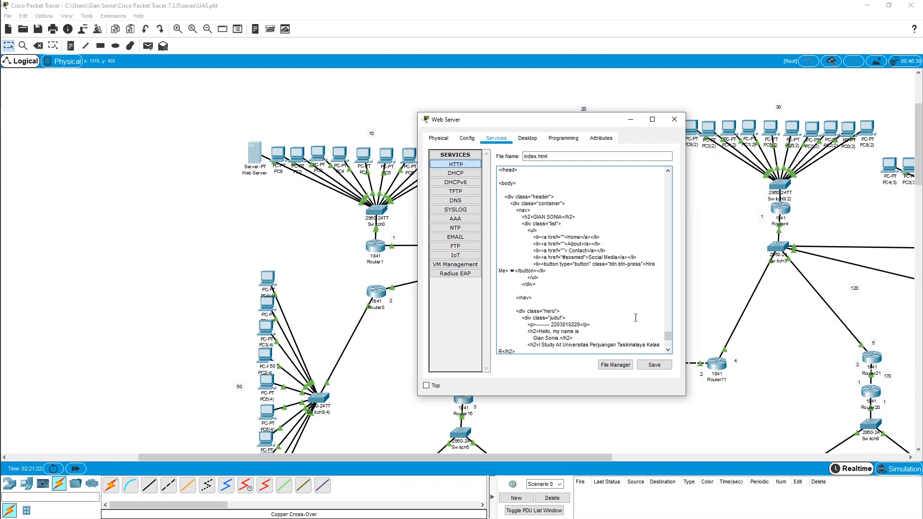
pyautogui.scroll(-1, 635, 318)
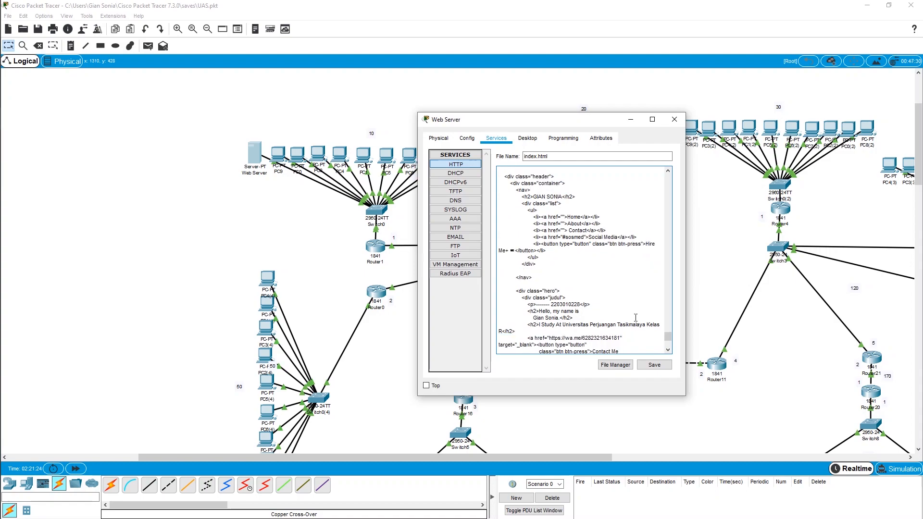
pyautogui.scroll(-1, 635, 318)
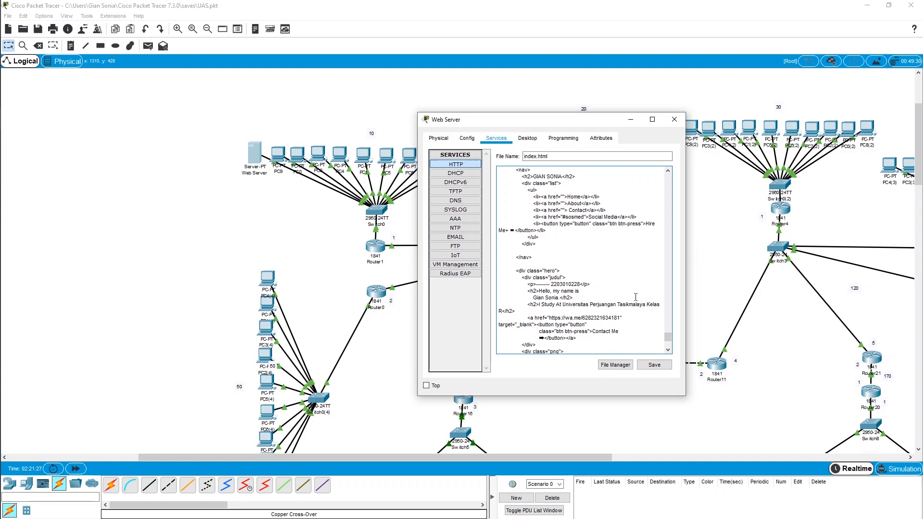
# Save index.html on the Web Server, overwriting the existing file, and close the server's window.
pyautogui.click(653, 367)
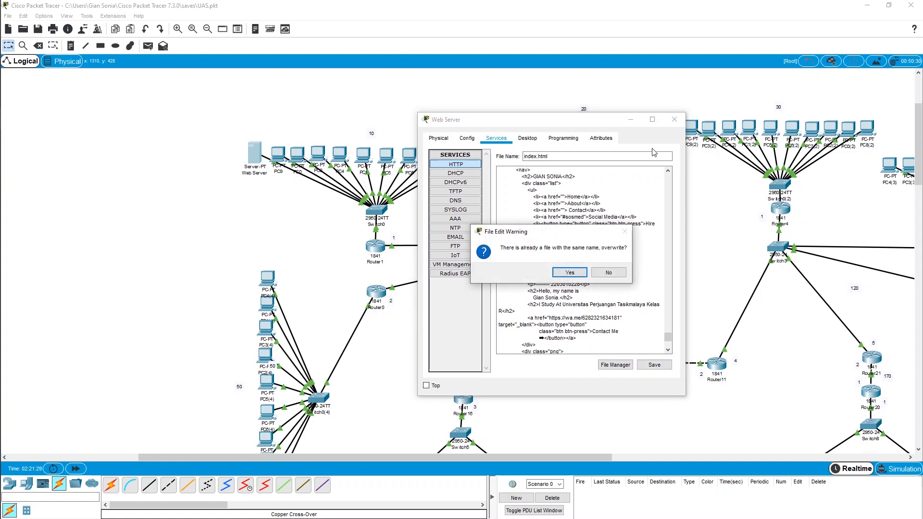
pyautogui.click(566, 270)
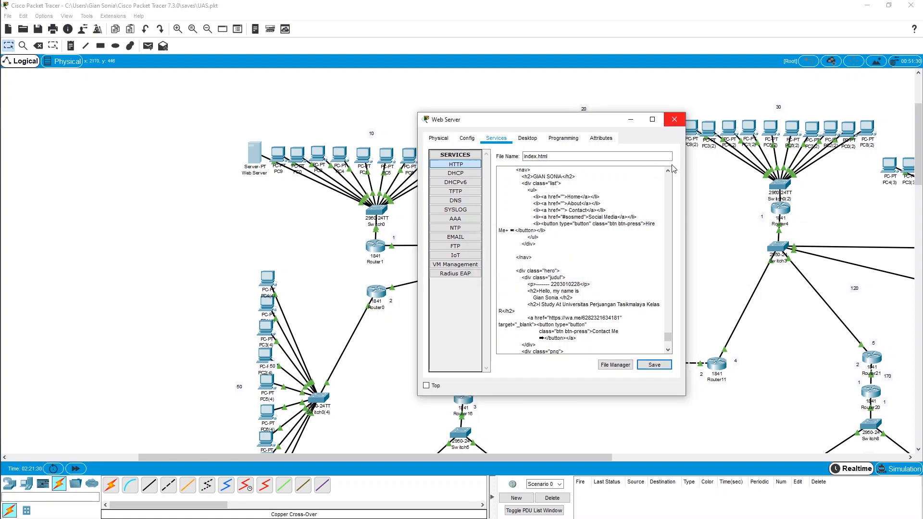
pyautogui.click(674, 119)
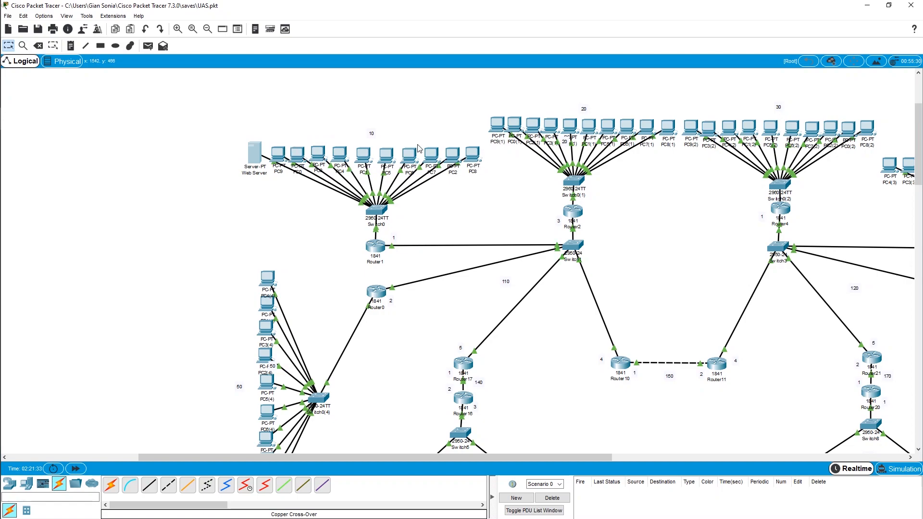
# Examine the IP address of Router2's FastEthernet0/0 interface facing network 20, and close its window.
pyautogui.moveTo(488, 457); pyautogui.dragTo(621, 453)
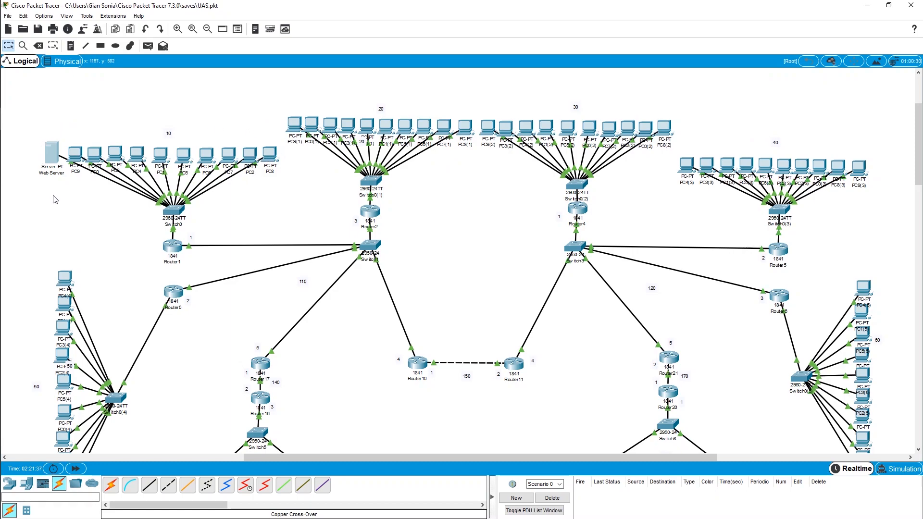
pyautogui.click(373, 217)
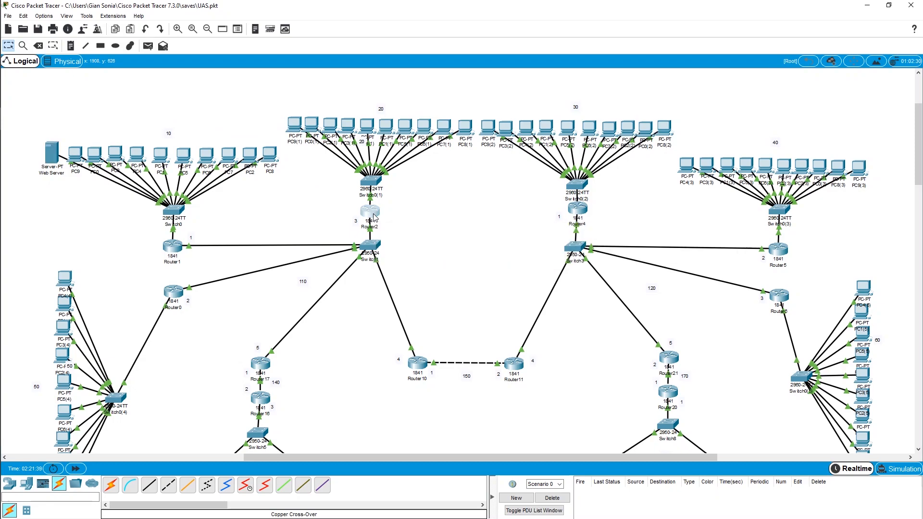
pyautogui.moveTo(398, 113); pyautogui.dragTo(608, 100)
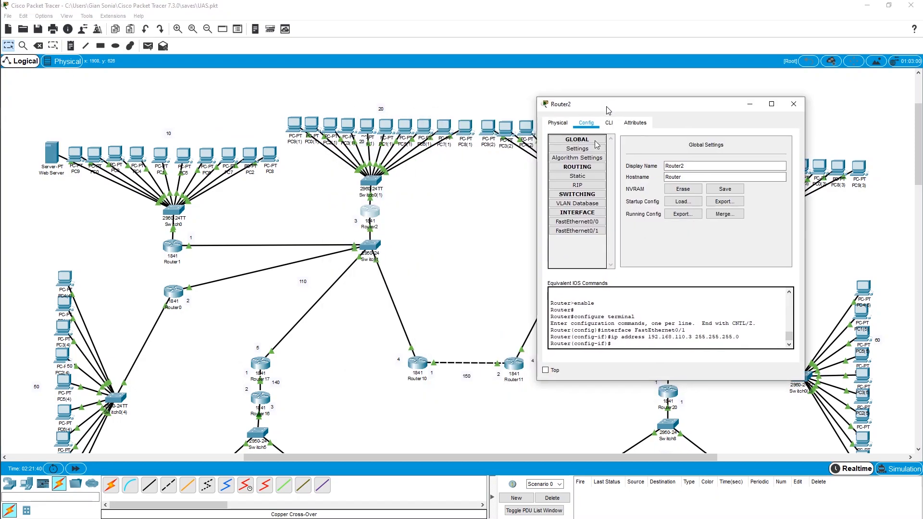
pyautogui.click(587, 223)
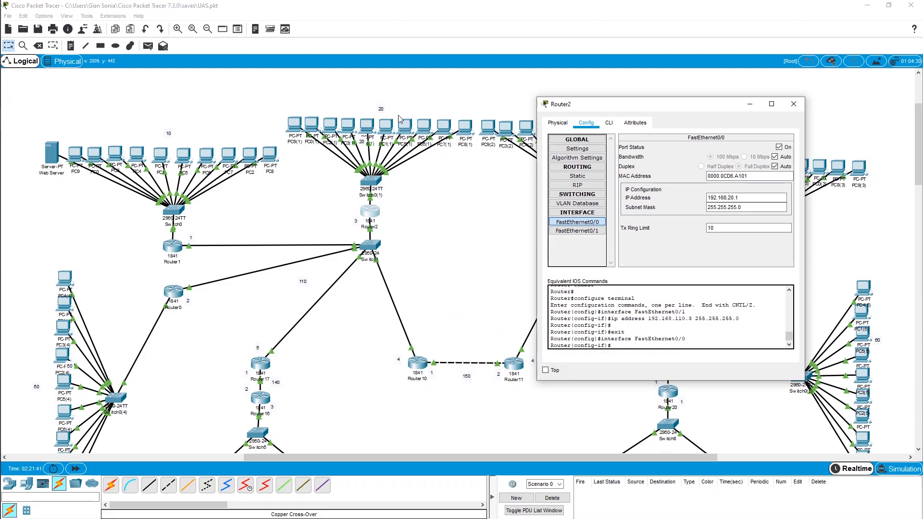
pyautogui.click(728, 198)
pyautogui.moveTo(727, 197); pyautogui.dragTo(744, 199)
pyautogui.click(752, 198)
pyautogui.doubleClick(735, 199)
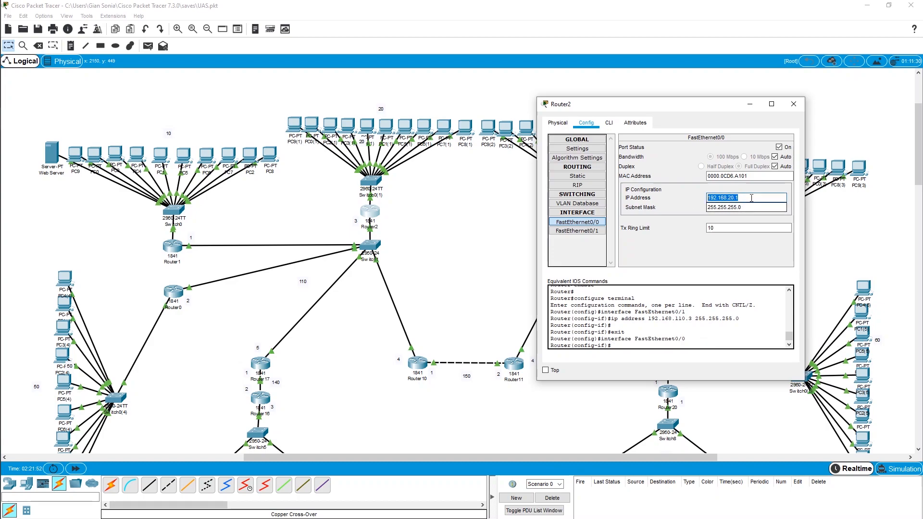
pyautogui.click(793, 104)
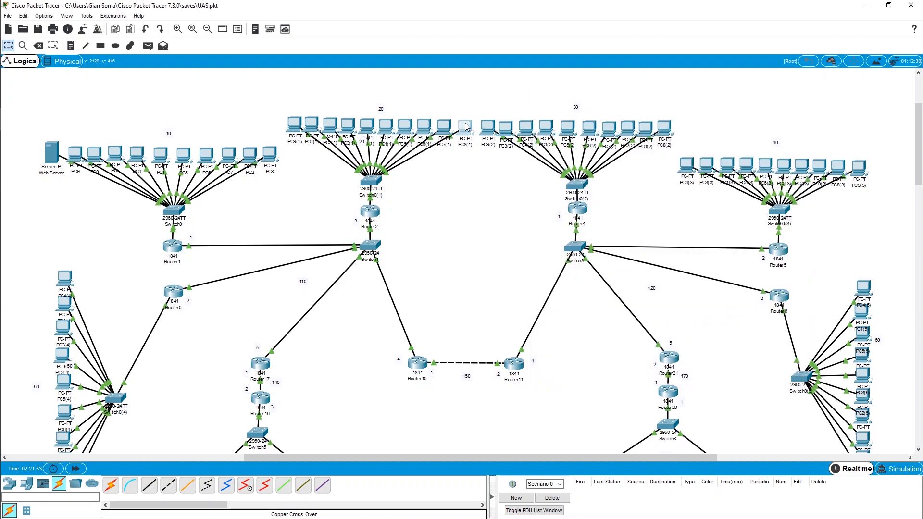
# Examine the default gateway and the IP address's last octet in PC8(1)'s IP configuration in network 20, and close its window.
pyautogui.click(465, 127)
pyautogui.moveTo(474, 112); pyautogui.dragTo(708, 68)
pyautogui.click(641, 91)
pyautogui.click(604, 143)
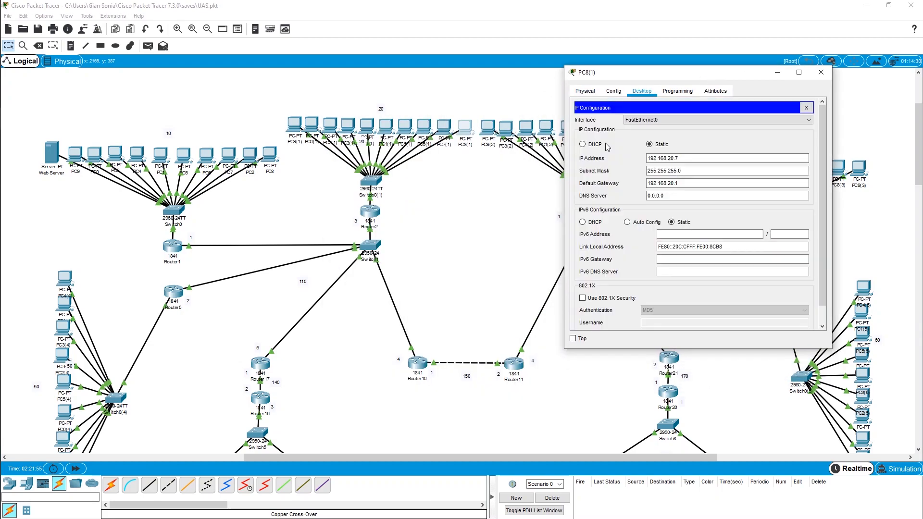
pyautogui.click(667, 183)
pyautogui.moveTo(678, 183); pyautogui.dragTo(642, 182)
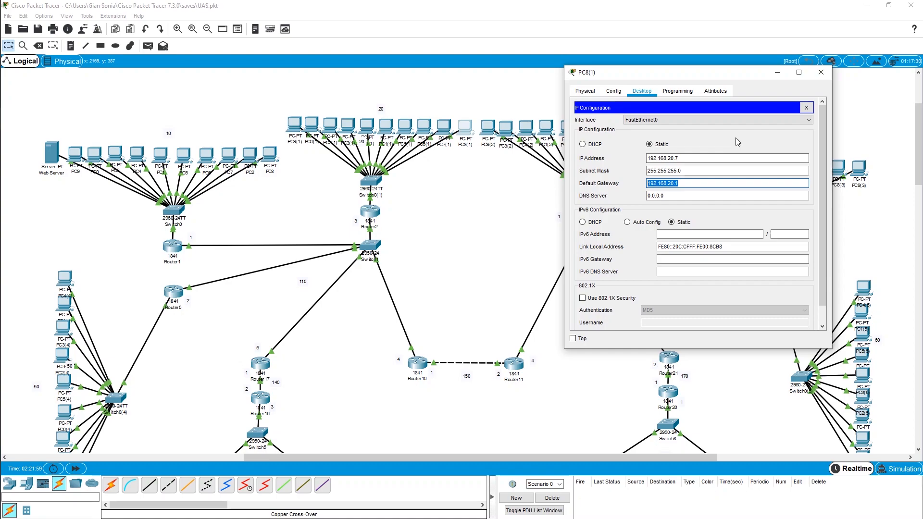
pyautogui.click(690, 158)
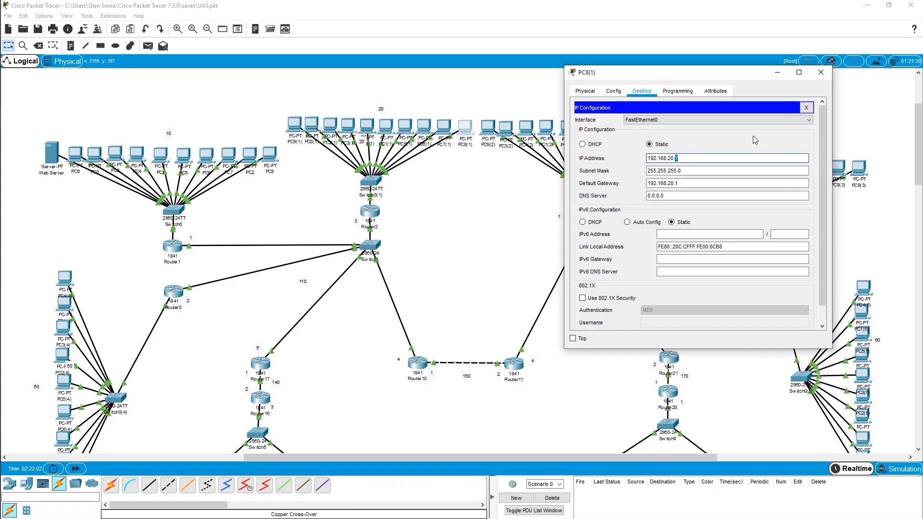
pyautogui.click(821, 72)
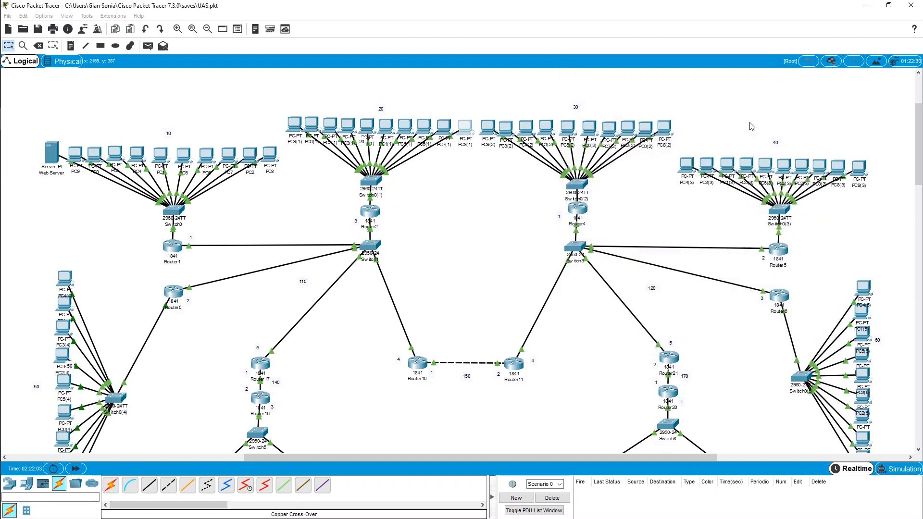
# Check the IP address of Router2's FastEthernet0/1 interface facing network 110, and close its window.
pyautogui.click(371, 215)
pyautogui.moveTo(417, 120); pyautogui.dragTo(668, 121)
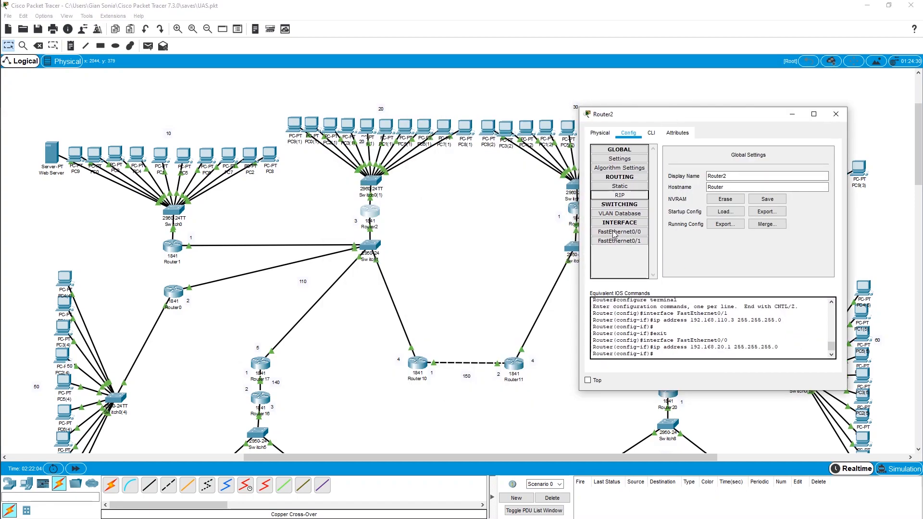
pyautogui.click(640, 245)
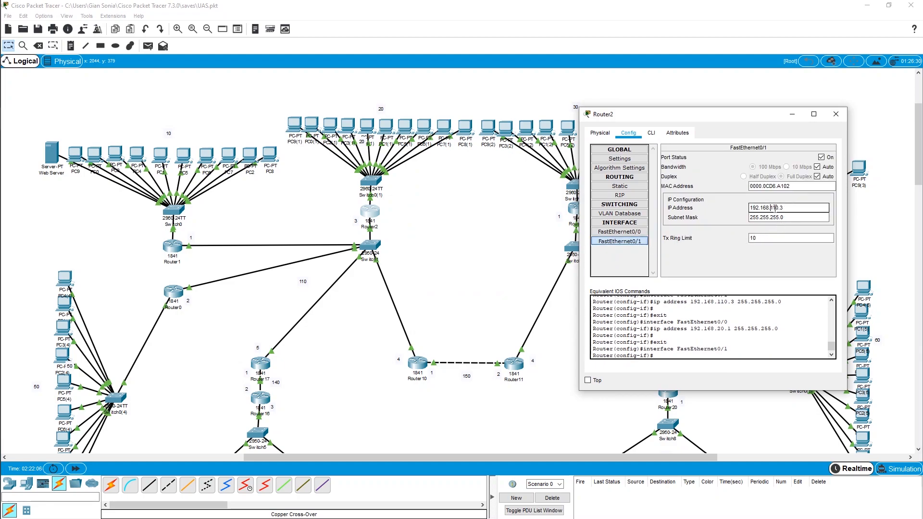
pyautogui.click(835, 114)
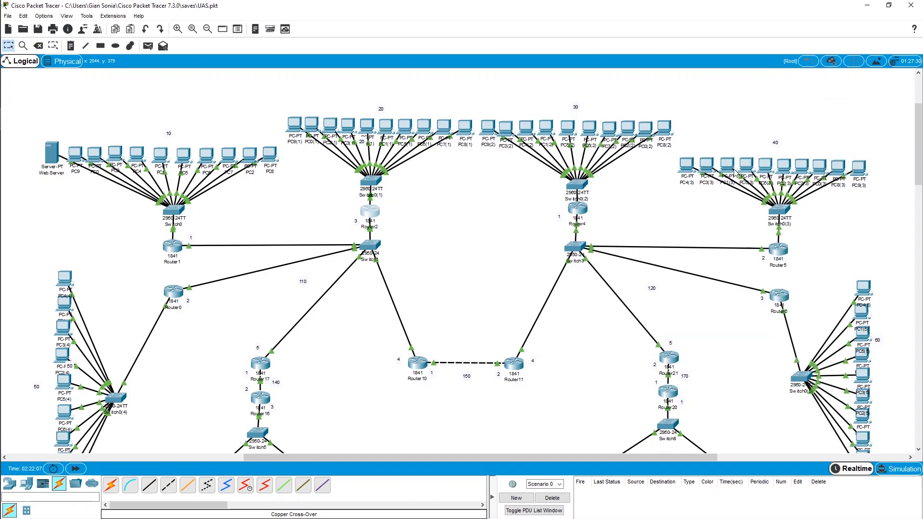
# Rename Server2 in network 90 as DHCP SERVER.
pyautogui.scroll(-5, 656, 207)
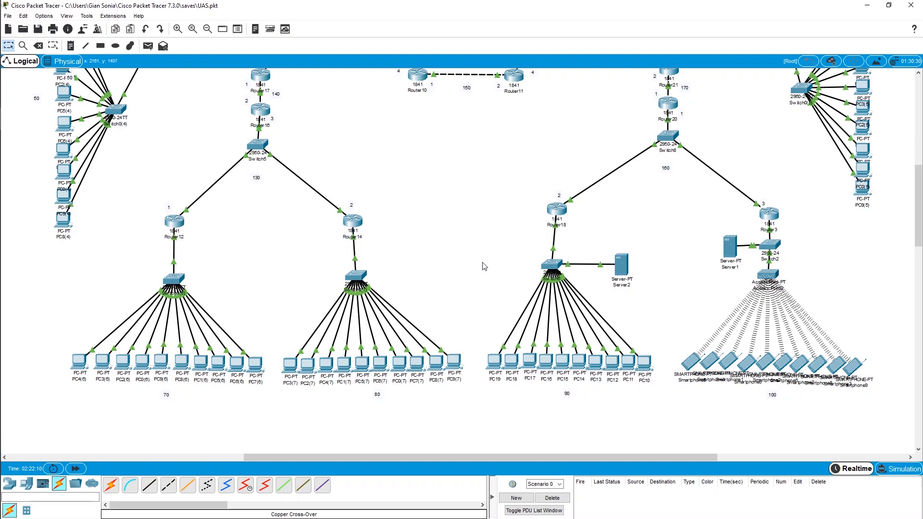
pyautogui.scroll(4, 485, 263)
pyautogui.scroll(2, 432, 182)
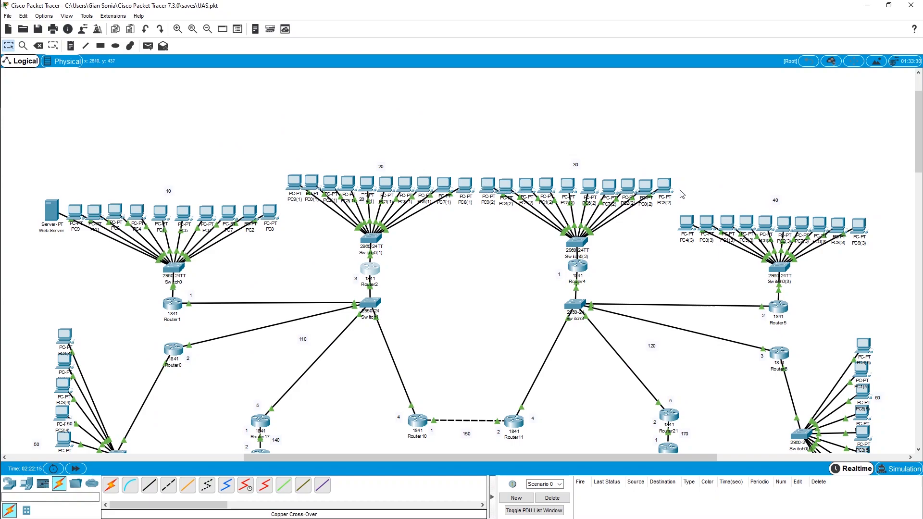
pyautogui.scroll(-1, 673, 192)
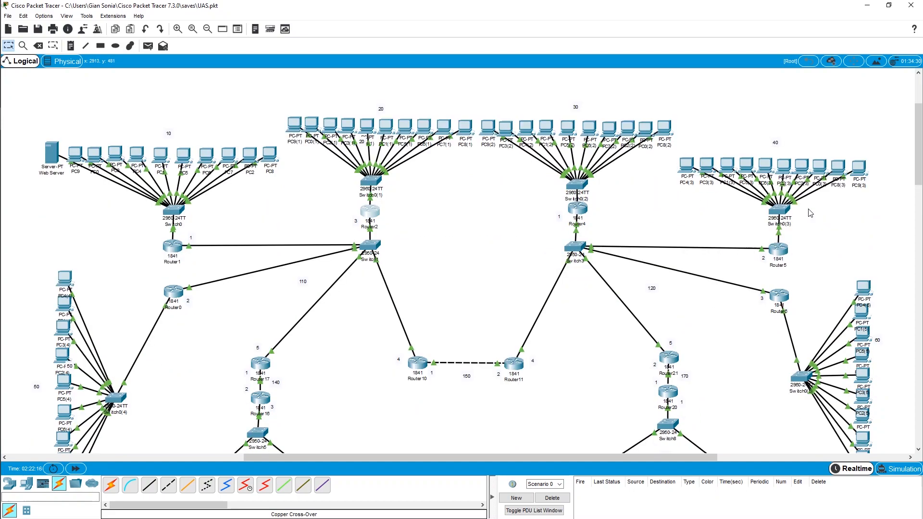
pyautogui.scroll(-5, 853, 251)
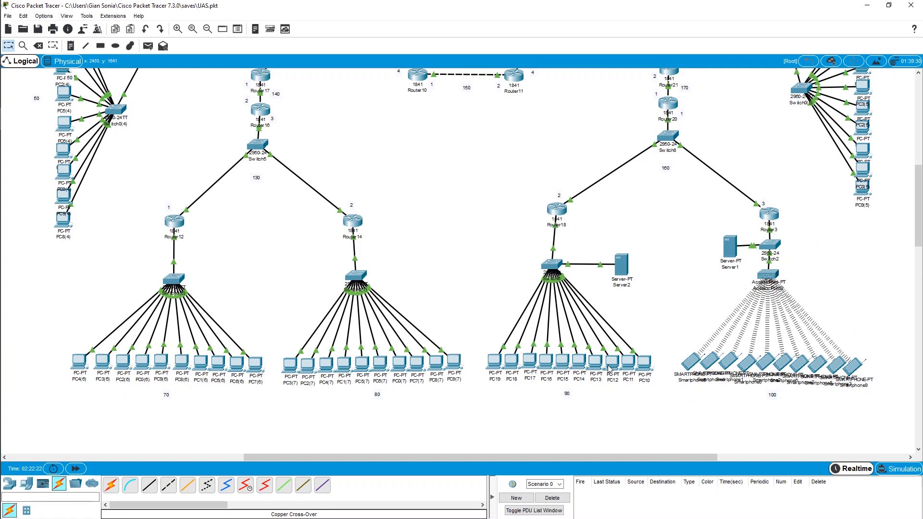
pyautogui.moveTo(610, 369)
pyautogui.click(627, 286)
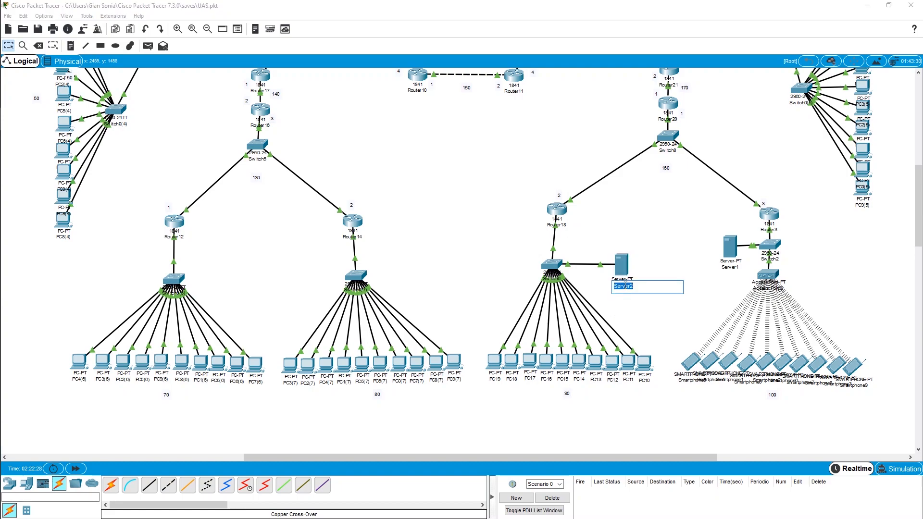
pyautogui.write('DHCP SERVER')
pyautogui.click(702, 249)
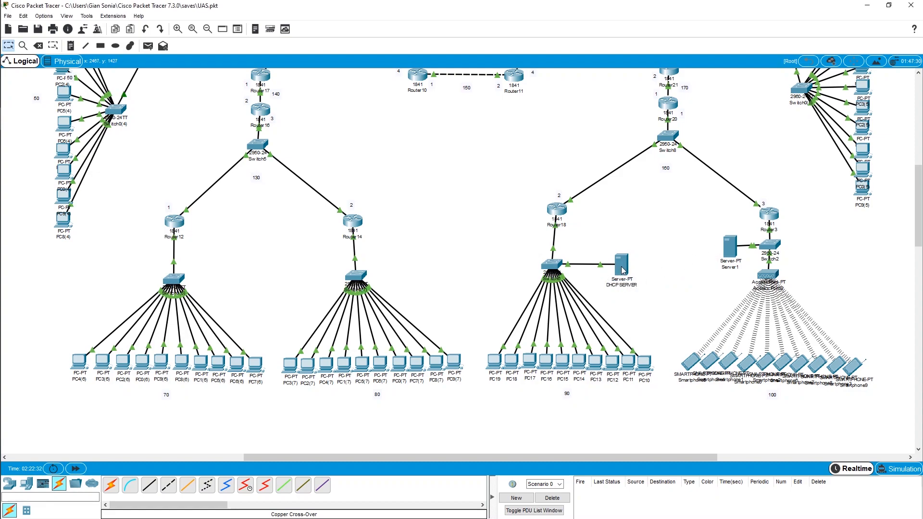
# Examine the default gateway in DHCP SERVER's IP configuration in network 90, and close its window.
pyautogui.moveTo(624, 269); pyautogui.dragTo(629, 271)
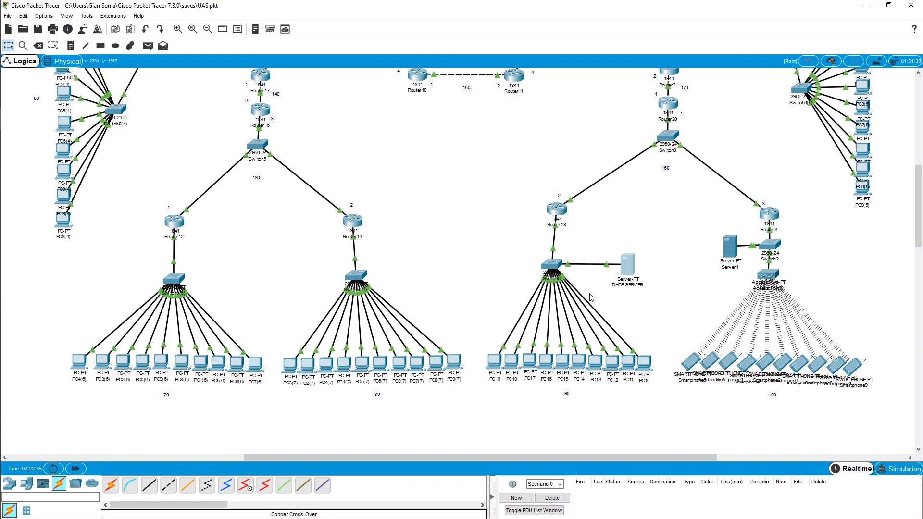
pyautogui.click(627, 268)
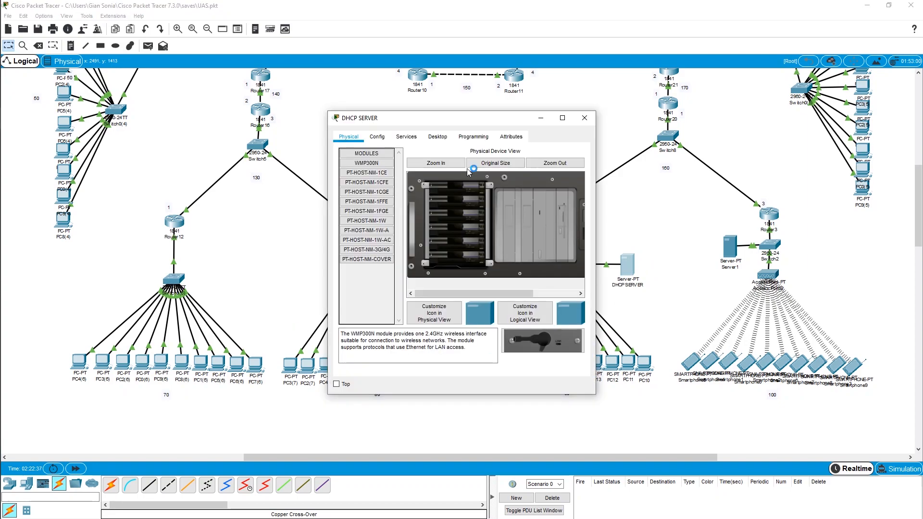
pyautogui.click(437, 138)
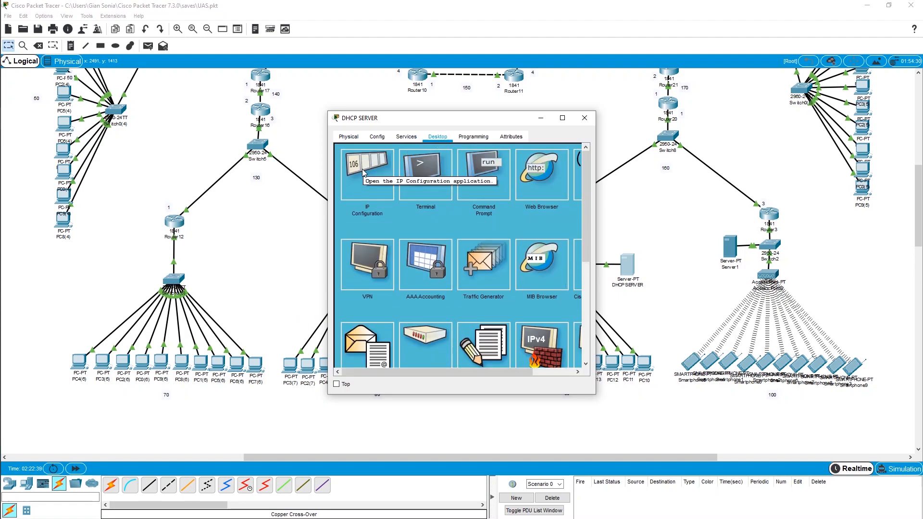
pyautogui.click(362, 168)
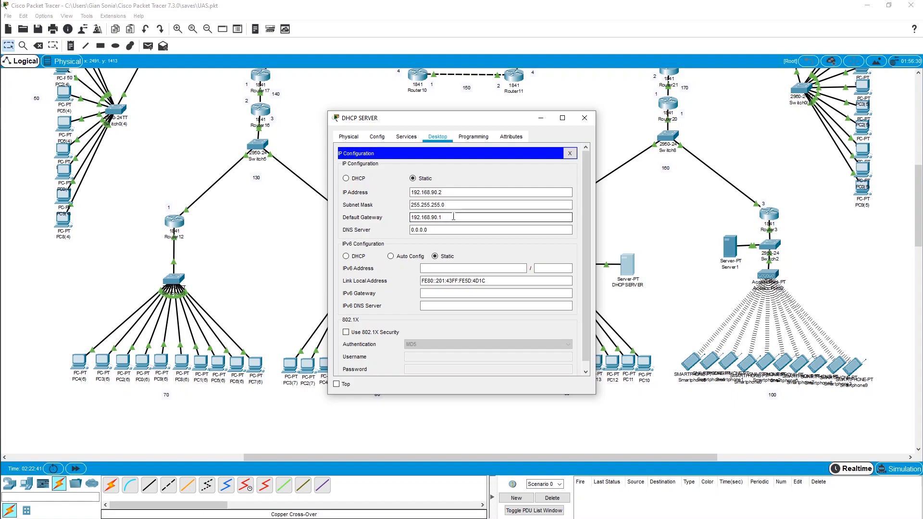
pyautogui.moveTo(453, 217); pyautogui.dragTo(411, 217)
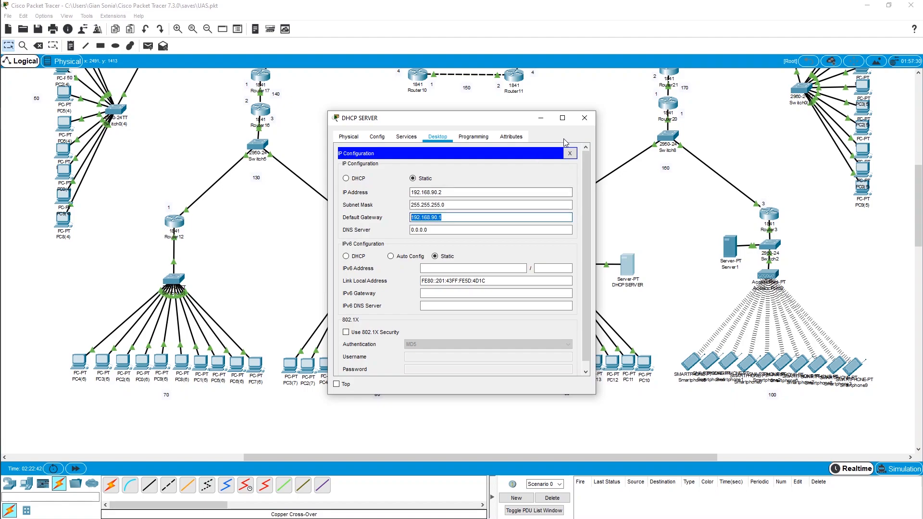
pyautogui.click(585, 118)
# Check the IP address of Router18's FastEthernet0/0 interface facing network 90, and close its window.
pyautogui.moveTo(557, 213); pyautogui.dragTo(554, 211)
pyautogui.click(554, 211)
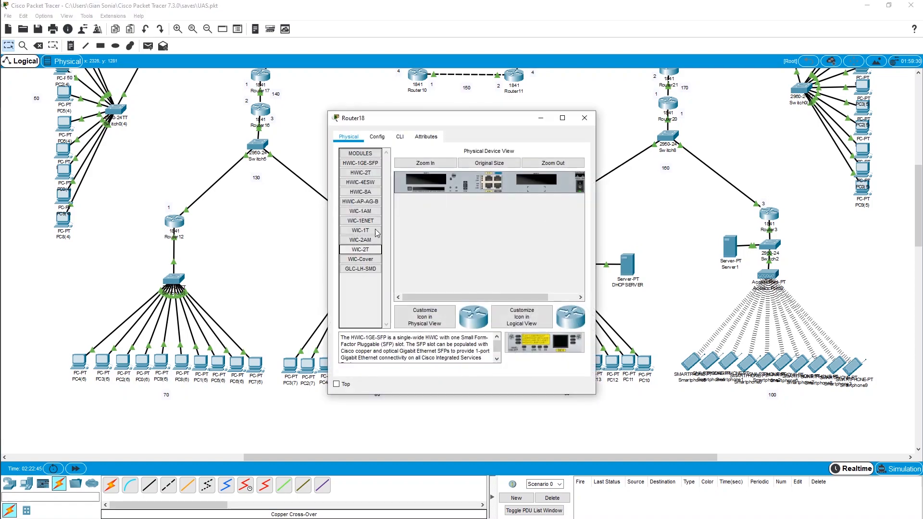
pyautogui.click(384, 139)
pyautogui.moveTo(380, 118); pyautogui.dragTo(700, 117)
pyautogui.click(689, 234)
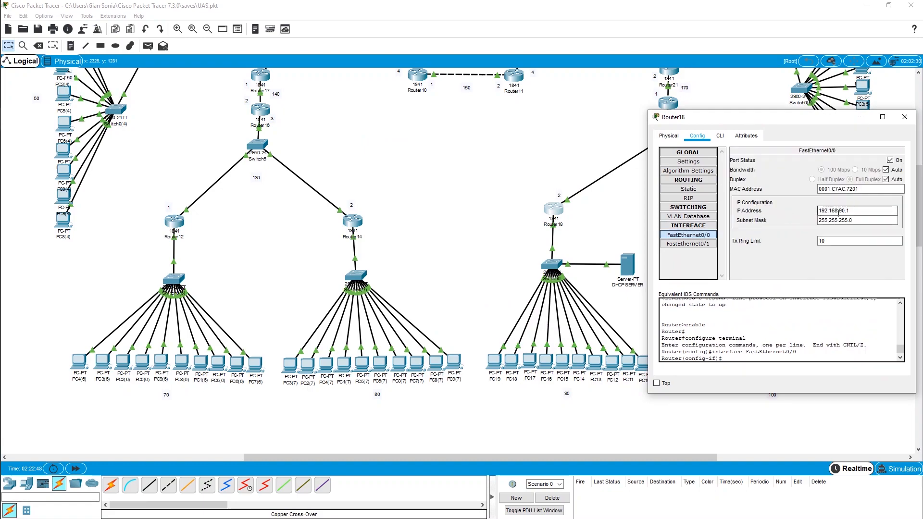
pyautogui.moveTo(835, 212); pyautogui.dragTo(843, 212)
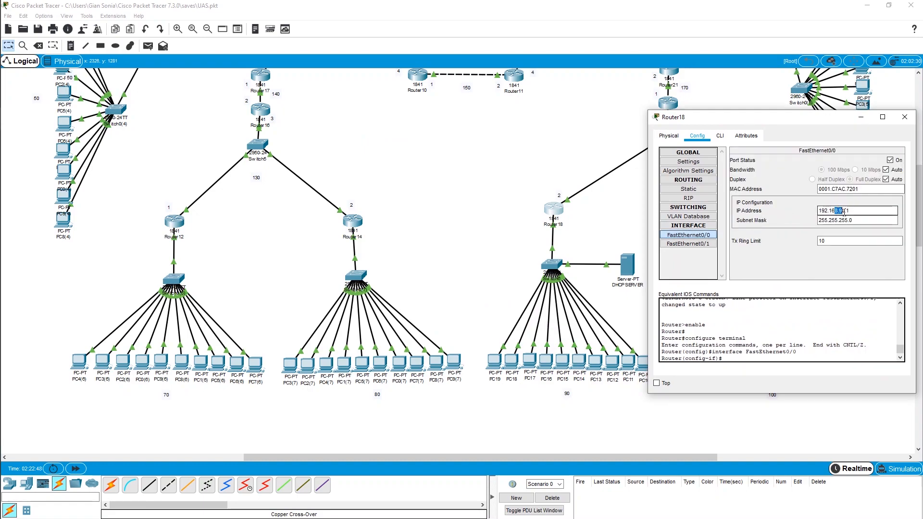
pyautogui.click(903, 117)
# Check the static IP address in DHCP SERVER's IP configuration with the window clear of network 90.
pyautogui.click(633, 272)
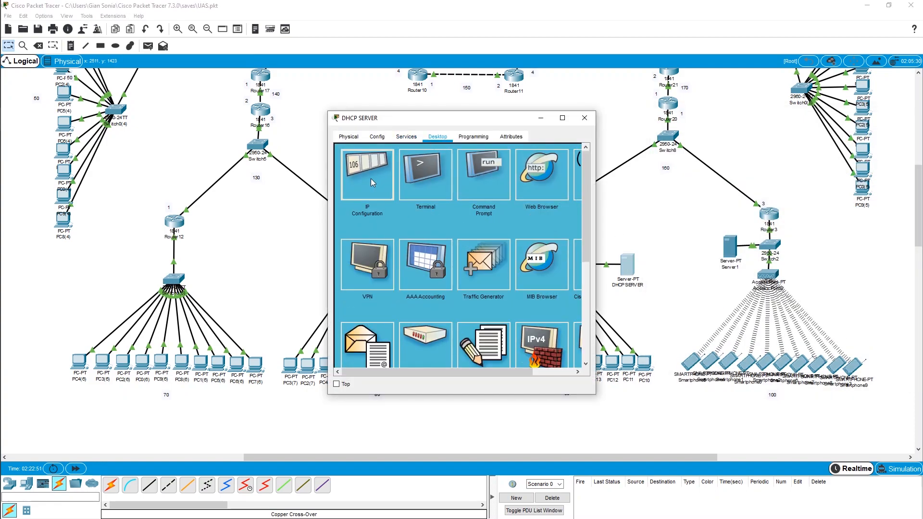
pyautogui.click(371, 178)
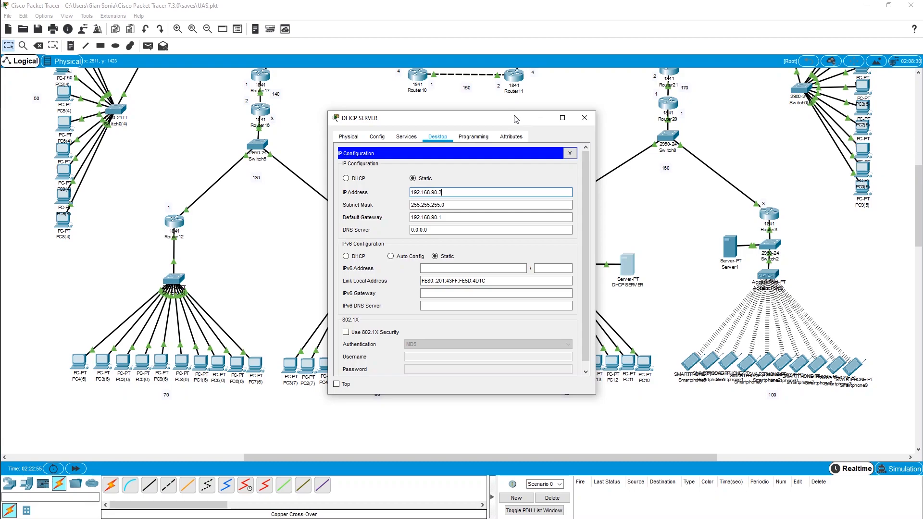
pyautogui.moveTo(515, 118); pyautogui.dragTo(329, 127)
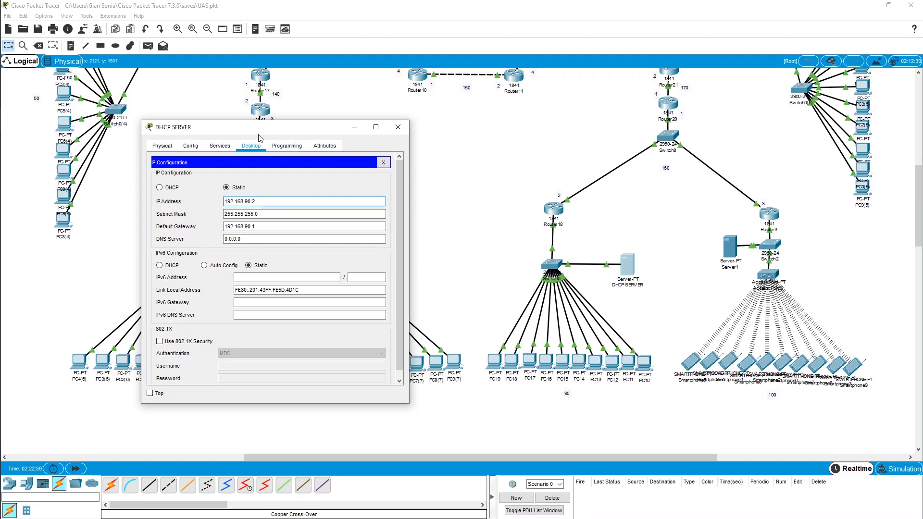
# Examine DHCP SERVER's DHCP service settings, focusing on the default gateway of serverPool.
pyautogui.click(219, 147)
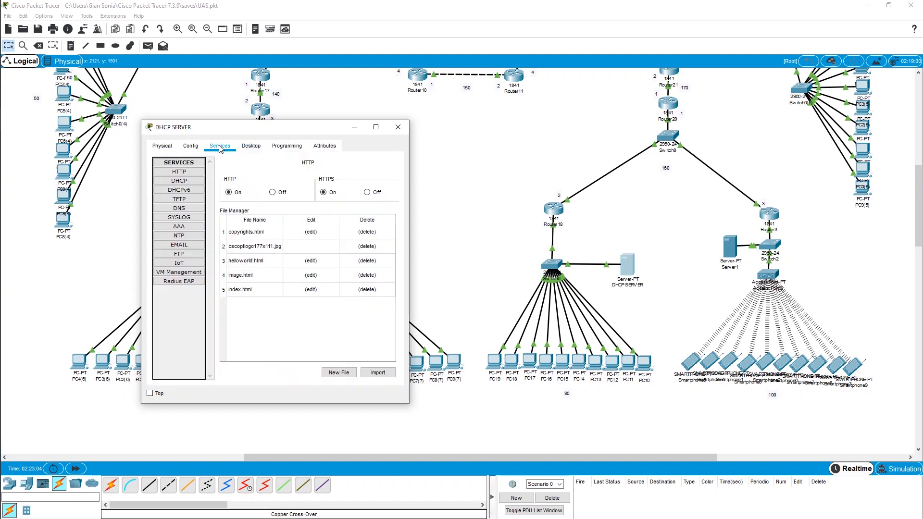
pyautogui.click(188, 183)
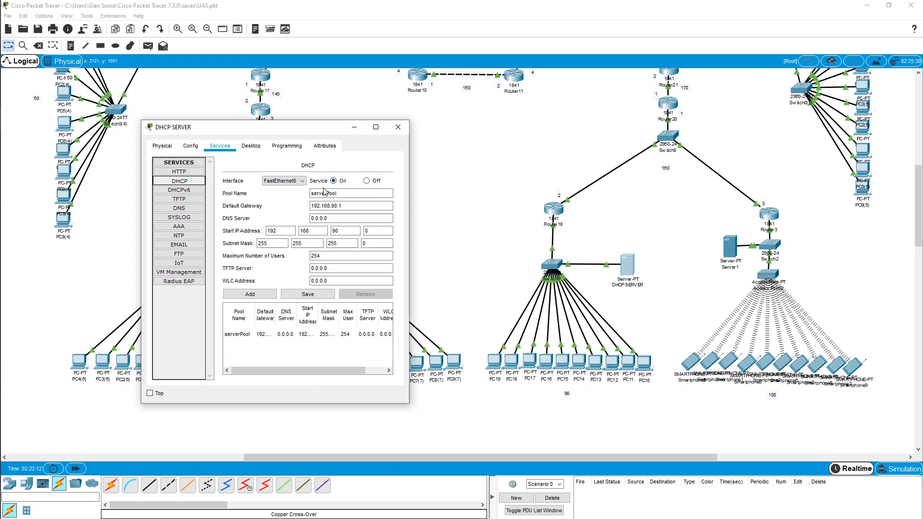
pyautogui.click(347, 205)
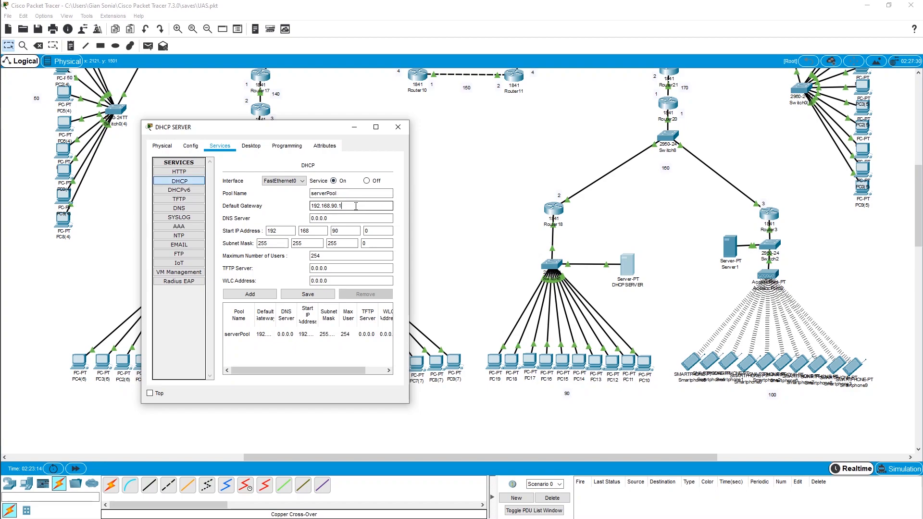
pyautogui.moveTo(323, 205); pyautogui.dragTo(308, 206)
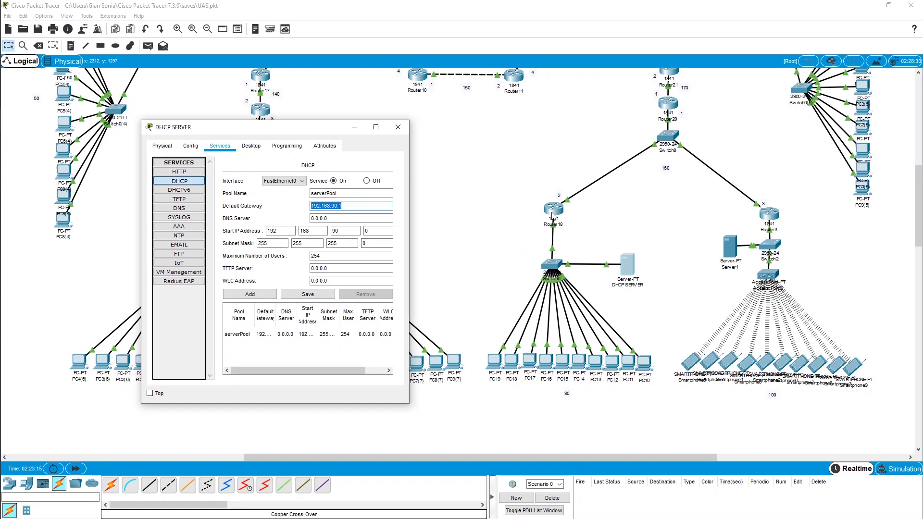
pyautogui.click(346, 206)
pyautogui.hotkey('shift', 'Left')
pyautogui.hotkey('shift', 'Left')
pyautogui.hotkey('shift', 'Left')
pyautogui.hotkey('shift', 'Left')
# Go through the subnet mask octets of serverPool, save the pool, and close the server's window.
pyautogui.click(281, 243)
pyautogui.press('Tab')
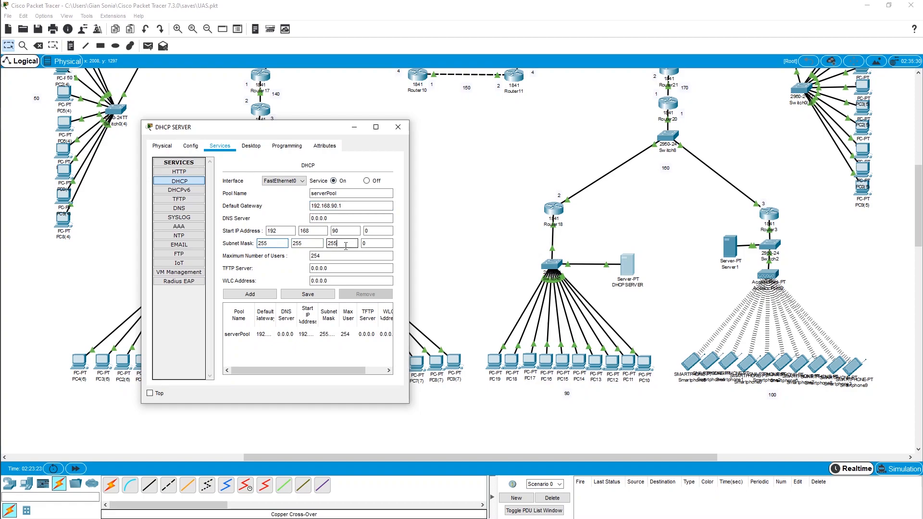
pyautogui.press('Tab')
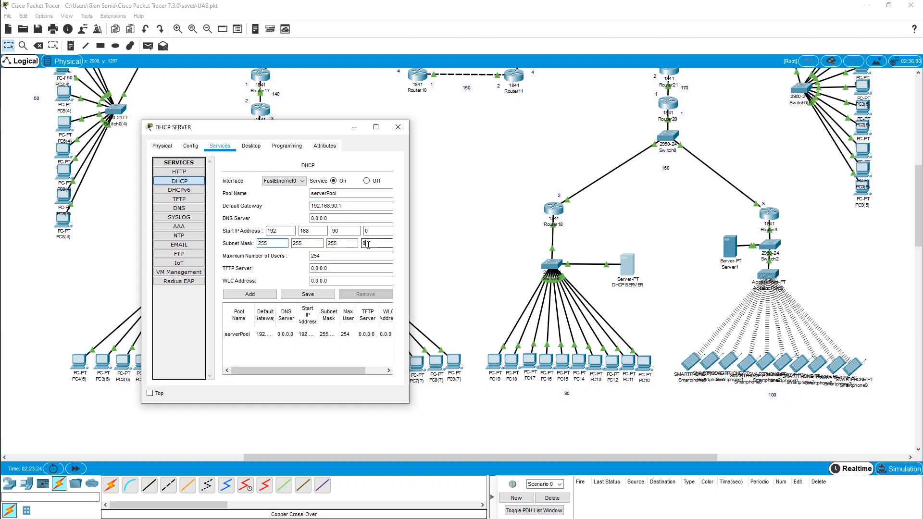
pyautogui.click(317, 295)
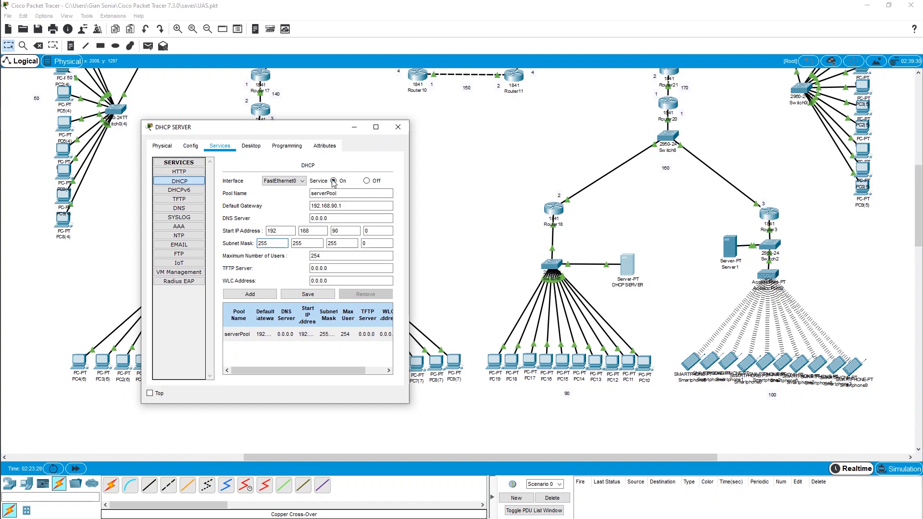
pyautogui.click(398, 127)
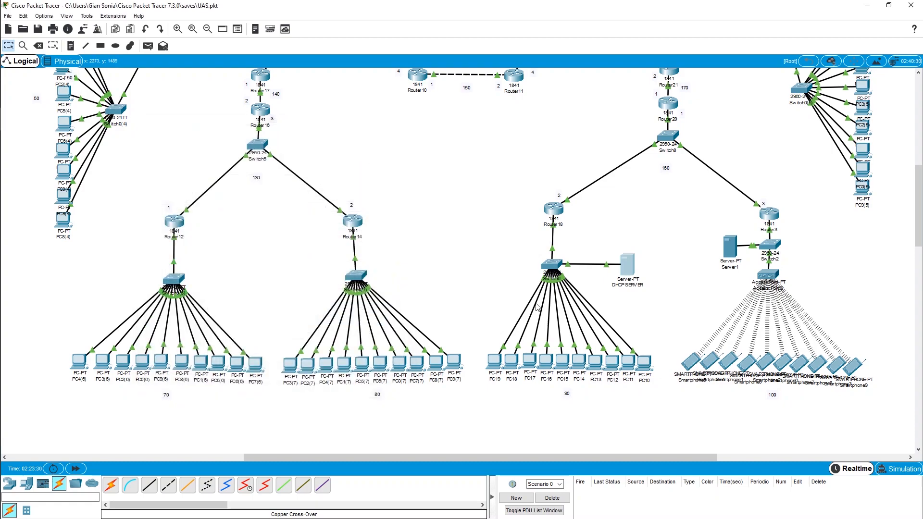
# Examine the IP configuration that PC10 in network 90 receives through DHCP.
pyautogui.click(645, 365)
pyautogui.moveTo(491, 126); pyautogui.dragTo(241, 126)
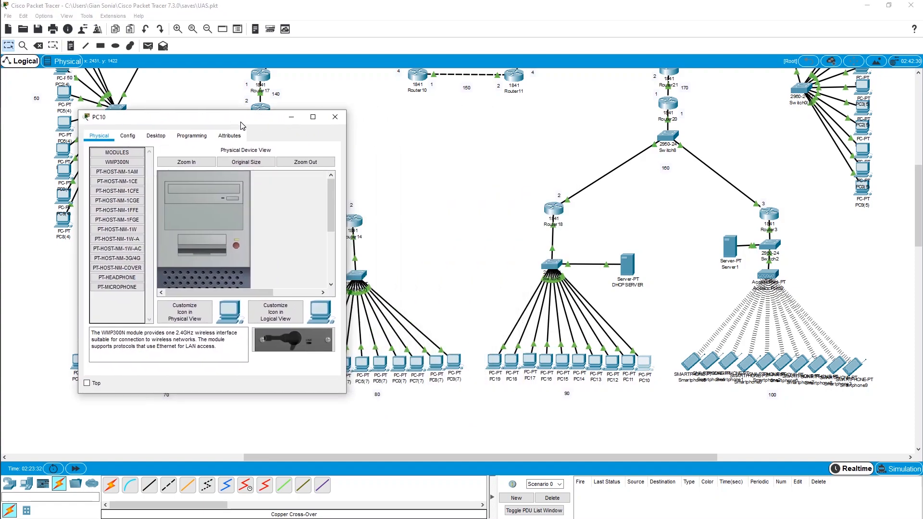
pyautogui.click(157, 136)
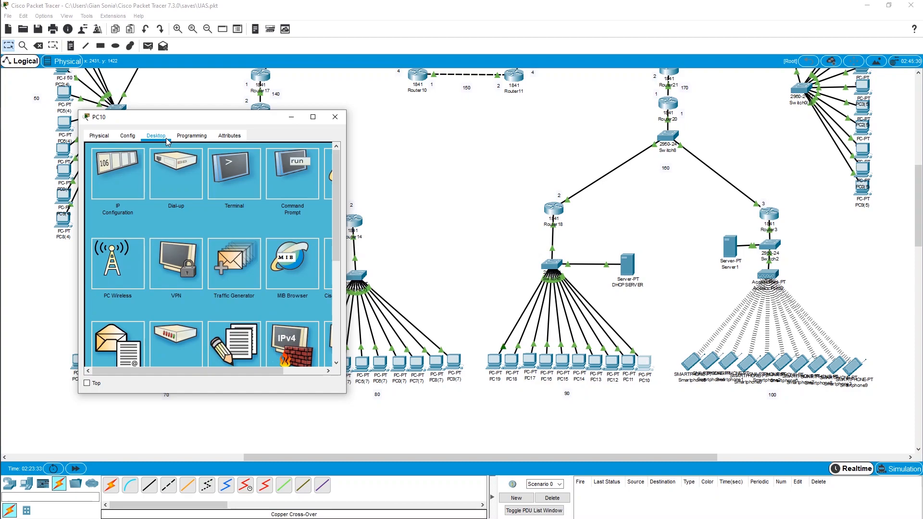
pyautogui.click(124, 168)
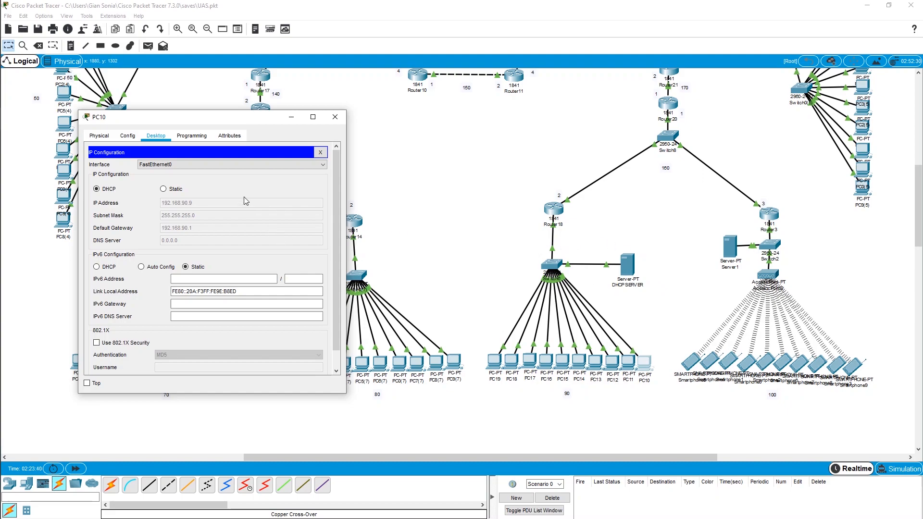
# Try to renew PC10's DHCP address by switching twice between Static and DHCP, and close its window.
pyautogui.click(163, 190)
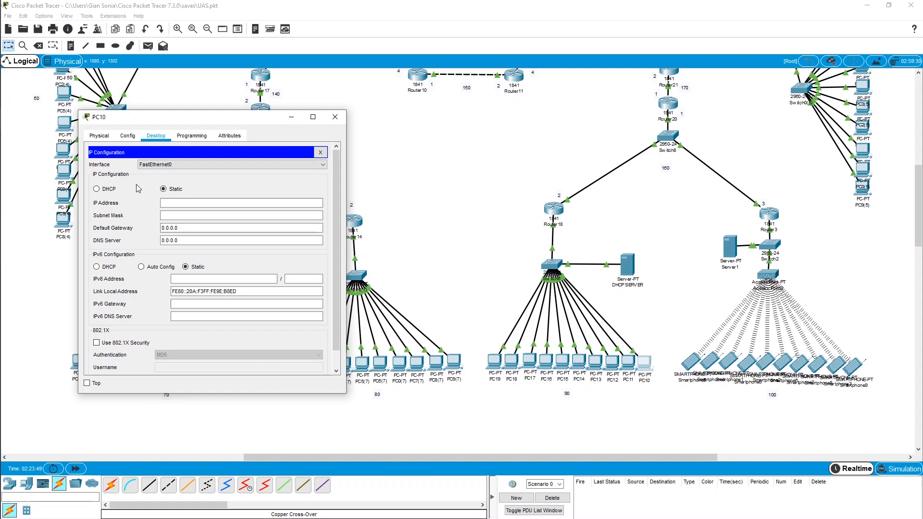
pyautogui.click(96, 190)
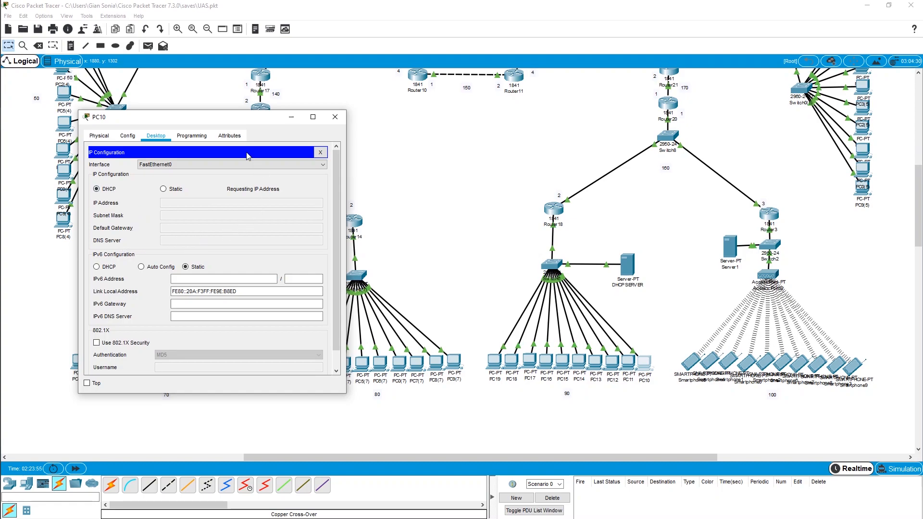
pyautogui.moveTo(256, 127); pyautogui.dragTo(328, 127)
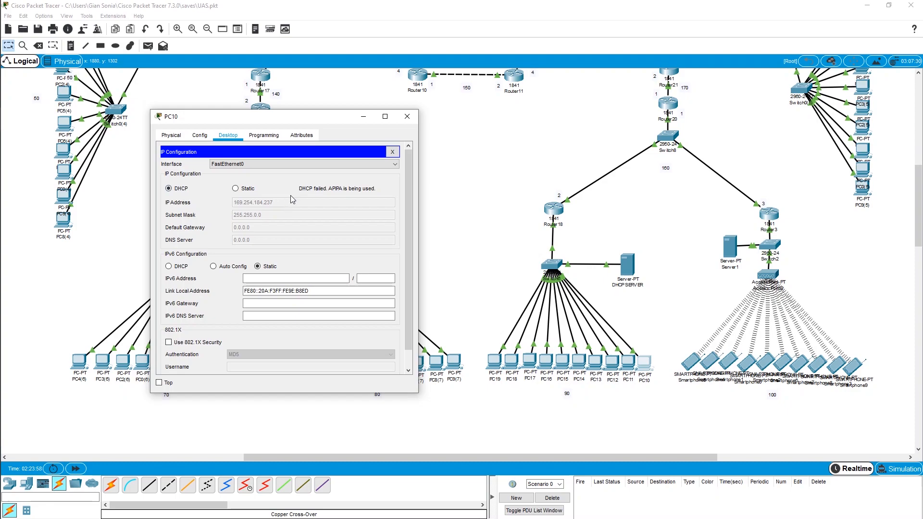
pyautogui.click(236, 189)
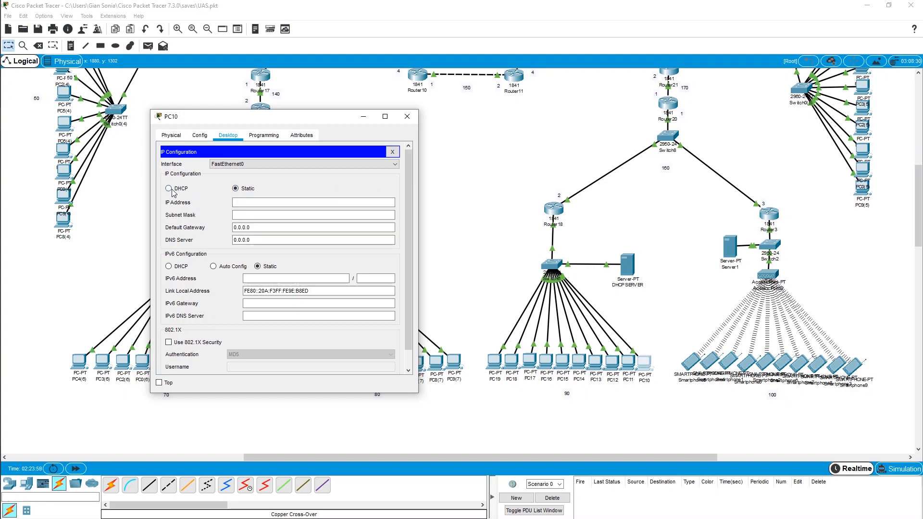
pyautogui.click(168, 190)
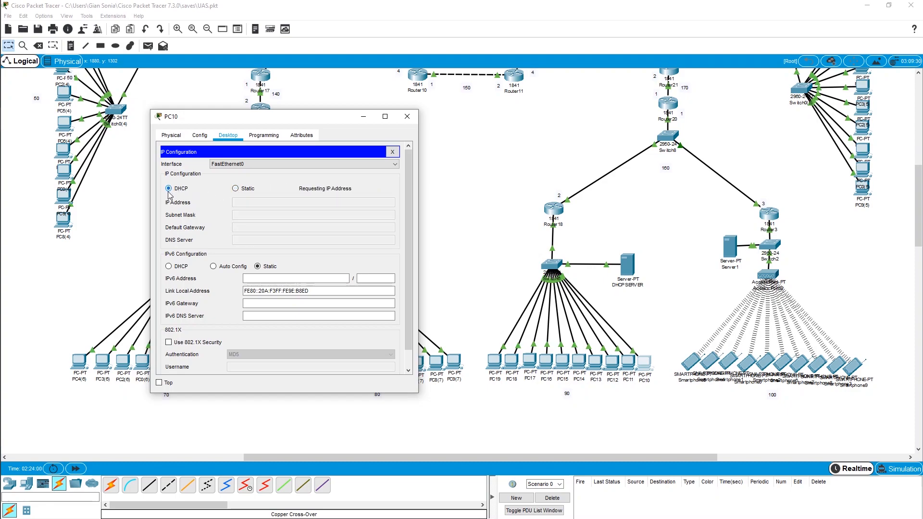
pyautogui.moveTo(313, 121); pyautogui.dragTo(206, 122)
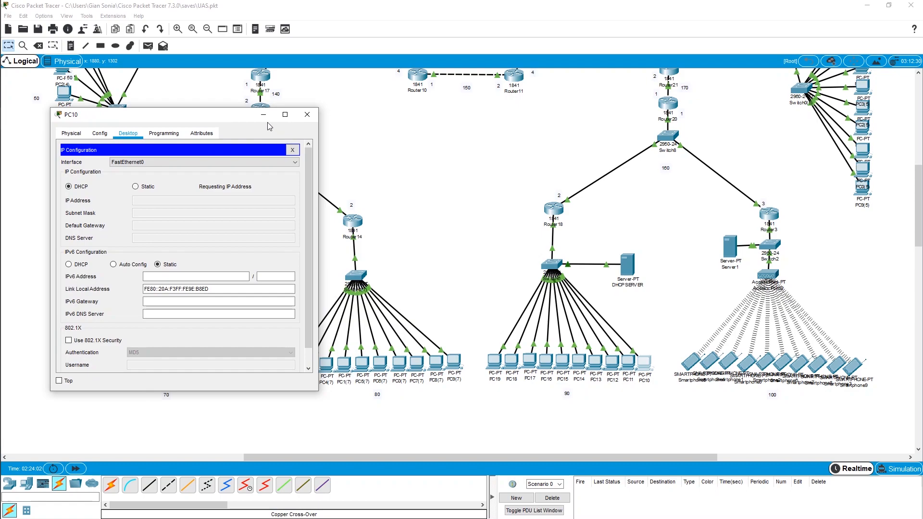
pyautogui.click(307, 114)
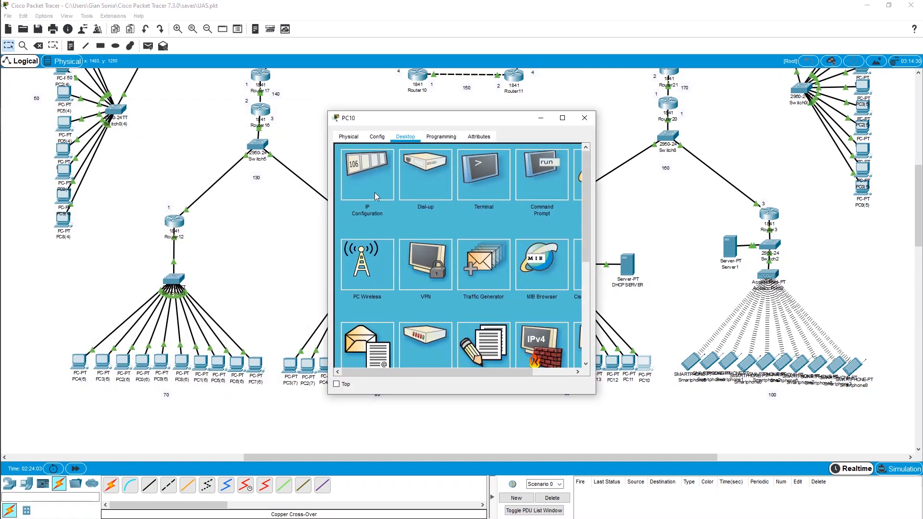
# Reopen PC10's IP configuration, request a new address by switching to Static and back to DHCP, and close its window.
pyautogui.click(376, 194)
pyautogui.click(414, 190)
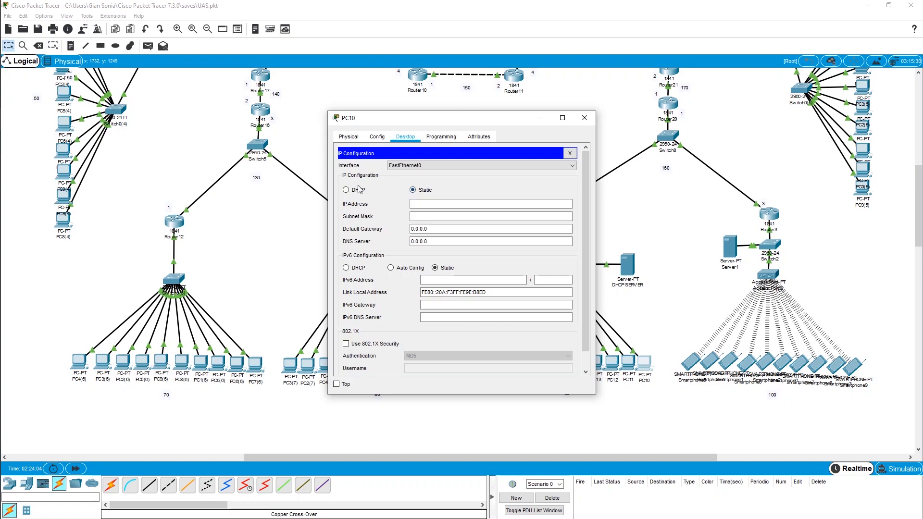
pyautogui.click(359, 191)
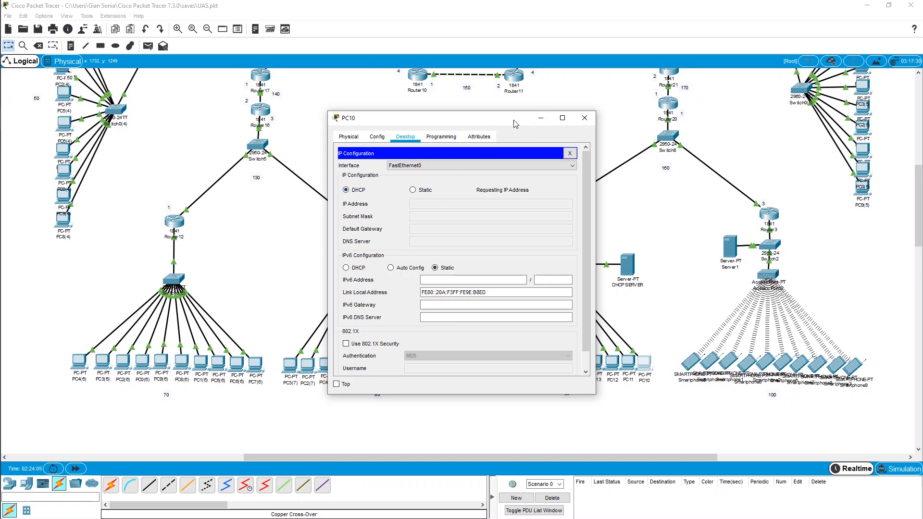
pyautogui.moveTo(514, 124); pyautogui.dragTo(255, 126)
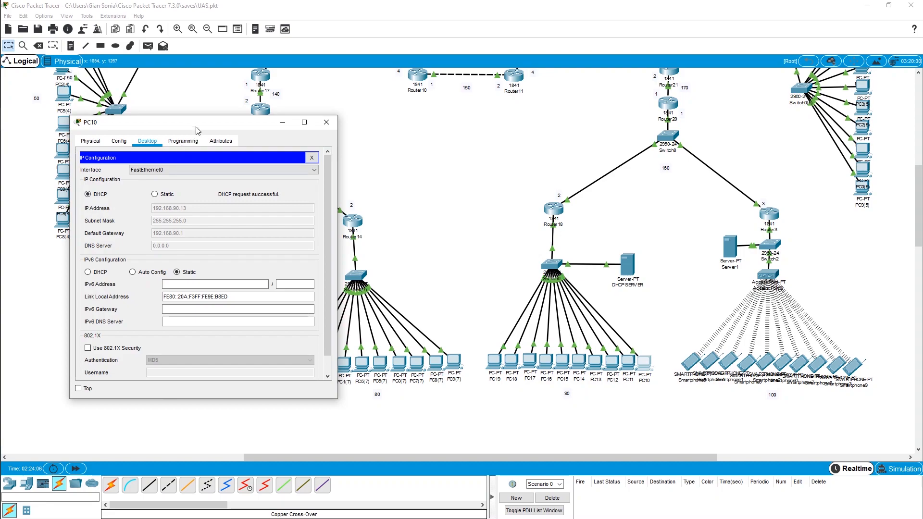
pyautogui.moveTo(196, 130); pyautogui.dragTo(378, 138)
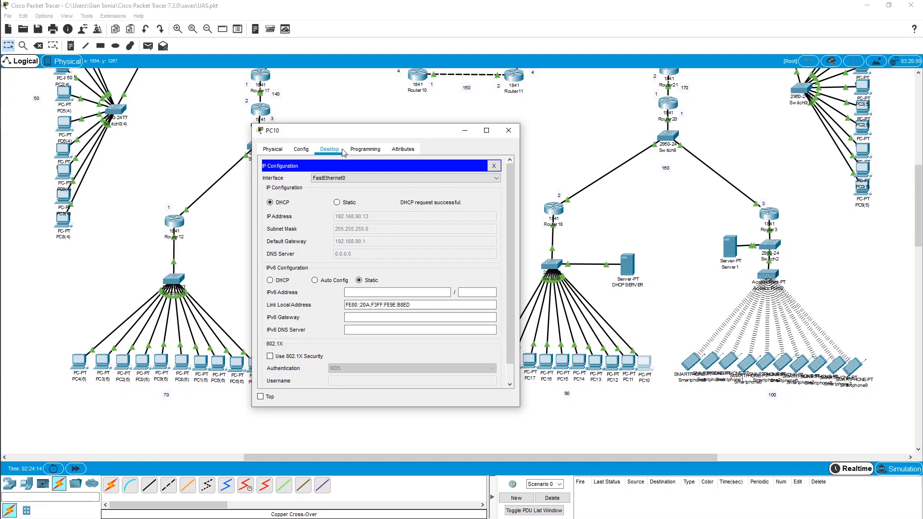
pyautogui.moveTo(425, 136); pyautogui.dragTo(320, 147)
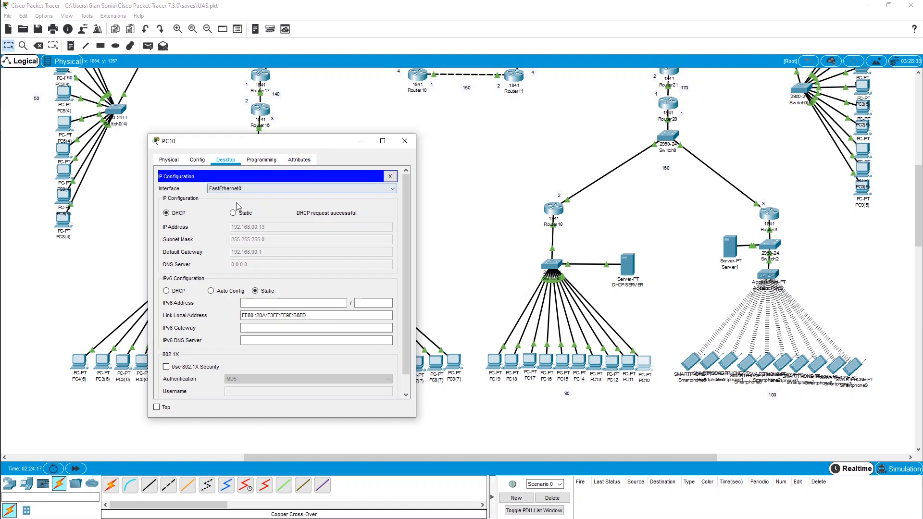
pyautogui.click(405, 141)
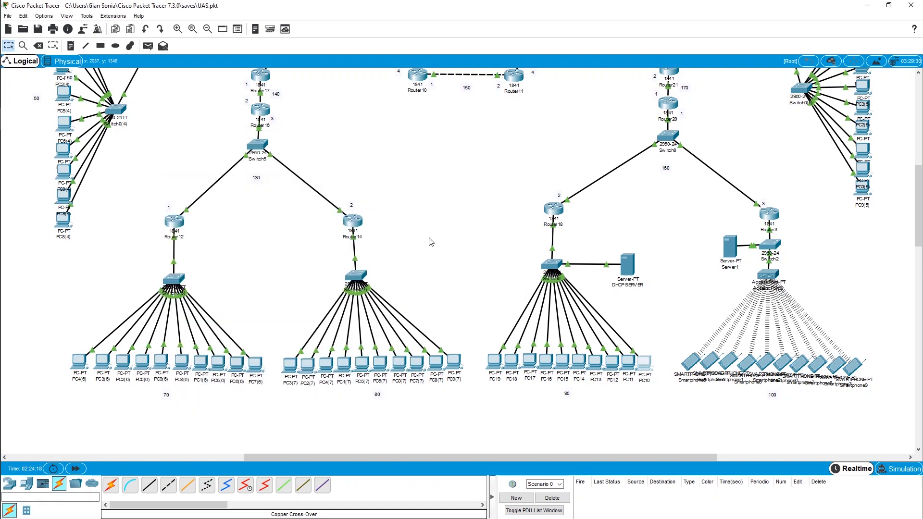
# Test connectivity inside network 10 by sending simple PDUs from PC9 to PC0 and from PC9 to PC8.
pyautogui.scroll(3, 433, 242)
pyautogui.scroll(3, 432, 241)
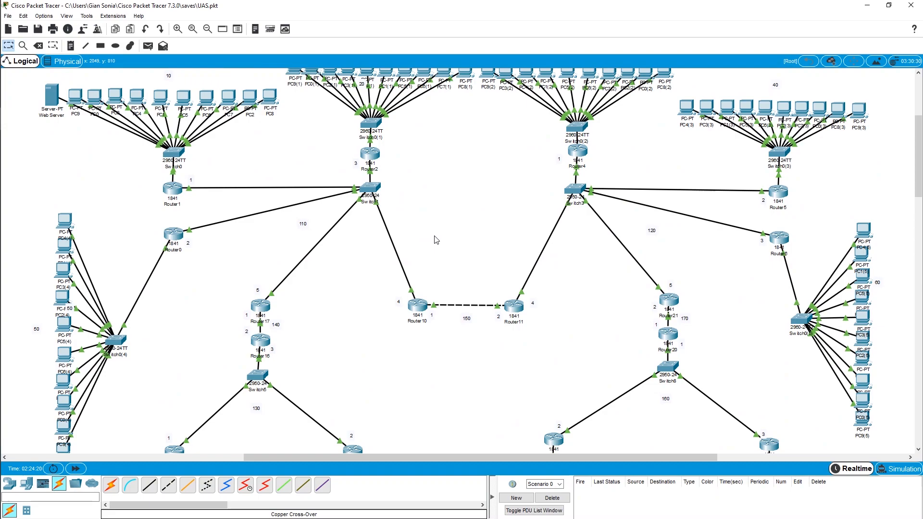
pyautogui.scroll(3, 436, 239)
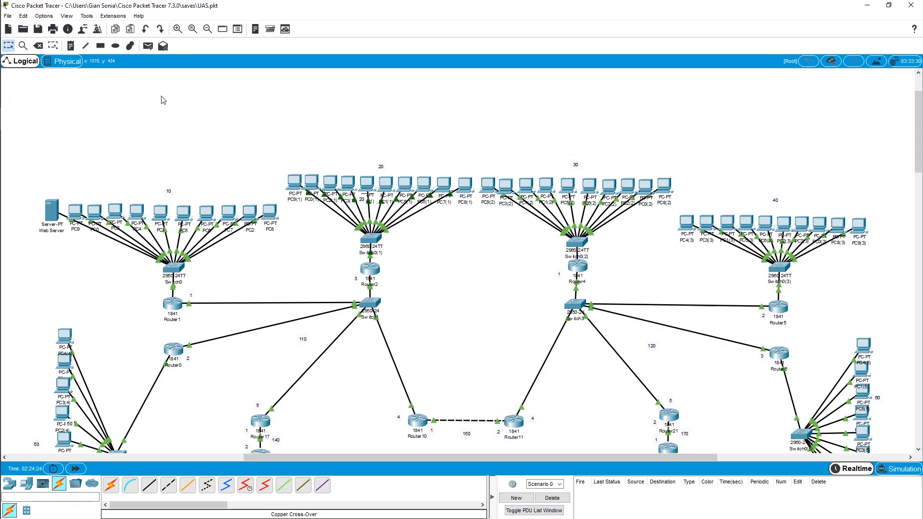
pyautogui.click(148, 48)
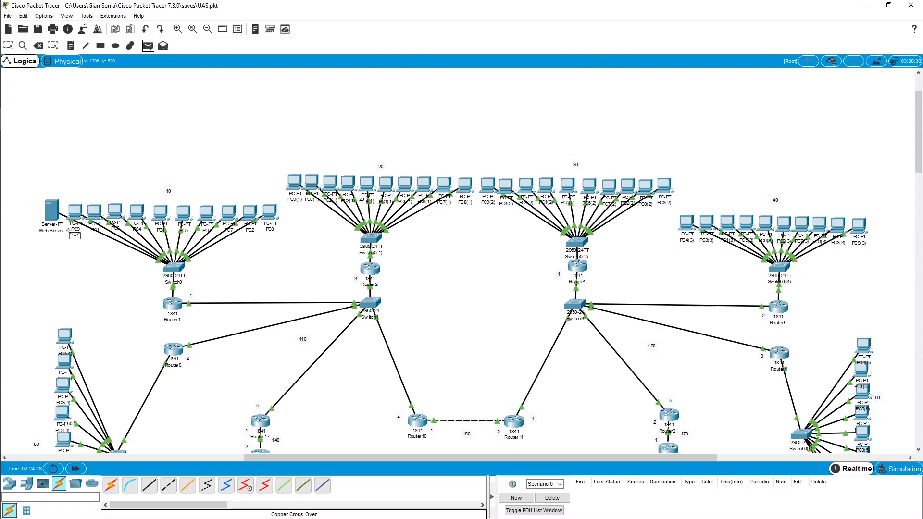
pyautogui.click(75, 212)
pyautogui.click(96, 214)
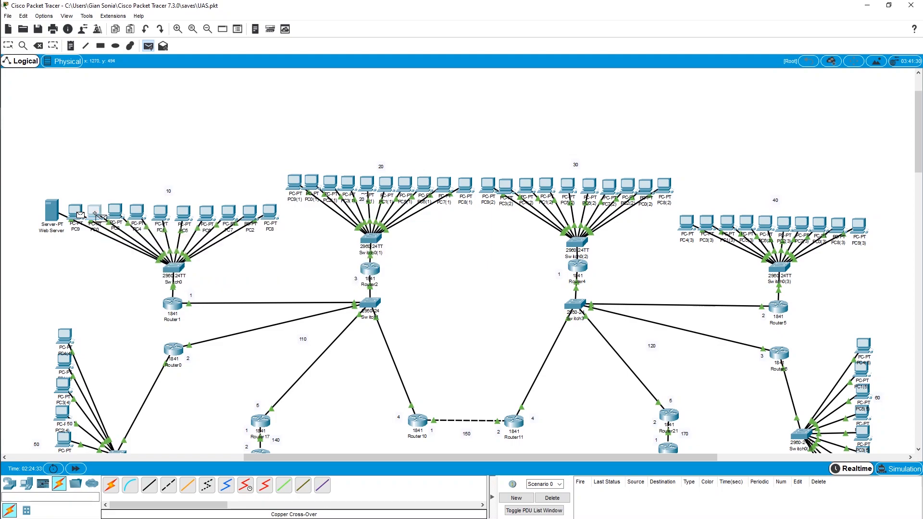
pyautogui.click(148, 45)
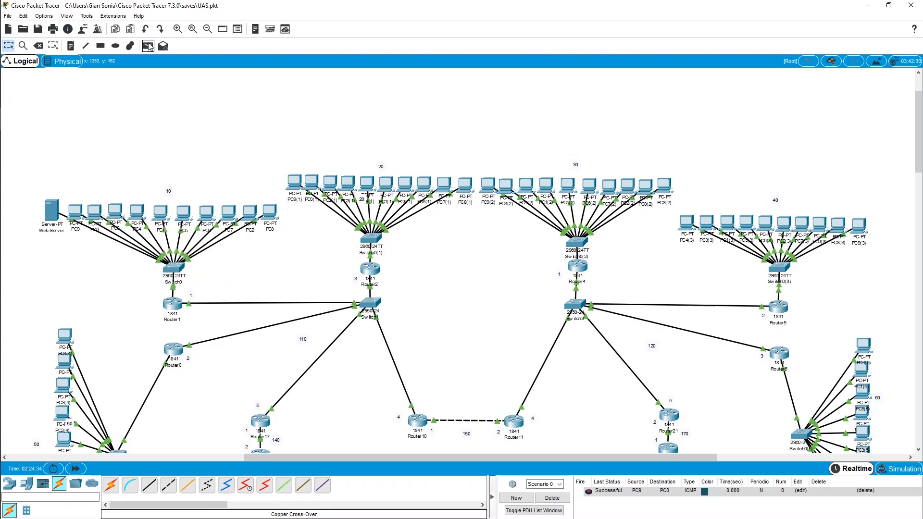
pyautogui.click(269, 220)
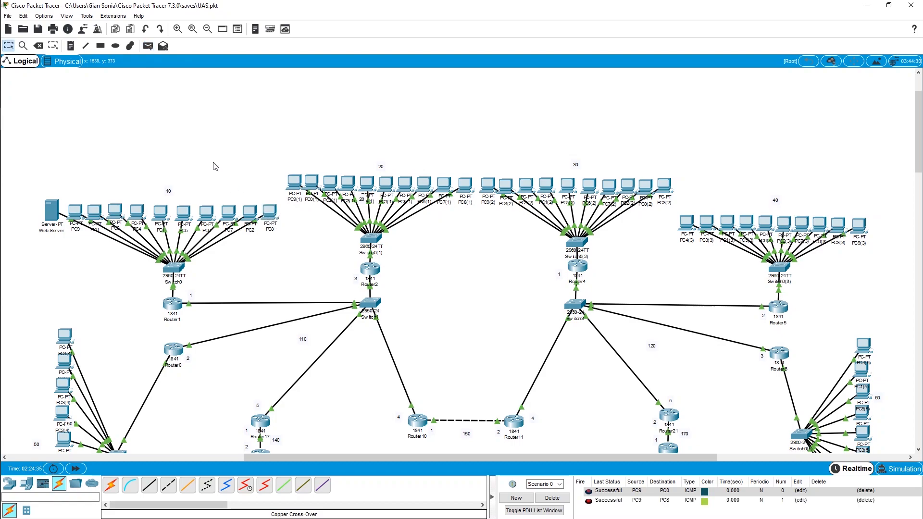
# Send simple PDUs from PC9(1) to PC8(1) in network 20 and PC4(3) to PC9(3) in network 40, then delete the scenario.
pyautogui.click(148, 45)
pyautogui.click(294, 182)
pyautogui.click(466, 185)
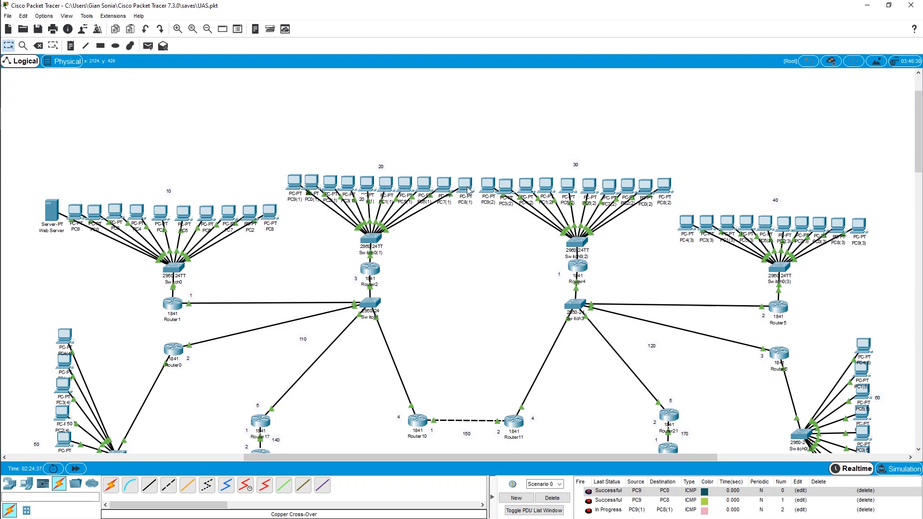
pyautogui.click(148, 46)
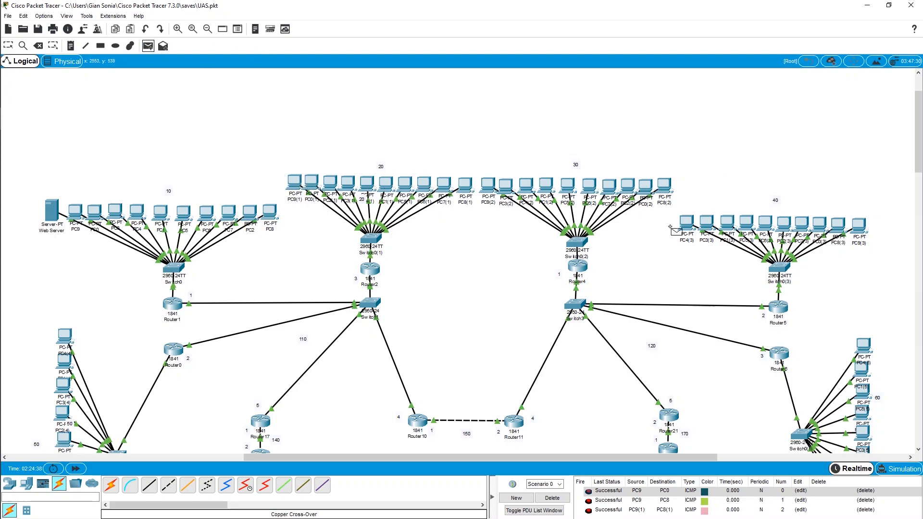
pyautogui.click(685, 224)
pyautogui.click(858, 225)
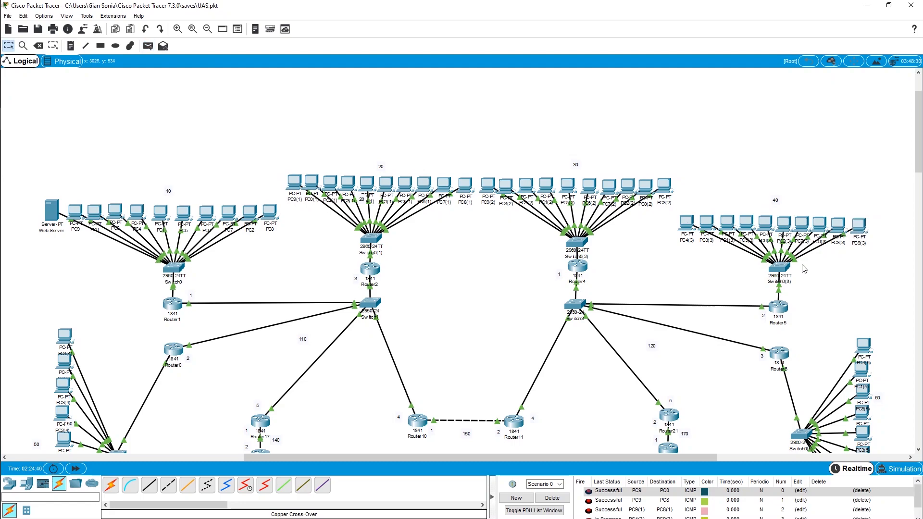
pyautogui.click(552, 498)
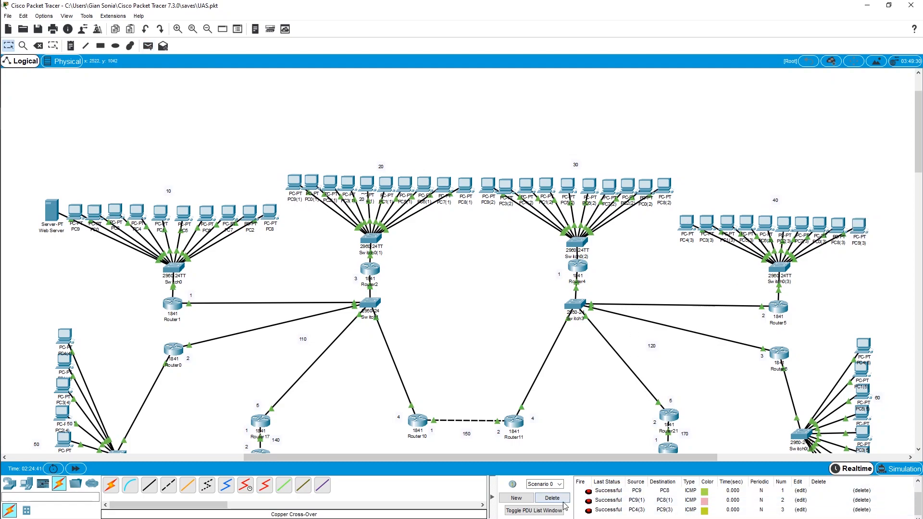
# Send simple PDUs from PC4(4) to PC3(4) in network 50 and from PC4(6) to PC3(6) in network 70.
pyautogui.scroll(-3, 271, 183)
pyautogui.click(148, 46)
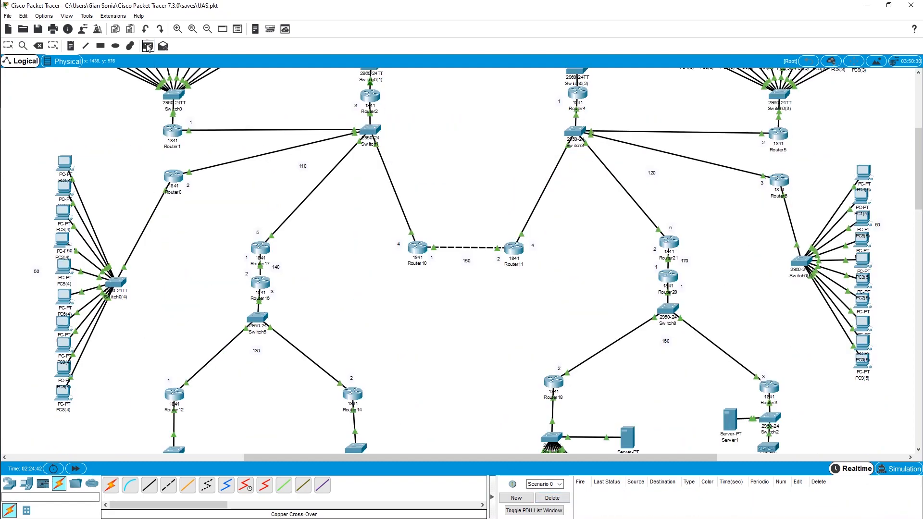
pyautogui.click(65, 164)
pyautogui.click(67, 216)
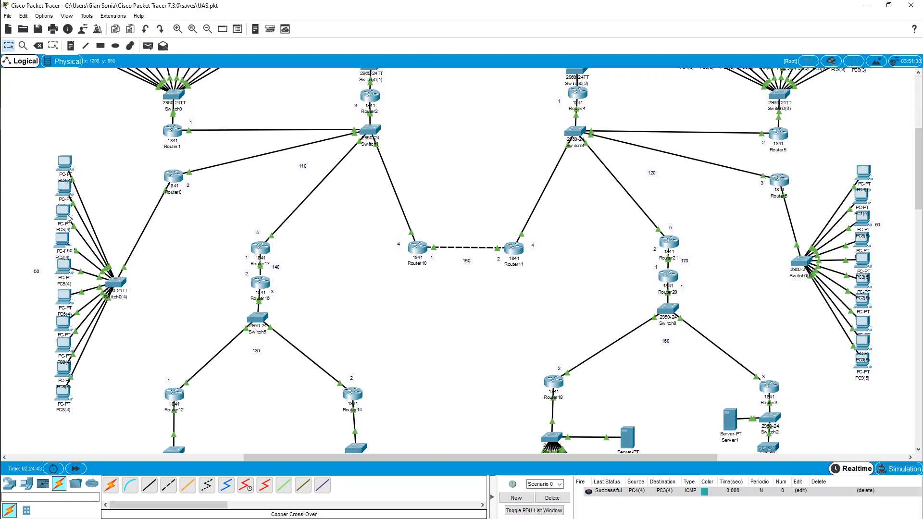
pyautogui.click(148, 46)
pyautogui.scroll(-3, 391, 232)
pyautogui.click(79, 364)
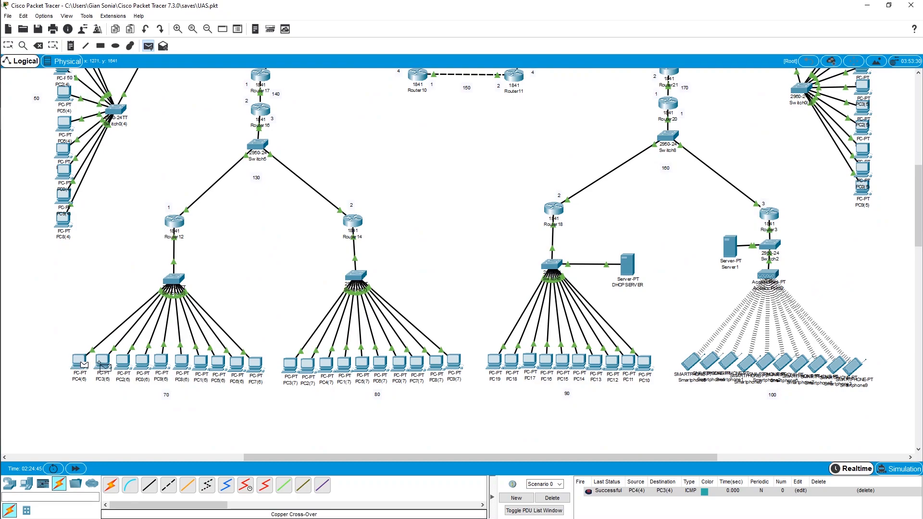
pyautogui.click(105, 367)
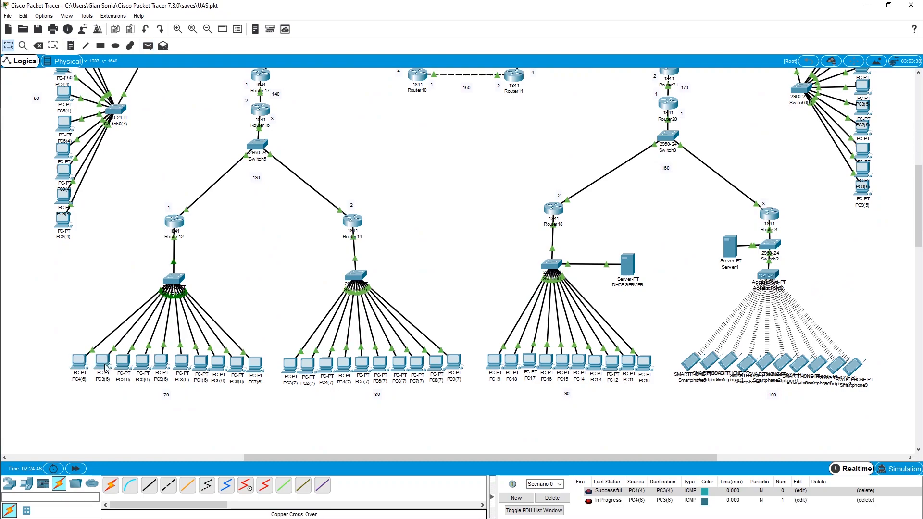
# Send a simple PDU from PC19 to PC10 in network 90, and delete the scenario to clear the PDU list.
pyautogui.click(148, 45)
pyautogui.click(495, 365)
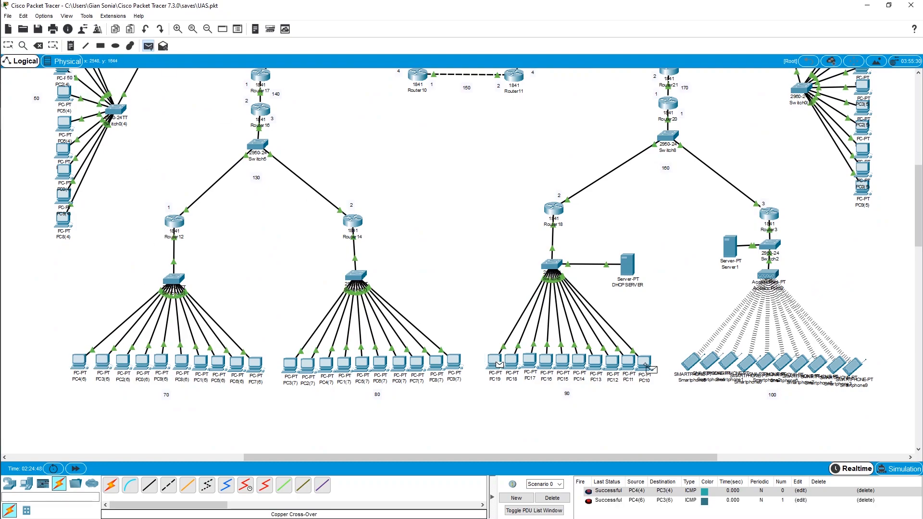
pyautogui.click(646, 366)
pyautogui.click(551, 498)
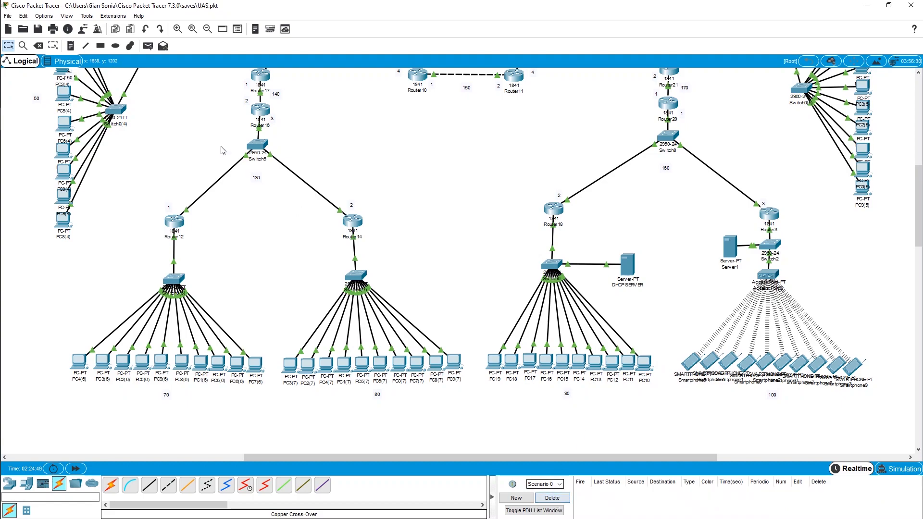
# Send a simple PDU between two neighbouring smartphones in network 100, and clear the PDU list by deleting the scenario.
pyautogui.click(148, 45)
pyautogui.click(799, 363)
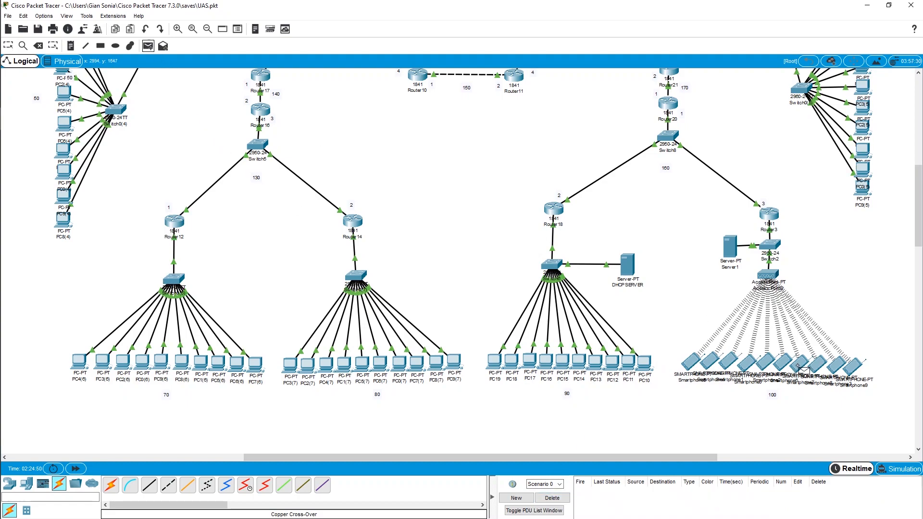
pyautogui.click(823, 370)
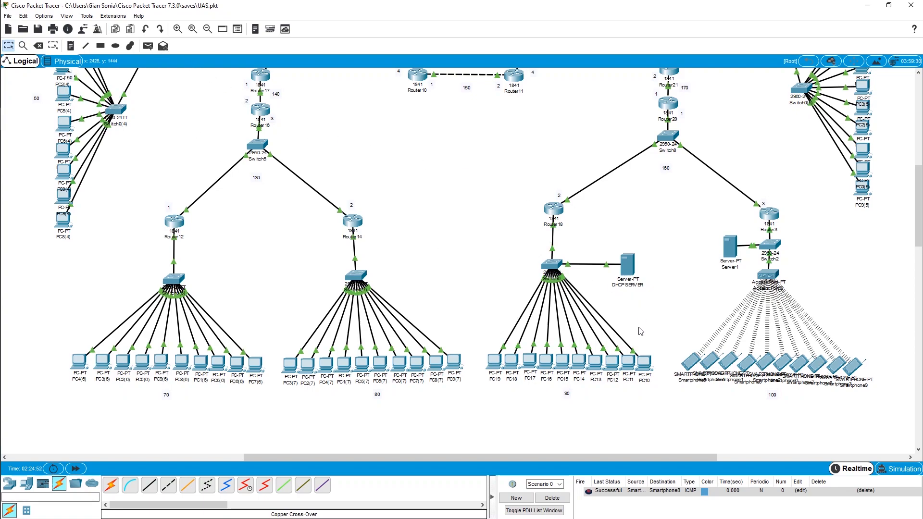
pyautogui.click(552, 498)
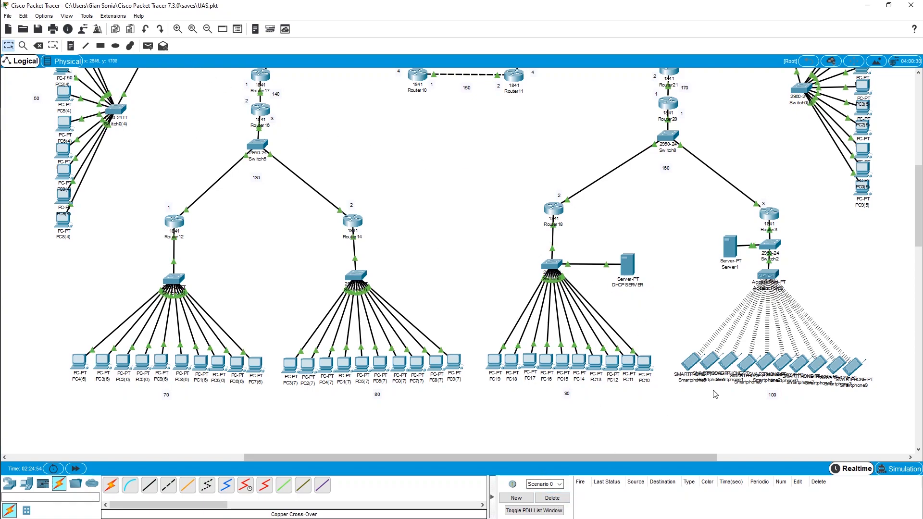
# Test routing between networks with a simple PDU from PC9 in network 10 to PC9(2) in network 30, and clear the result.
pyautogui.scroll(6, 715, 394)
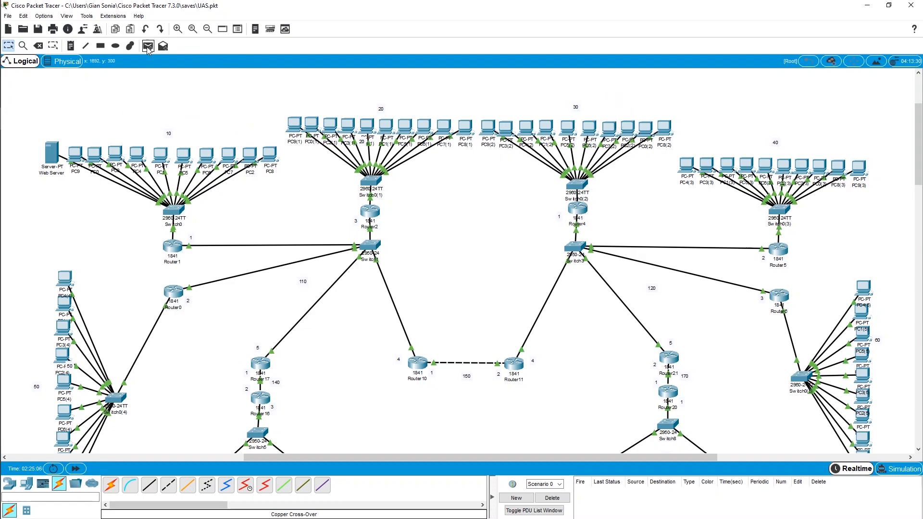
pyautogui.press('p')
pyautogui.click(75, 154)
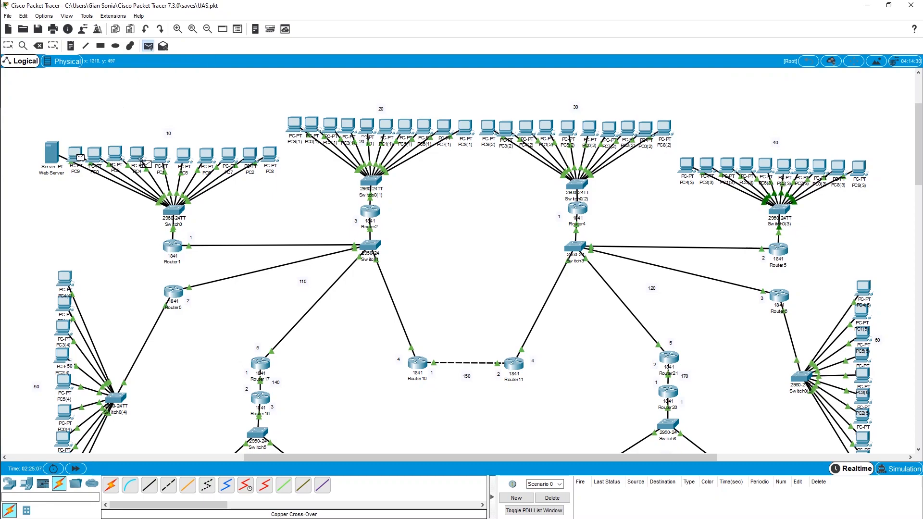
pyautogui.click(489, 127)
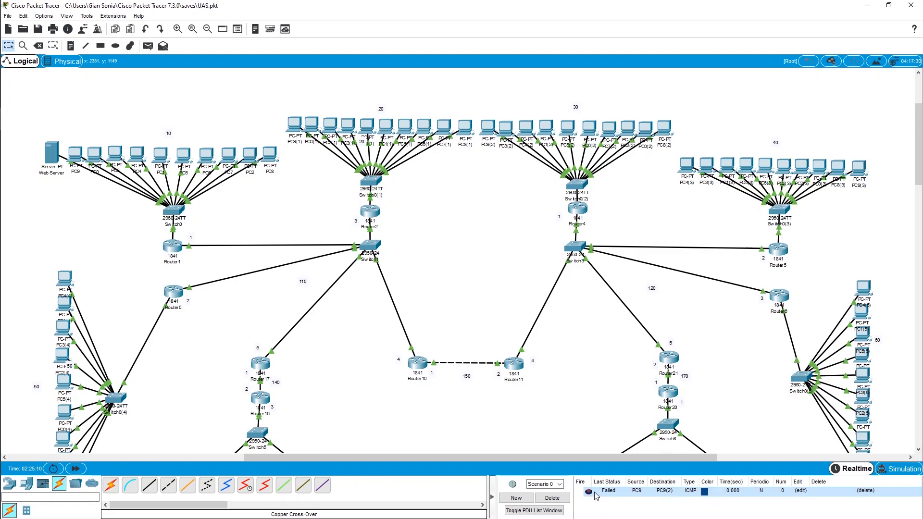
pyautogui.click(552, 498)
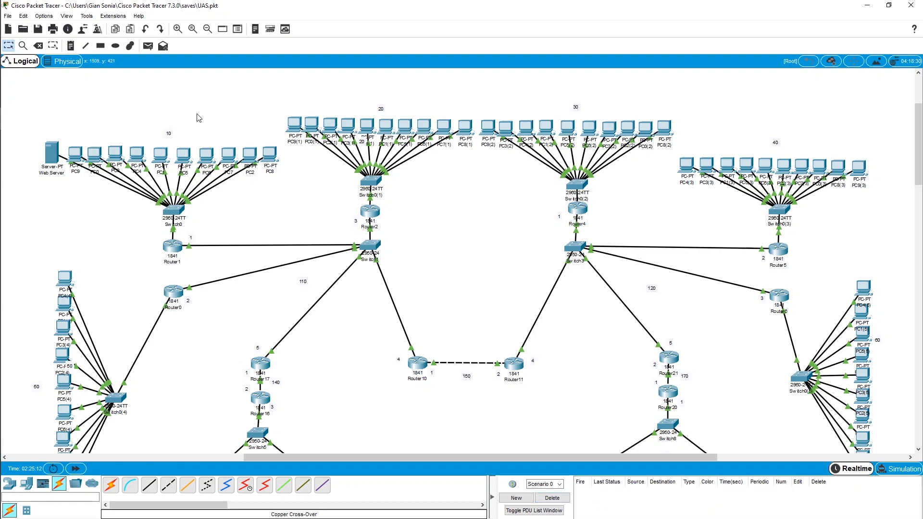
# Send a simple PDU from PC9 in network 10 to PC4(2) in network 30.
pyautogui.click(147, 48)
pyautogui.click(75, 155)
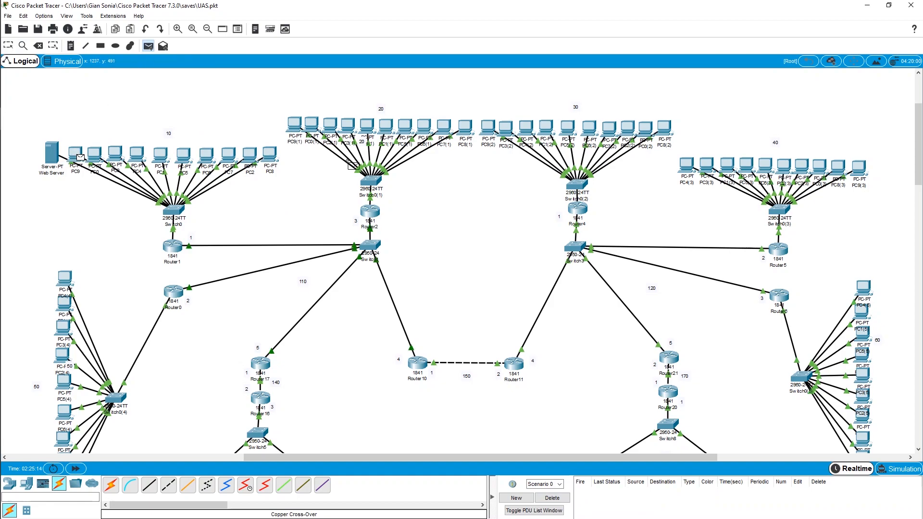
pyautogui.click(527, 129)
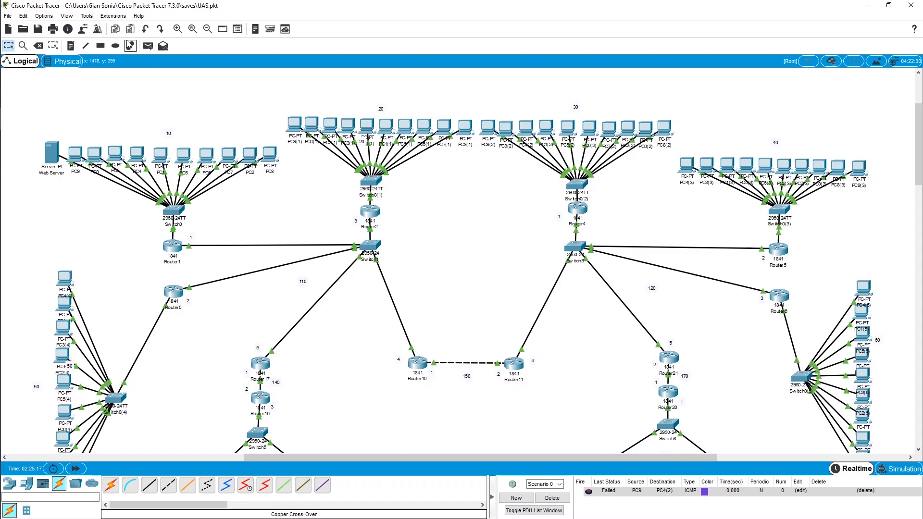
# Send a simple PDU from PC9 to PC9(2) in network 30 twice, and delete the scenario to clear the PDU list.
pyautogui.click(149, 46)
pyautogui.click(76, 155)
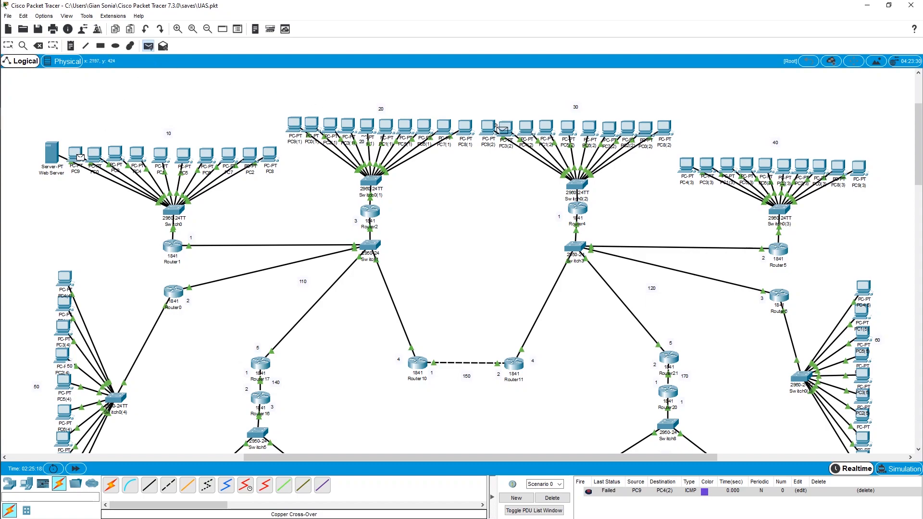
pyautogui.click(489, 127)
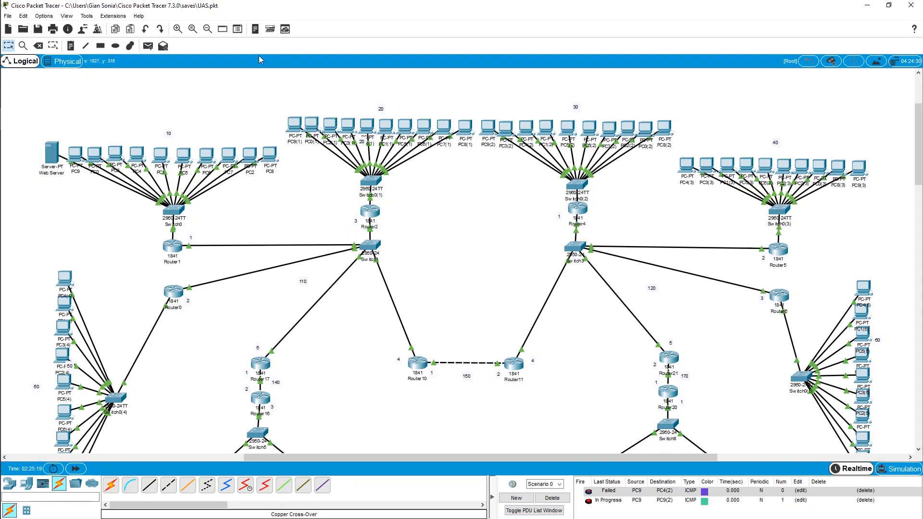
pyautogui.click(148, 46)
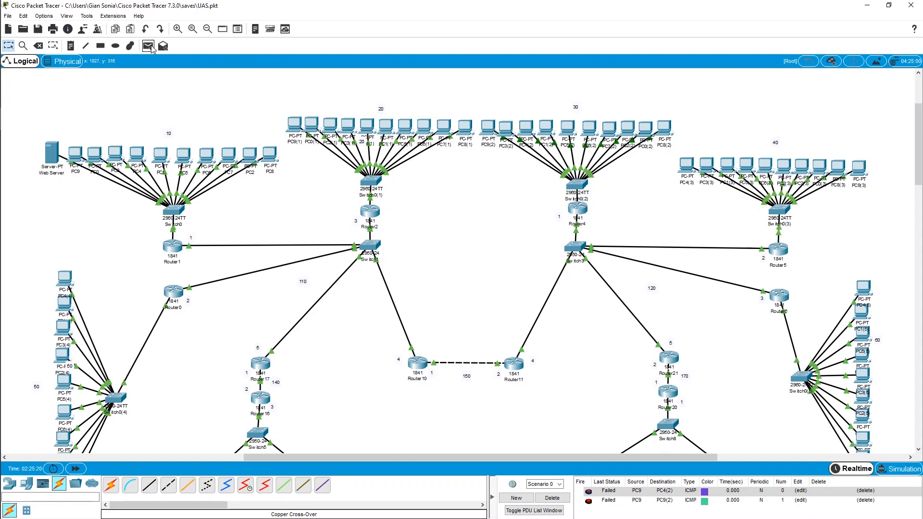
pyautogui.click(74, 152)
pyautogui.click(489, 133)
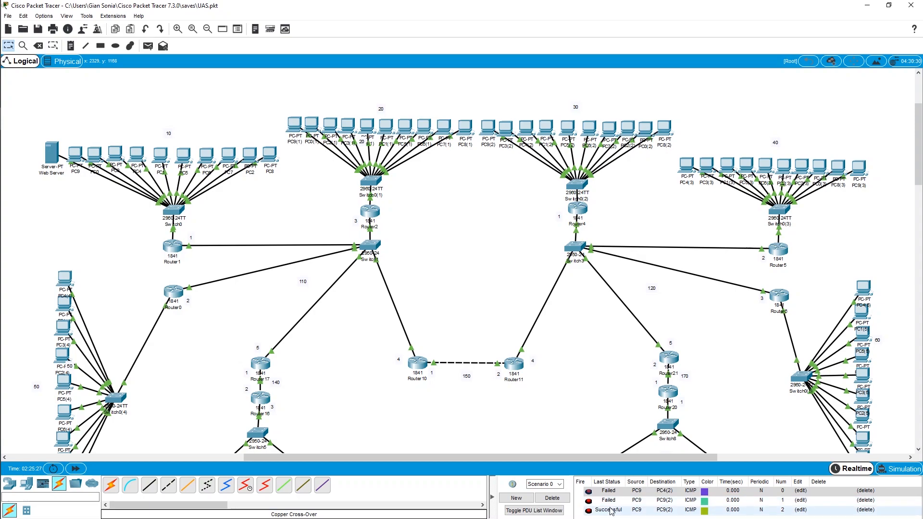
pyautogui.click(562, 502)
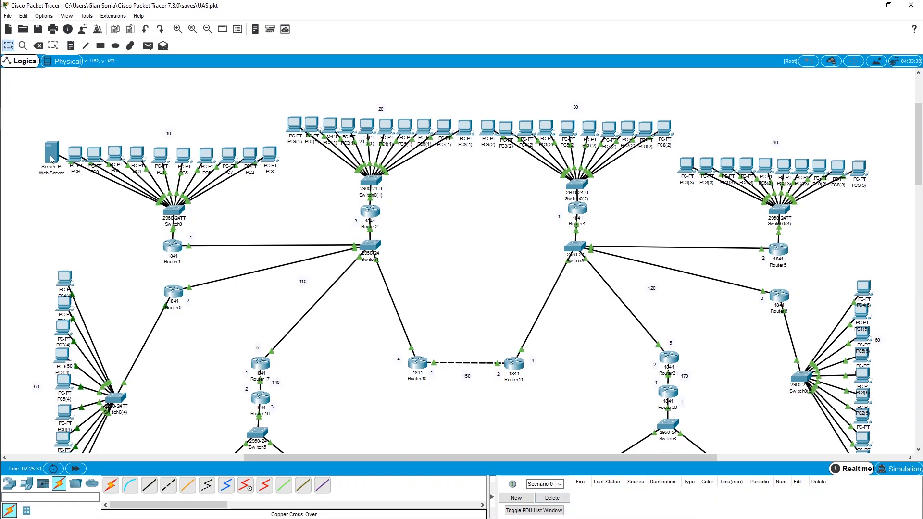
# Open the Web Browser on PC9 in network 10, ready for entering a URL.
pyautogui.moveTo(48, 149)
pyautogui.mouseDown()
pyautogui.moveTo(40, 159)
pyautogui.moveTo(50, 158)
pyautogui.mouseUp()
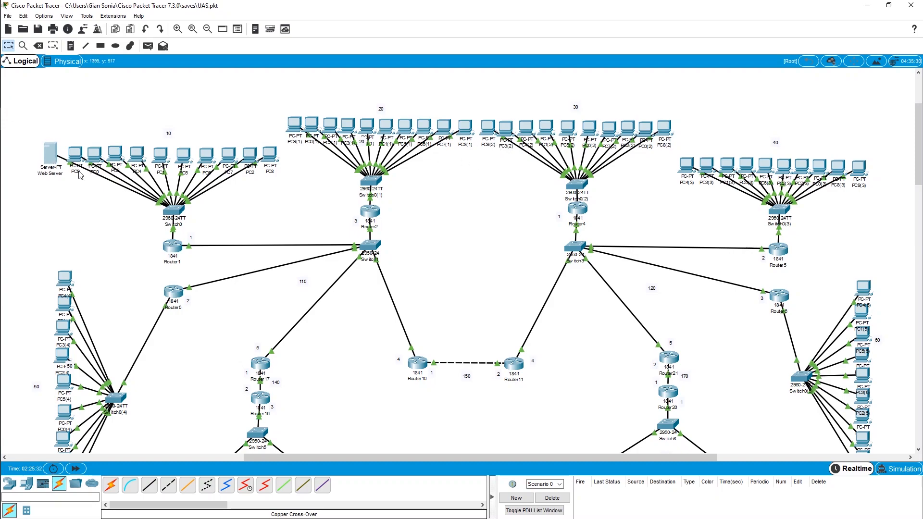
pyautogui.click(79, 155)
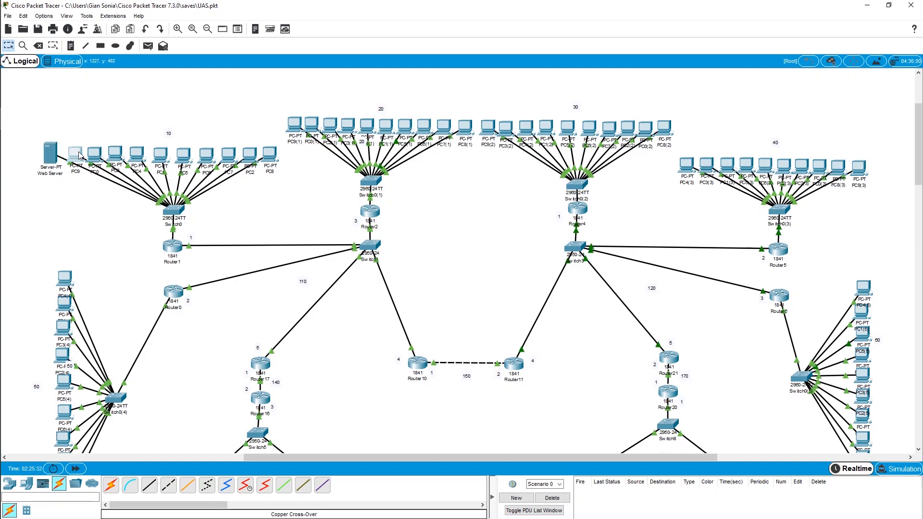
pyautogui.moveTo(462, 119); pyautogui.dragTo(647, 66)
pyautogui.moveTo(609, 316); pyautogui.dragTo(652, 315)
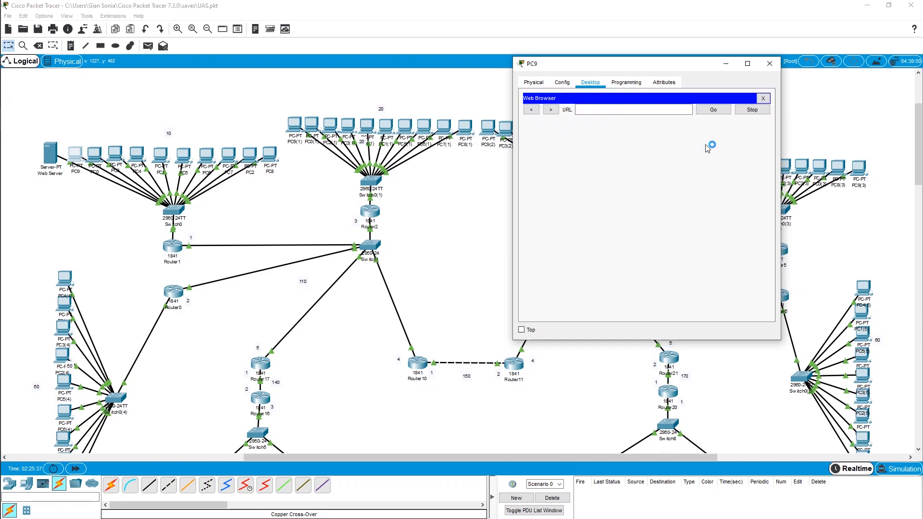
pyautogui.click(601, 110)
# Open the Web Server's IP configuration in network 10, select its static IP address, and close the server window.
pyautogui.click(53, 149)
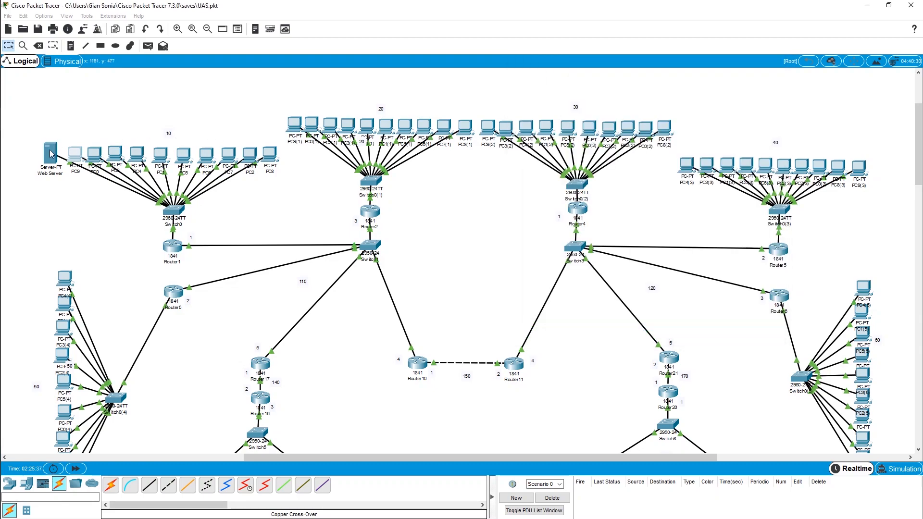
pyautogui.click(442, 139)
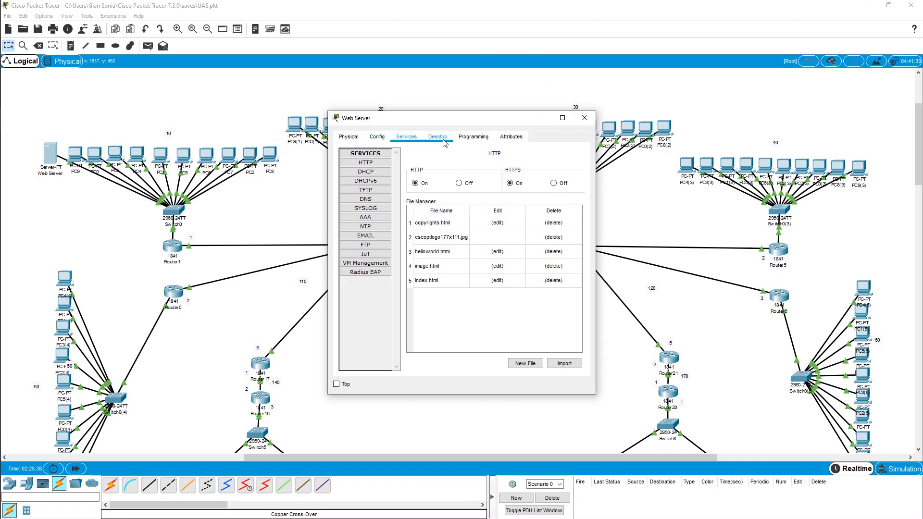
pyautogui.click(367, 177)
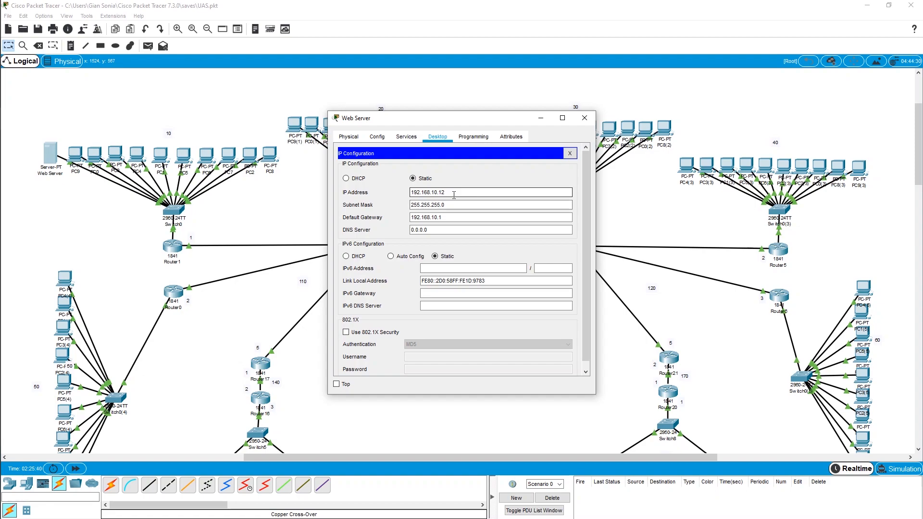
pyautogui.moveTo(458, 192); pyautogui.dragTo(407, 191)
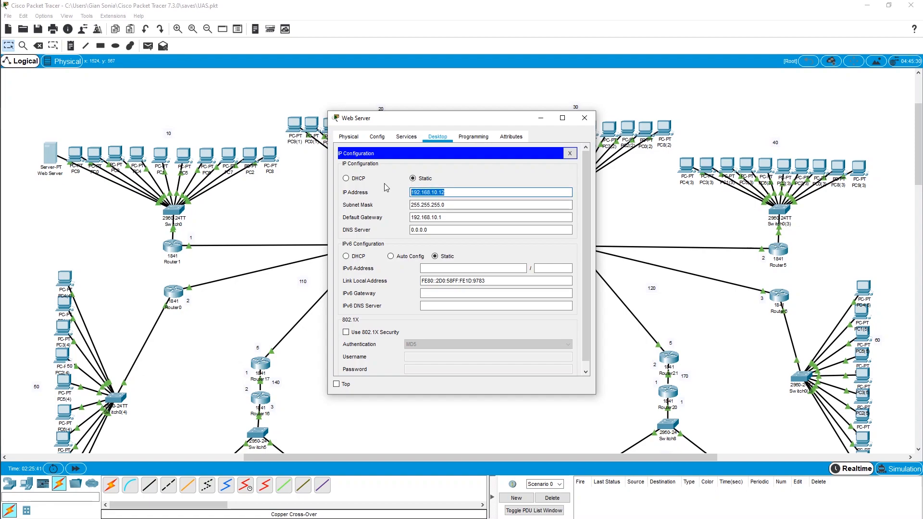
pyautogui.click(586, 119)
pyautogui.click(545, 129)
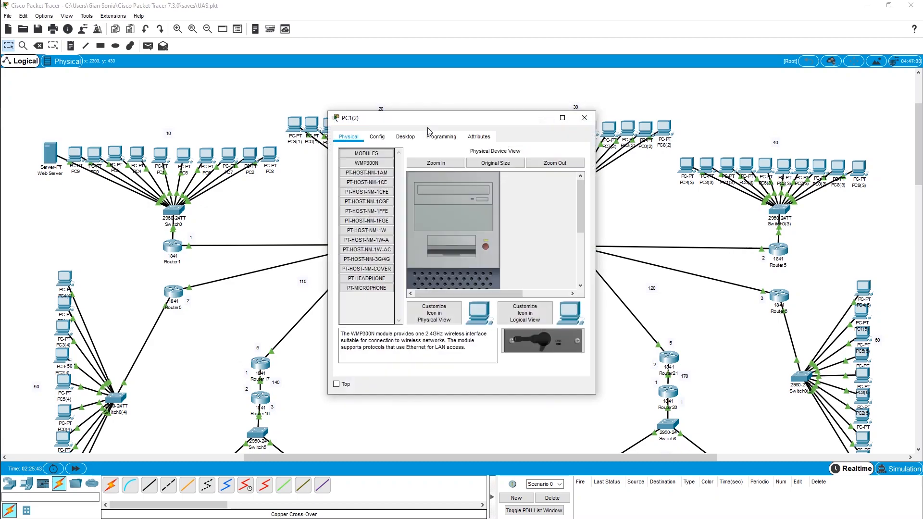
pyautogui.click(406, 138)
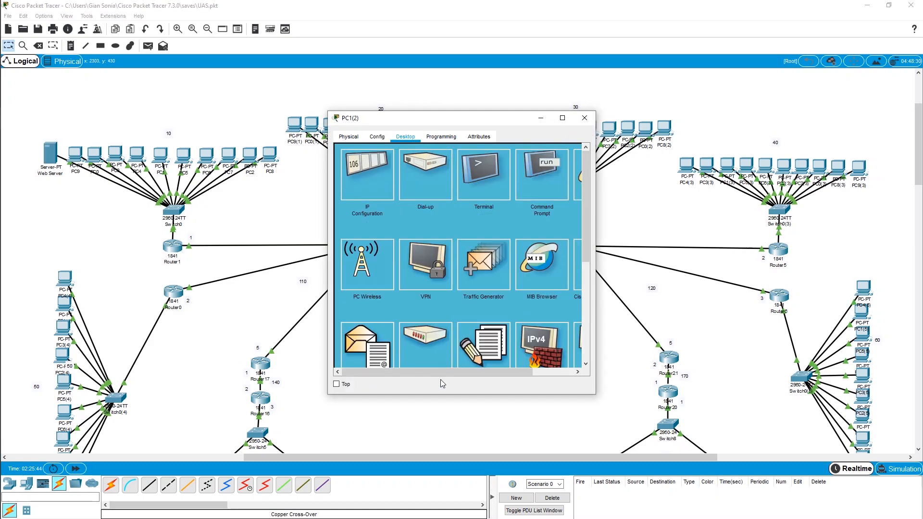
pyautogui.moveTo(462, 374); pyautogui.dragTo(501, 374)
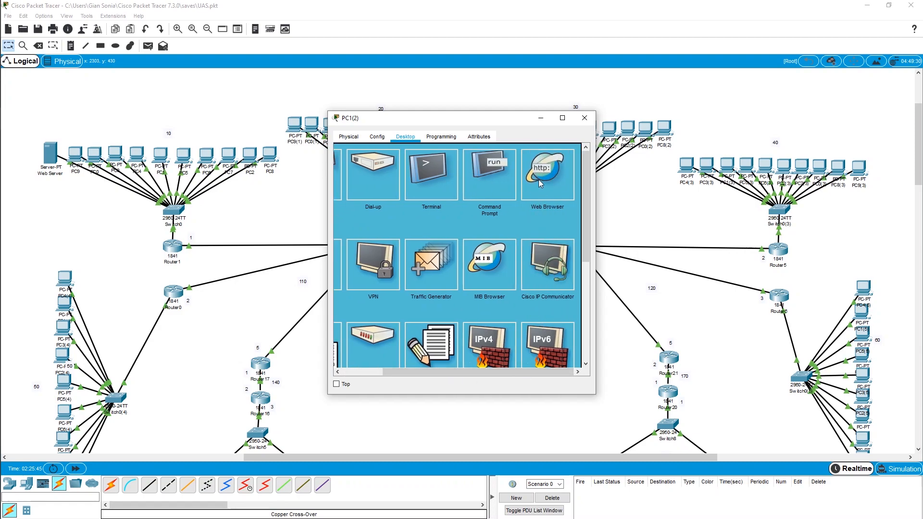
pyautogui.click(554, 211)
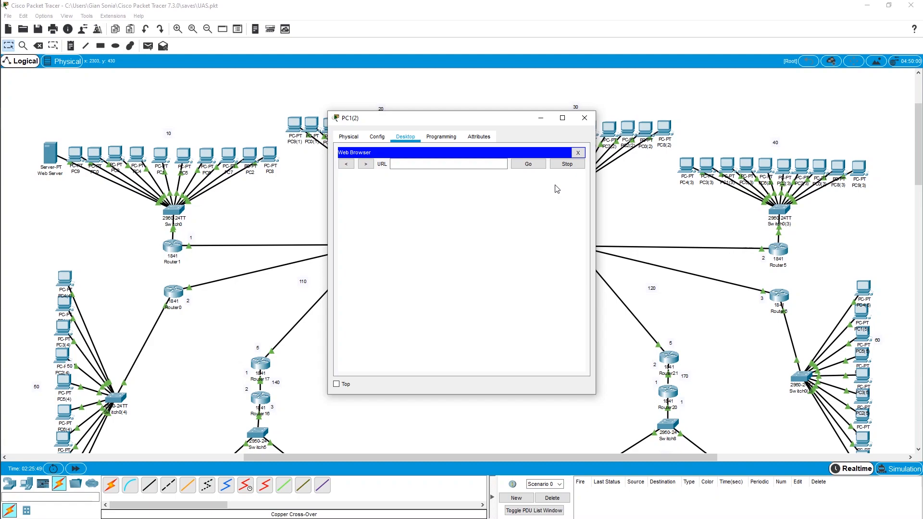
pyautogui.click(486, 163)
pyautogui.write('http://192.168.10.12')
pyautogui.click(528, 164)
# Arrange the topology and the PC1(2) browser side by side, and fast-forward the simulation time to load the web page.
pyautogui.moveTo(431, 120); pyautogui.dragTo(588, 113)
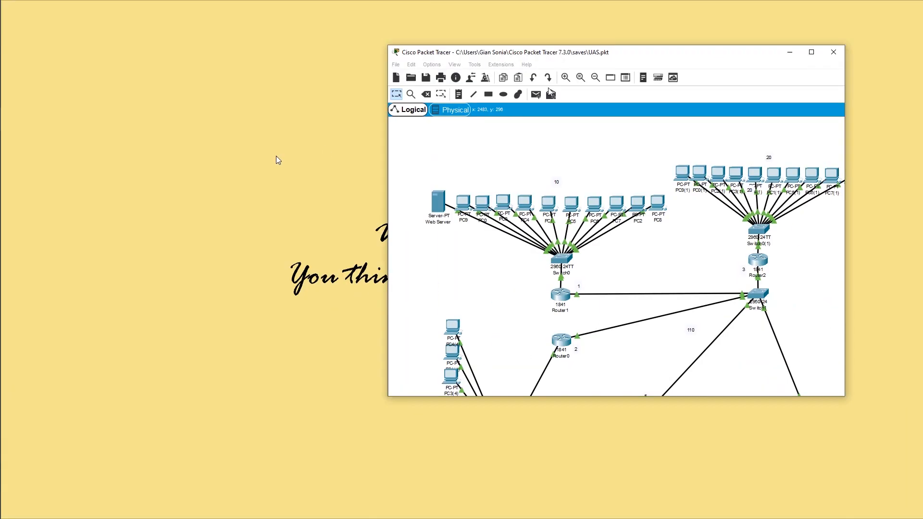
pyautogui.moveTo(276, 156); pyautogui.dragTo(1, 199)
pyautogui.click(579, 67)
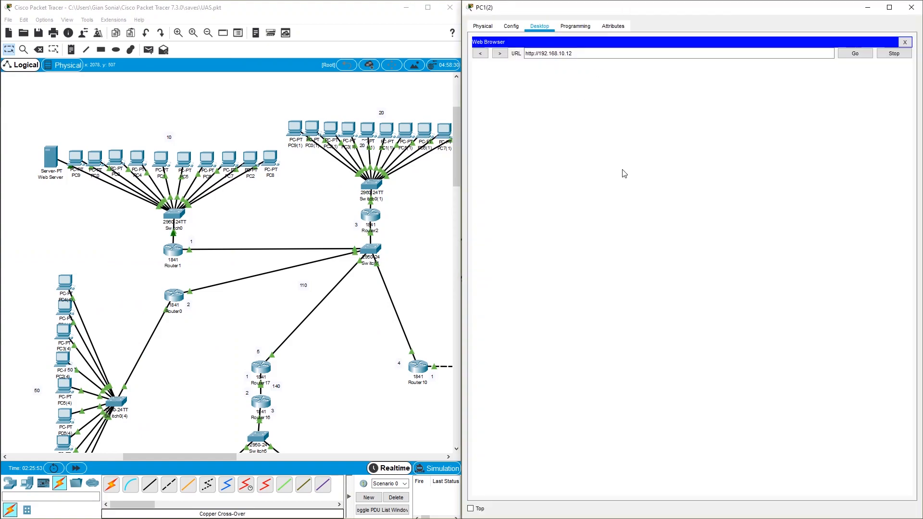
pyautogui.click(78, 468)
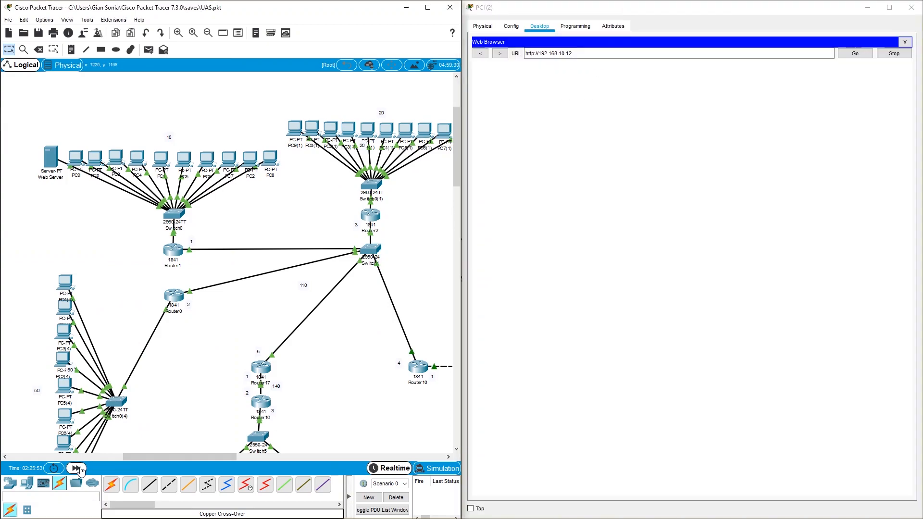
pyautogui.click(80, 470)
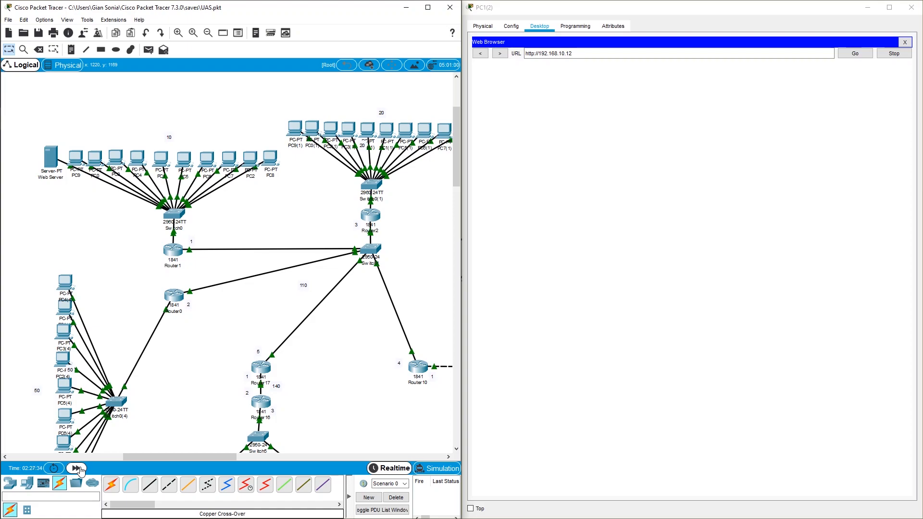
pyautogui.click(81, 471)
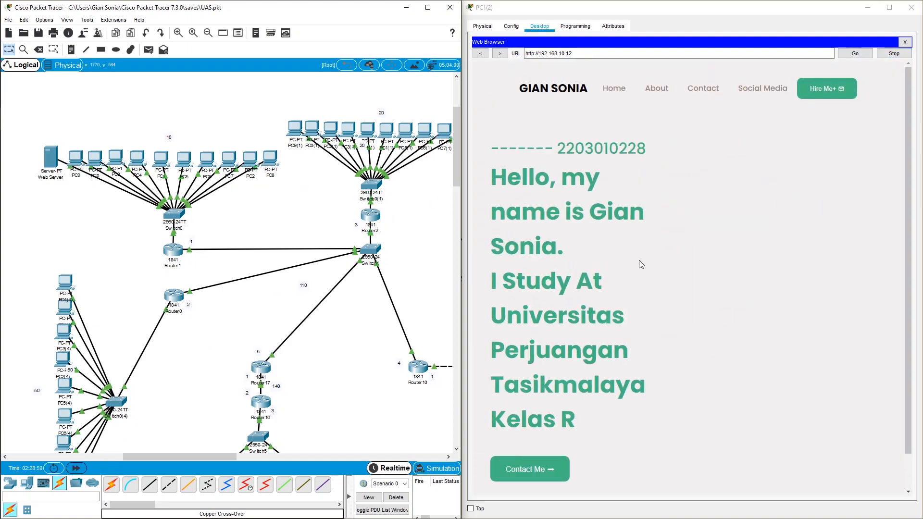
# Look through the web page loaded on PC1(2), and close the PC1(2) and PC9 windows.
pyautogui.scroll(-1, 641, 273)
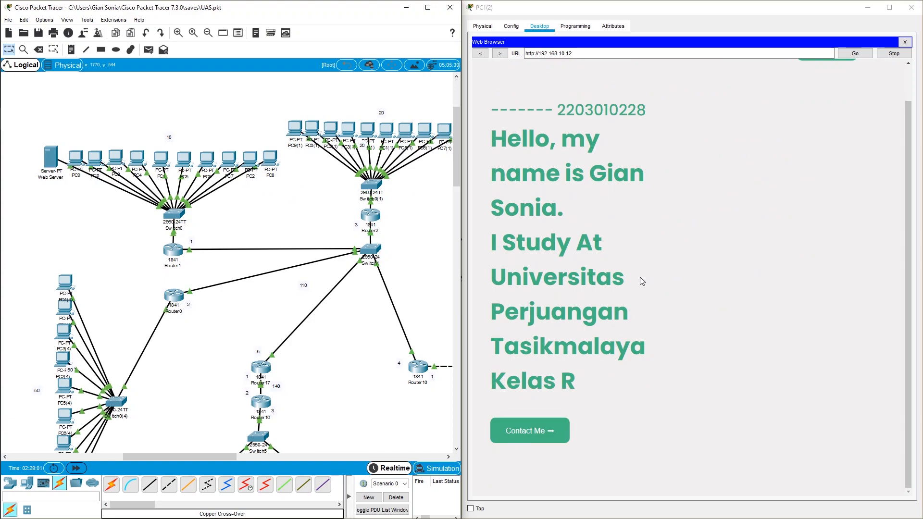
pyautogui.scroll(1, 641, 280)
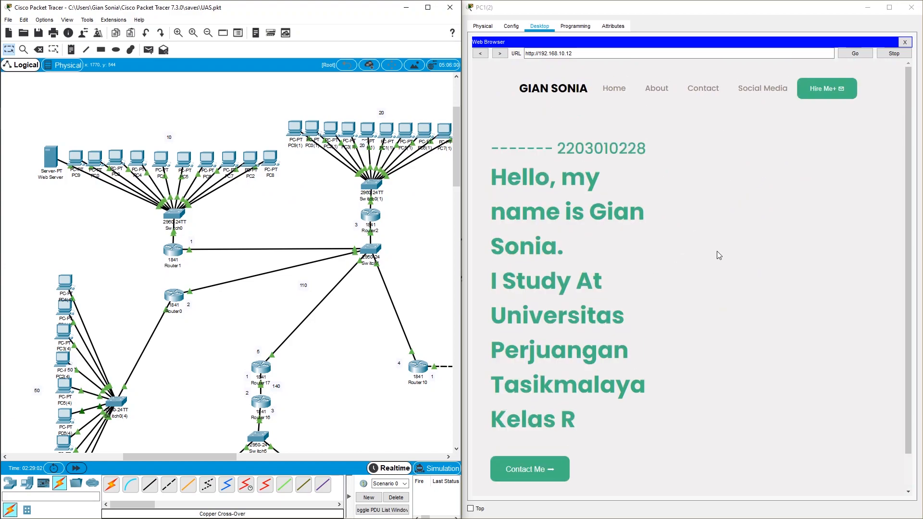
pyautogui.scroll(-1, 698, 267)
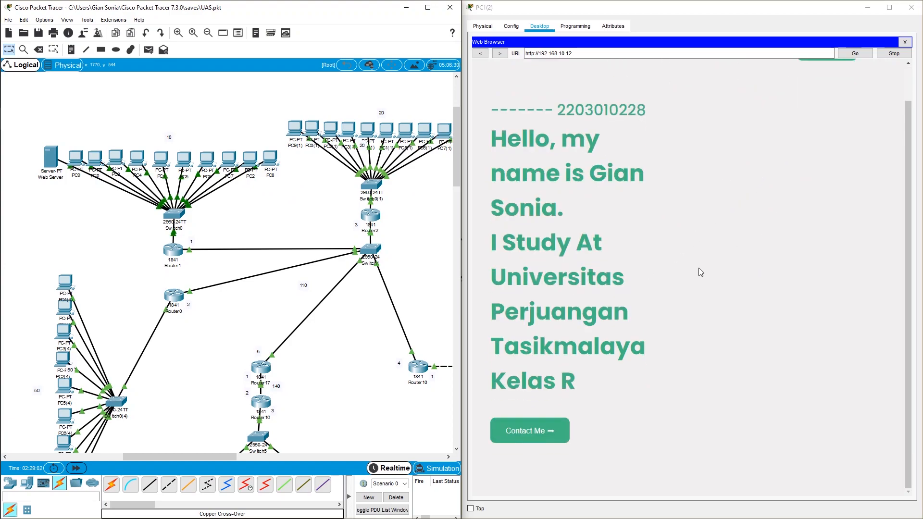
pyautogui.click(914, 13)
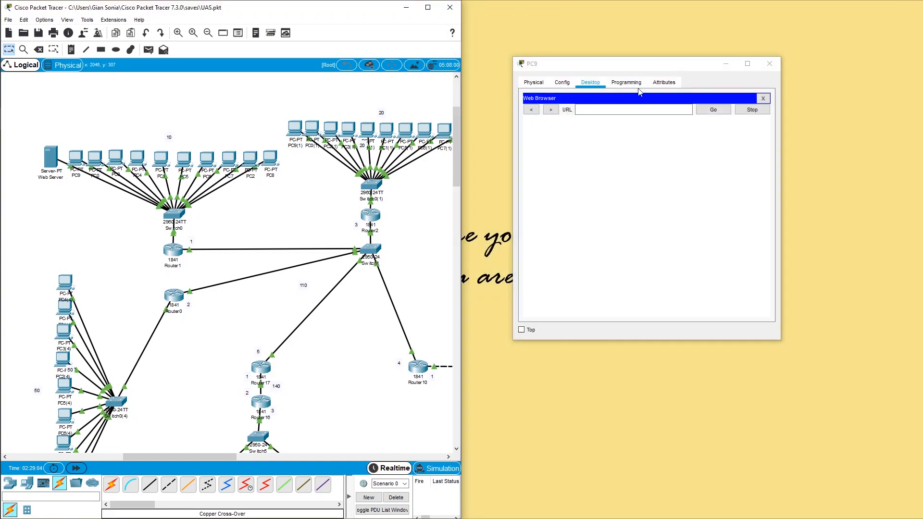
pyautogui.click(769, 63)
# Open the Web Browser on PC6(4) in network 50, dock it beside the topology, and request 192.168.10.12.
pyautogui.scroll(-3, 126, 289)
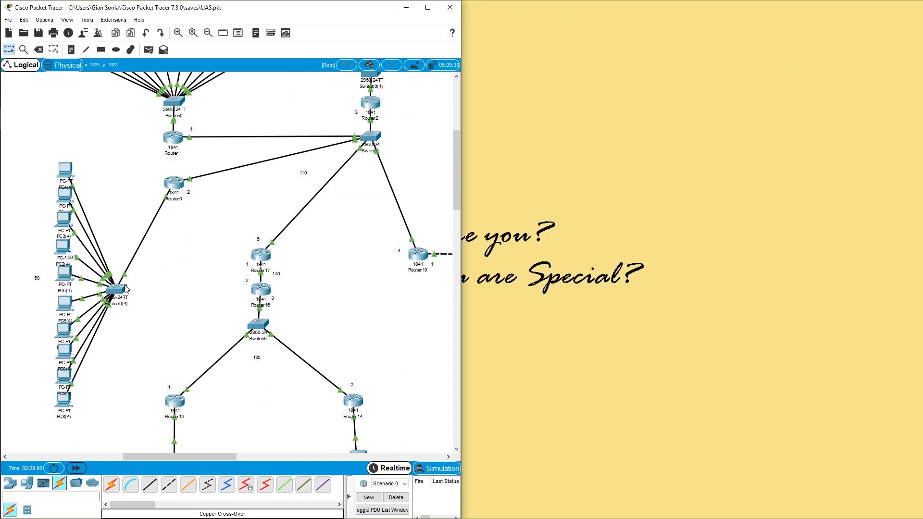
pyautogui.click(64, 304)
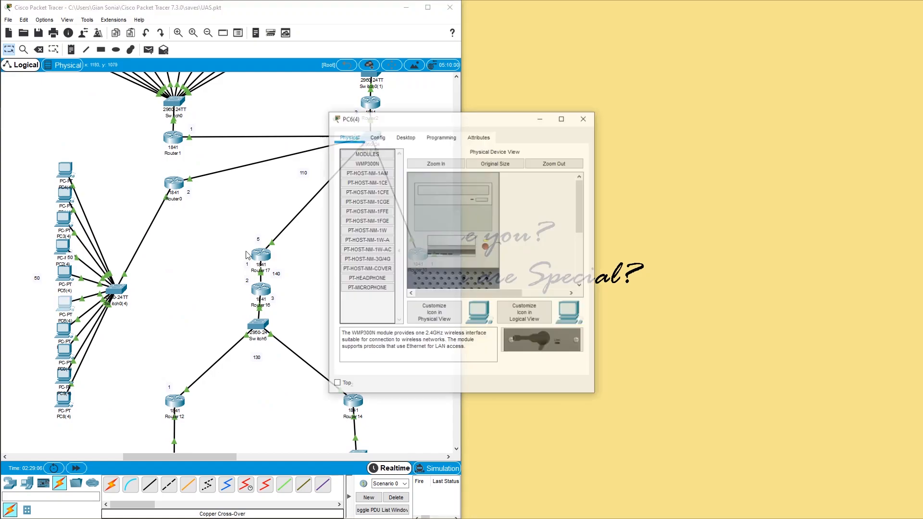
pyautogui.click(406, 136)
pyautogui.moveTo(415, 370); pyautogui.dragTo(457, 371)
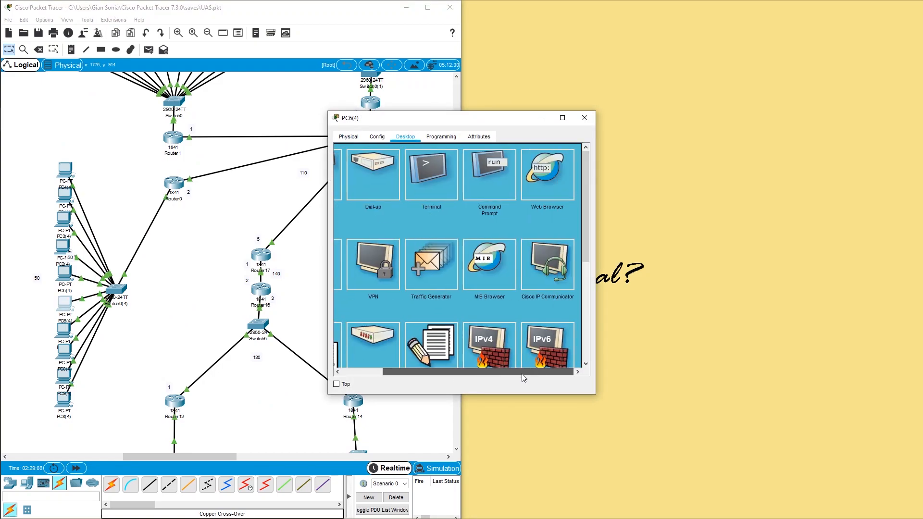
pyautogui.click(551, 182)
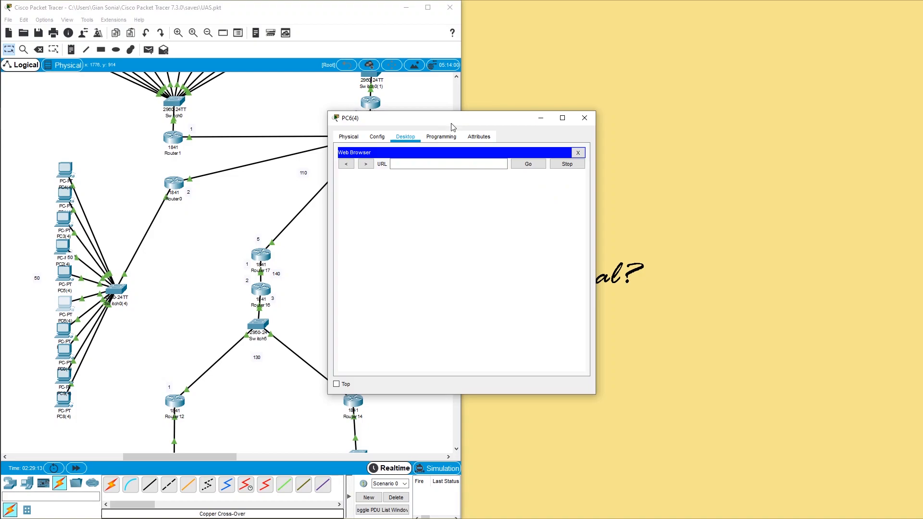
pyautogui.moveTo(448, 122); pyautogui.dragTo(921, 139)
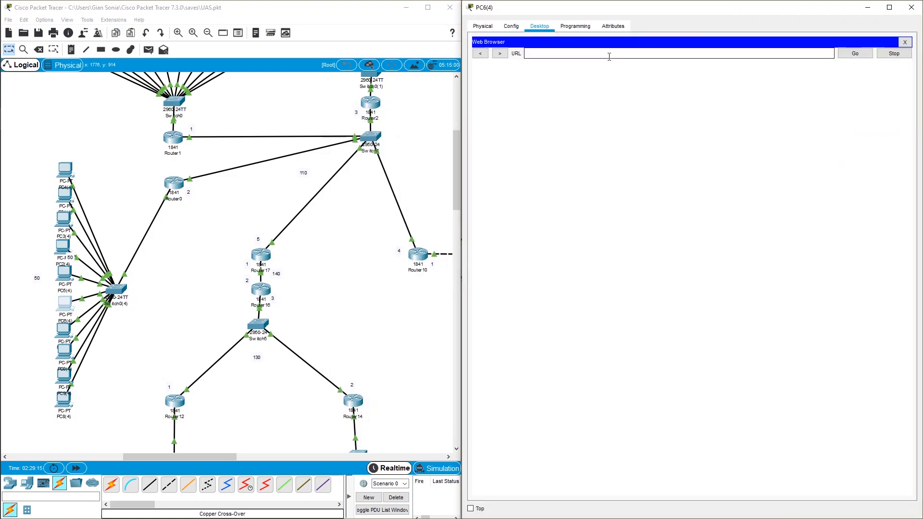
pyautogui.click(609, 57)
pyautogui.write('192.168.10.12')
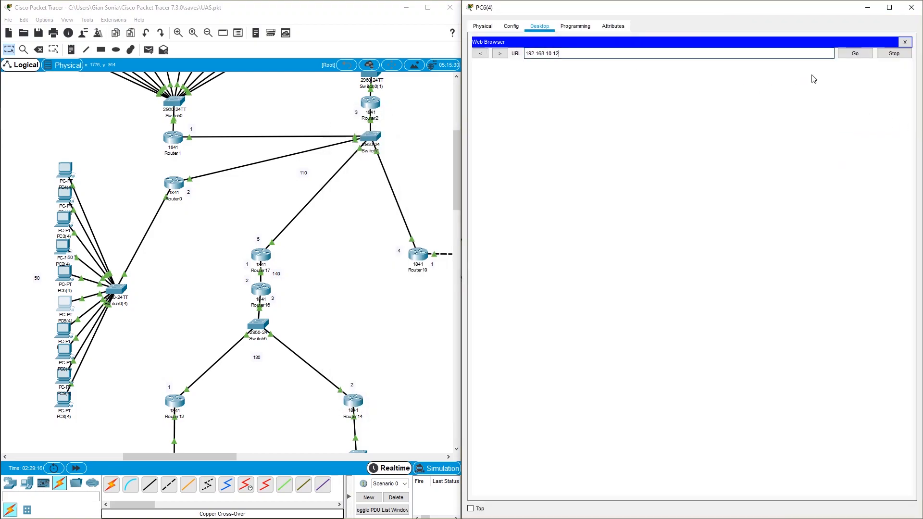
pyautogui.click(860, 56)
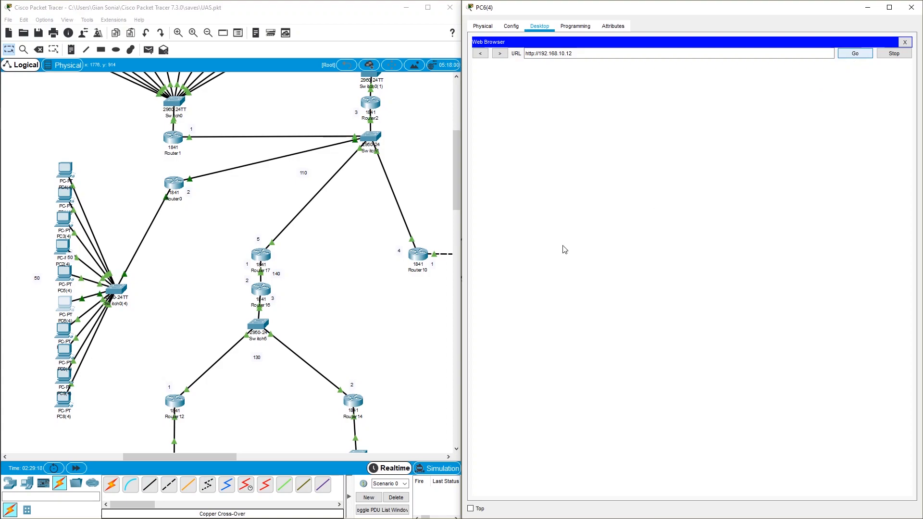
# Fast-forward the simulation time to load the web page on PC6(4), and close its Web Browser.
pyautogui.click(76, 468)
pyautogui.click(76, 469)
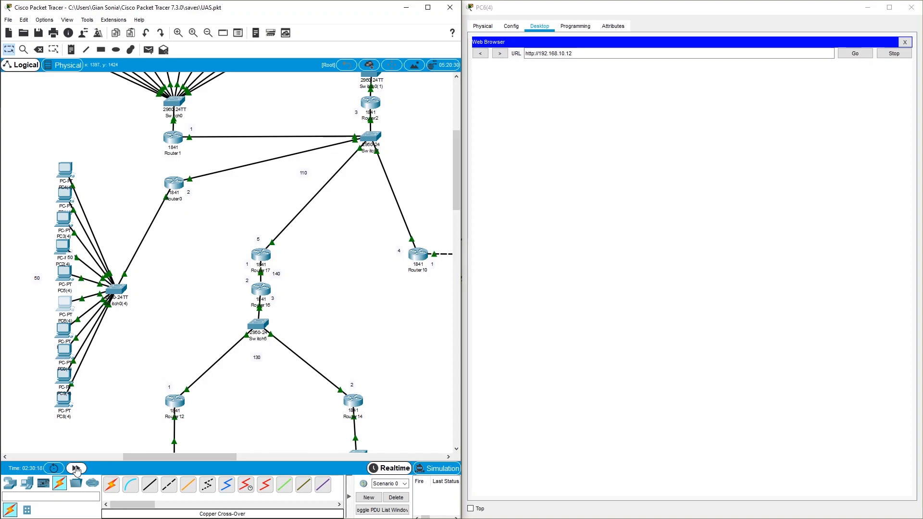
pyautogui.click(77, 468)
pyautogui.click(77, 468)
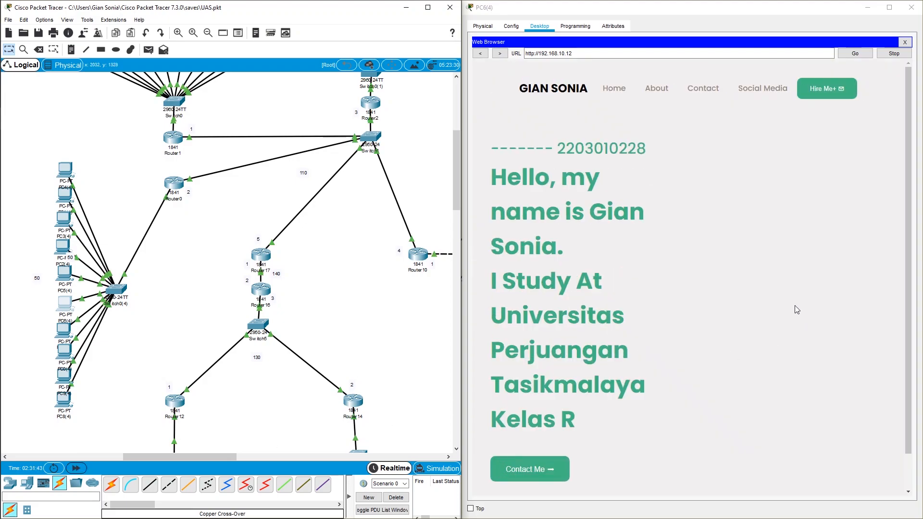
pyautogui.click(900, 54)
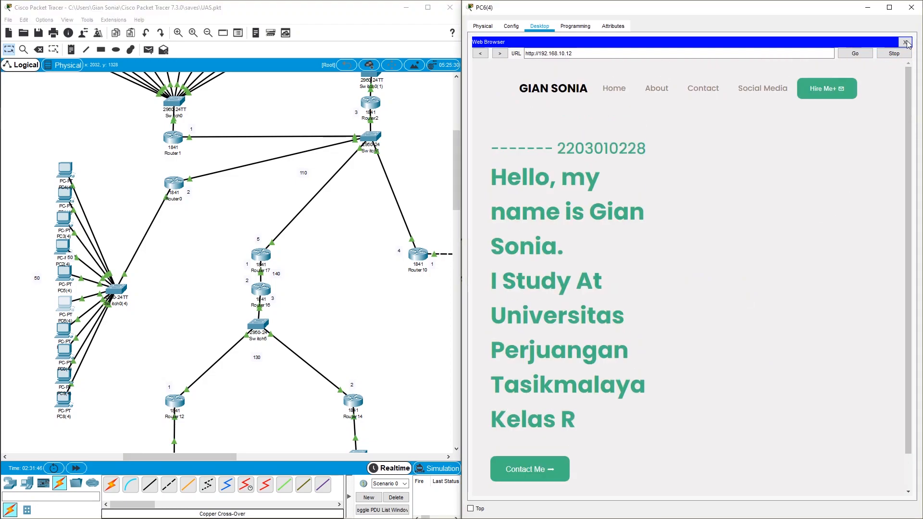
pyautogui.click(905, 43)
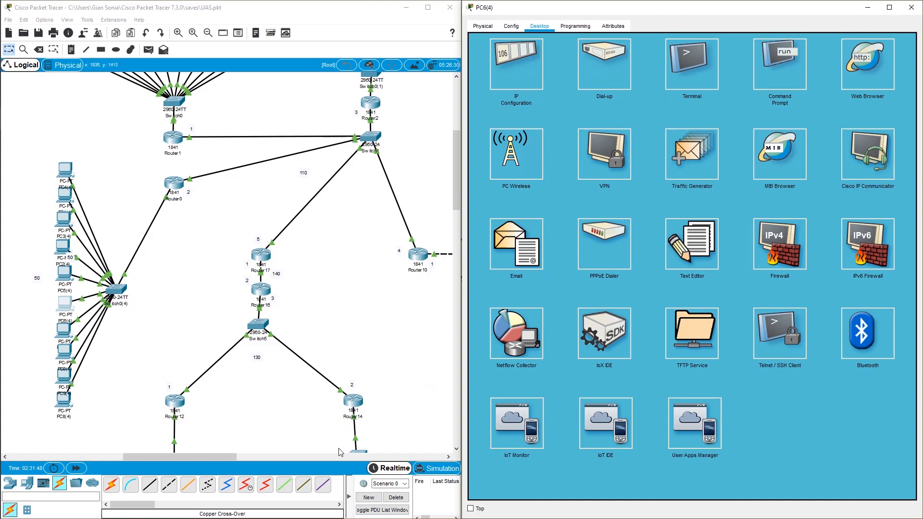
# Check the Wireless0 IP configuration of Smartphone5 in network 100, with its window moved clear of the topology, and close the configuration.
pyautogui.moveTo(191, 454); pyautogui.dragTo(284, 460)
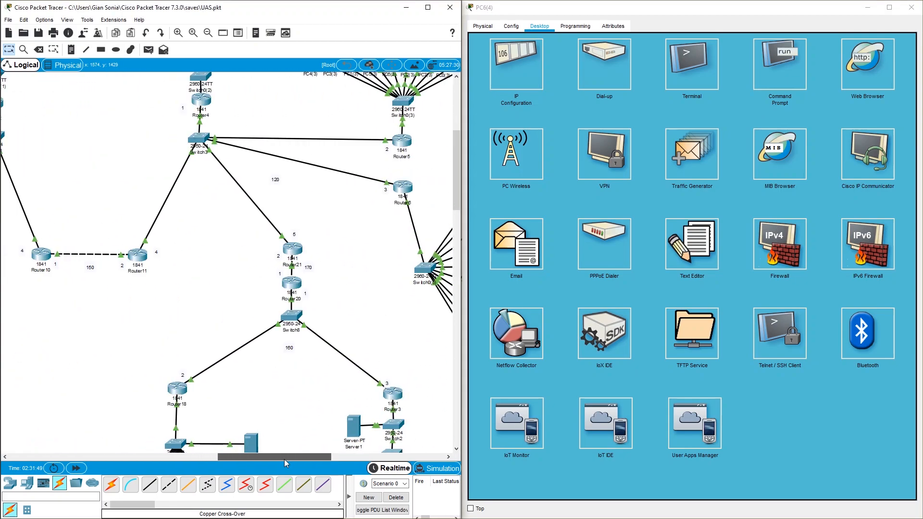
pyautogui.scroll(-3, 315, 426)
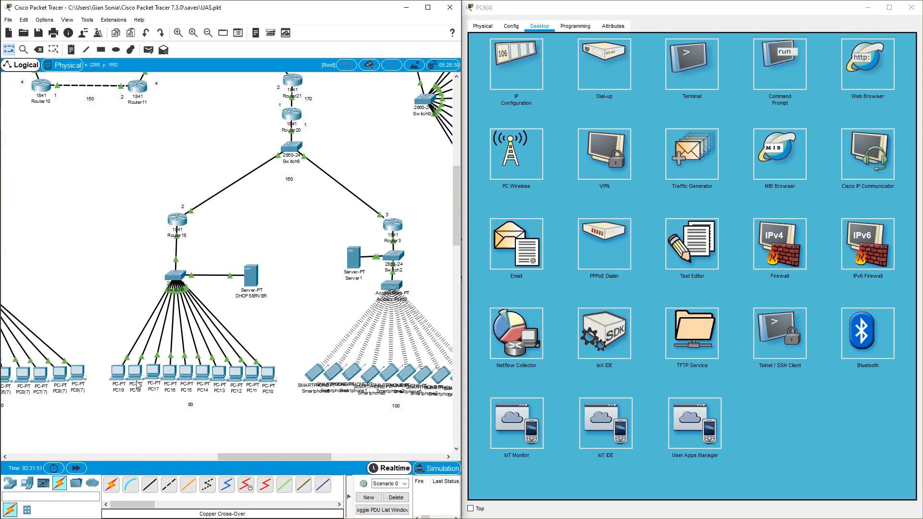
pyautogui.moveTo(316, 375)
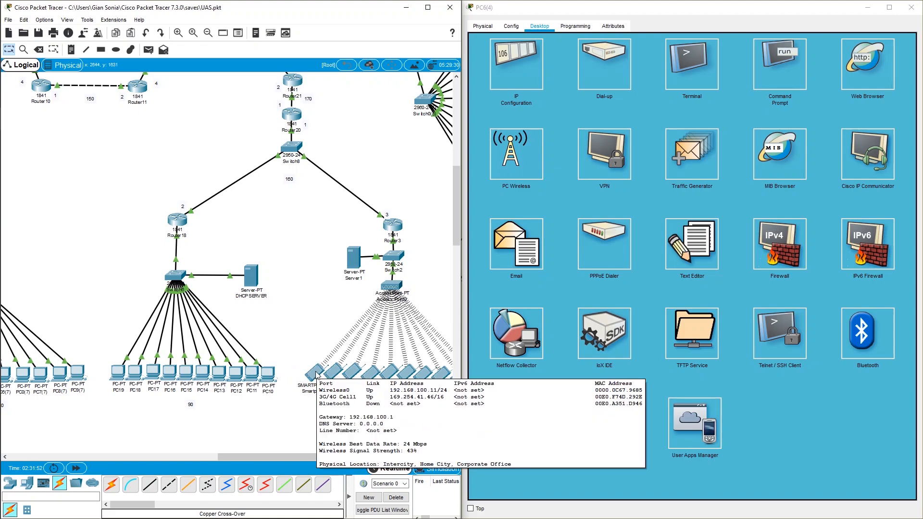
pyautogui.click(316, 373)
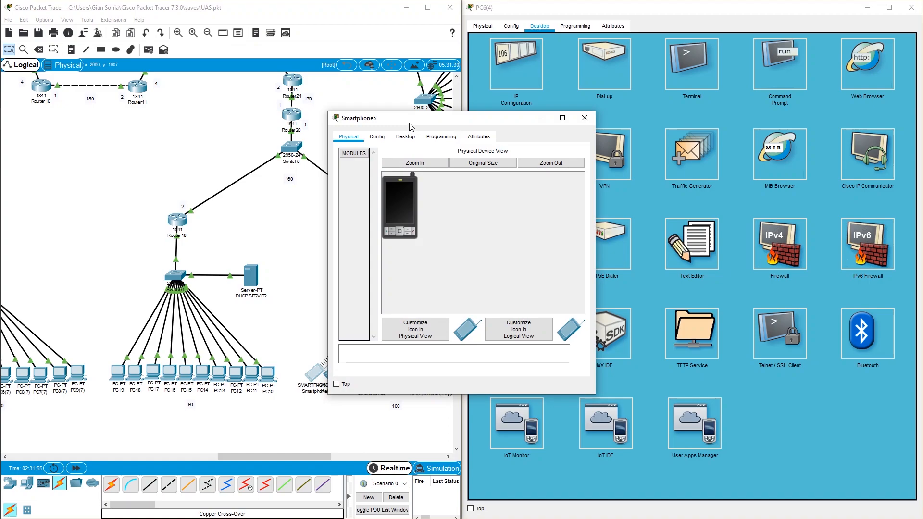
pyautogui.moveTo(411, 127); pyautogui.dragTo(695, 130)
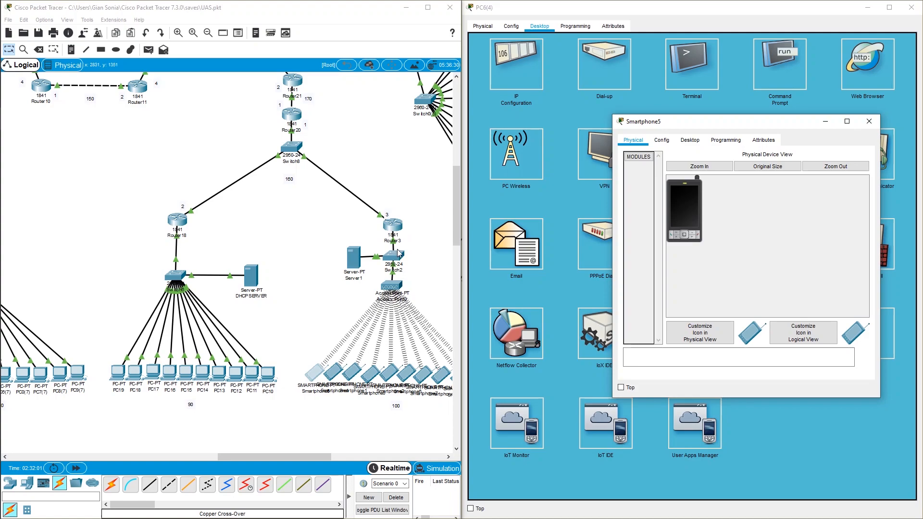
pyautogui.click(695, 140)
pyautogui.click(639, 175)
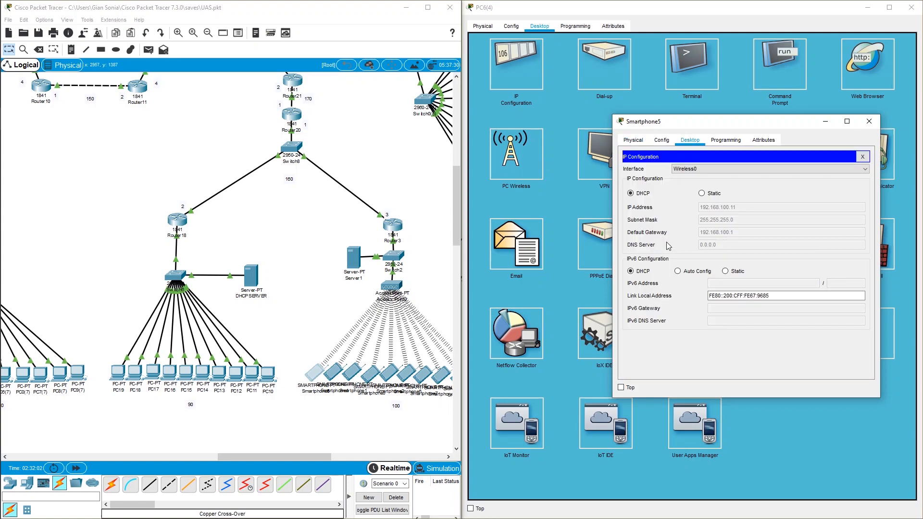
pyautogui.click(863, 157)
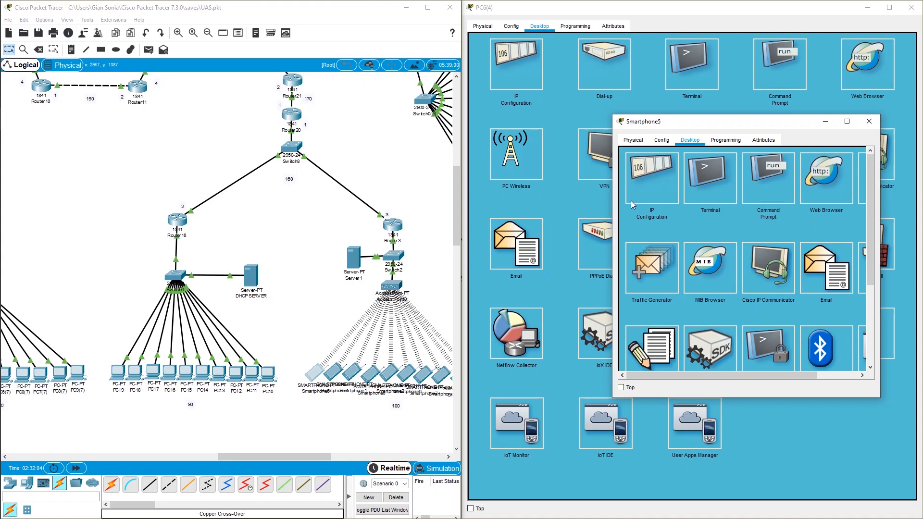
# Open the Web Browser on Smartphone5 in network 100 and request 192.168.10.12.
pyautogui.click(830, 183)
pyautogui.write('192.168.10.12')
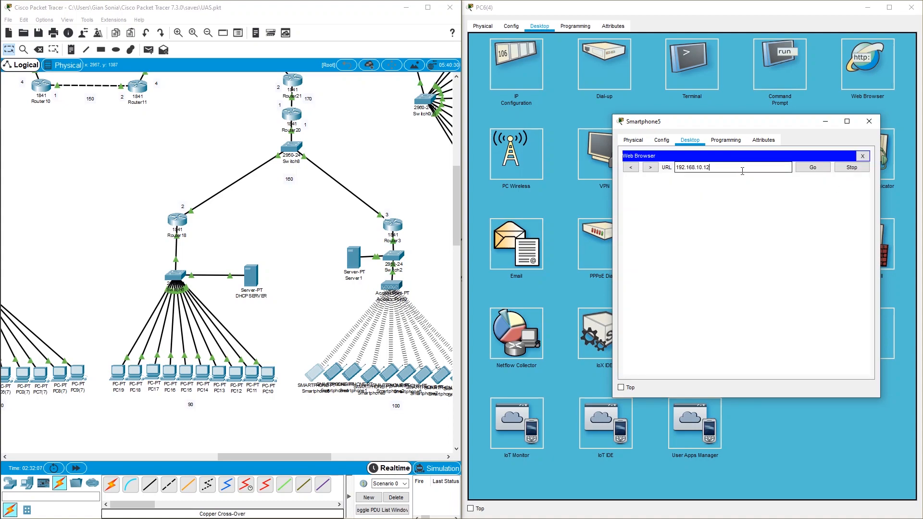
pyautogui.click(817, 172)
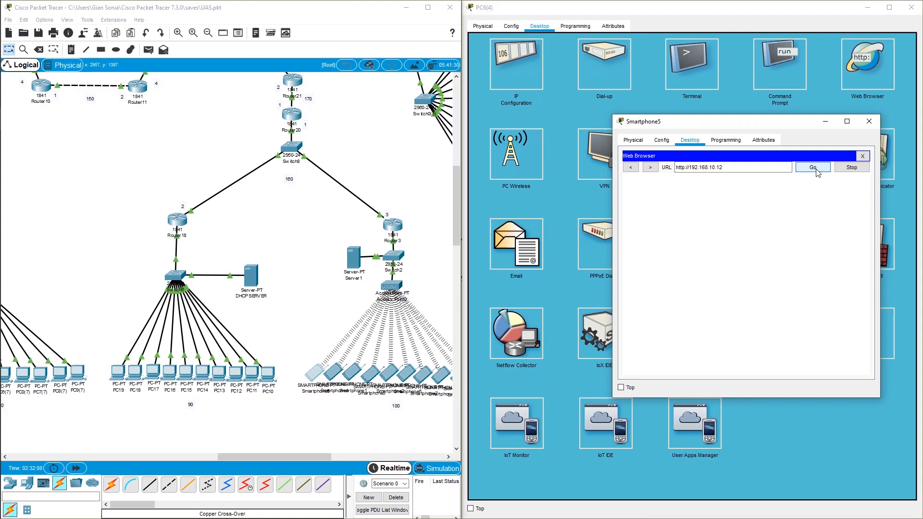
# Fast-forward the simulation time until the web page loads on Smartphone5, with its window docked beside the topology.
pyautogui.click(77, 468)
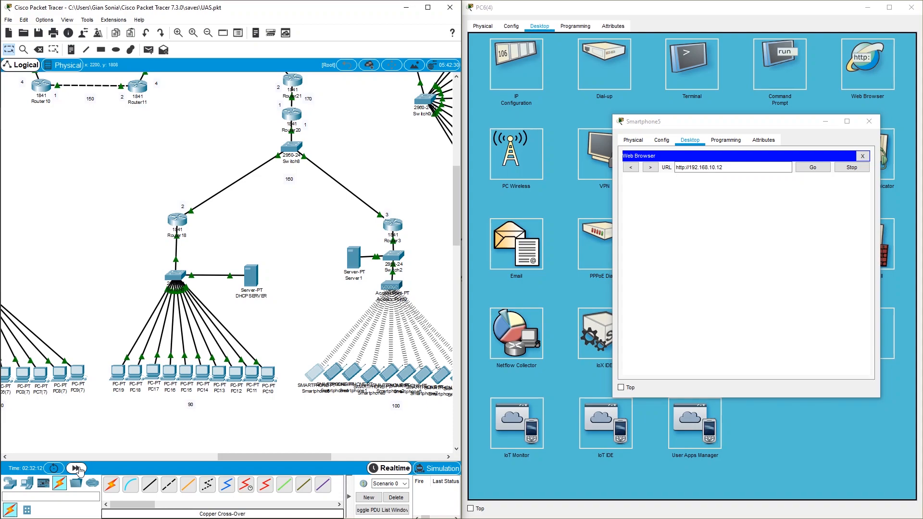
pyautogui.click(77, 469)
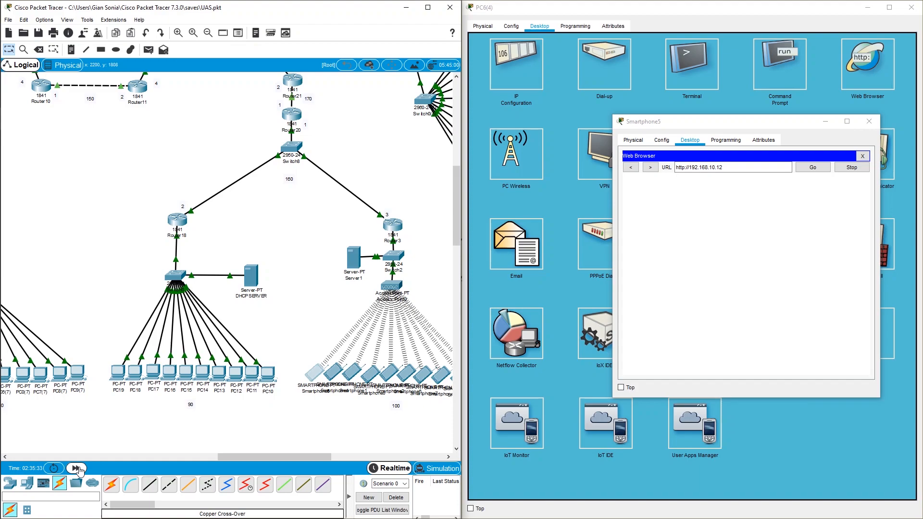
pyautogui.click(77, 468)
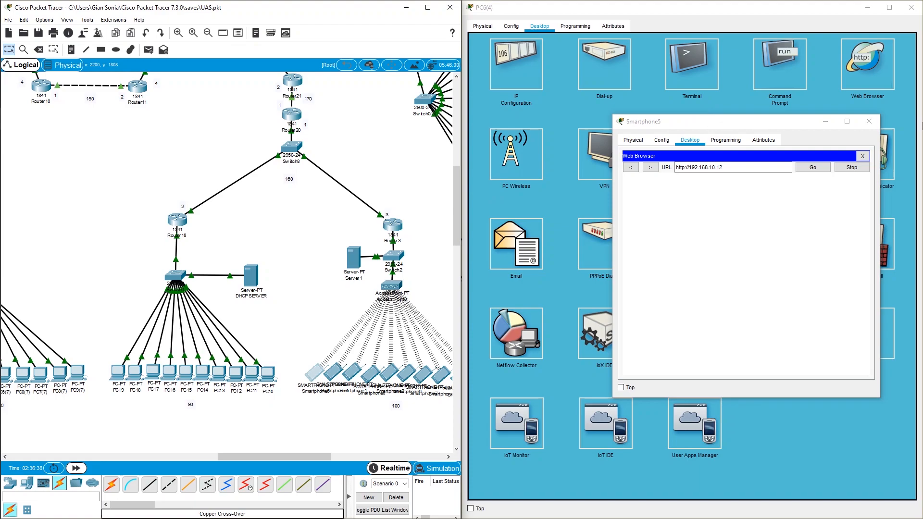
pyautogui.moveTo(704, 122); pyautogui.dragTo(922, 127)
pyautogui.click(74, 469)
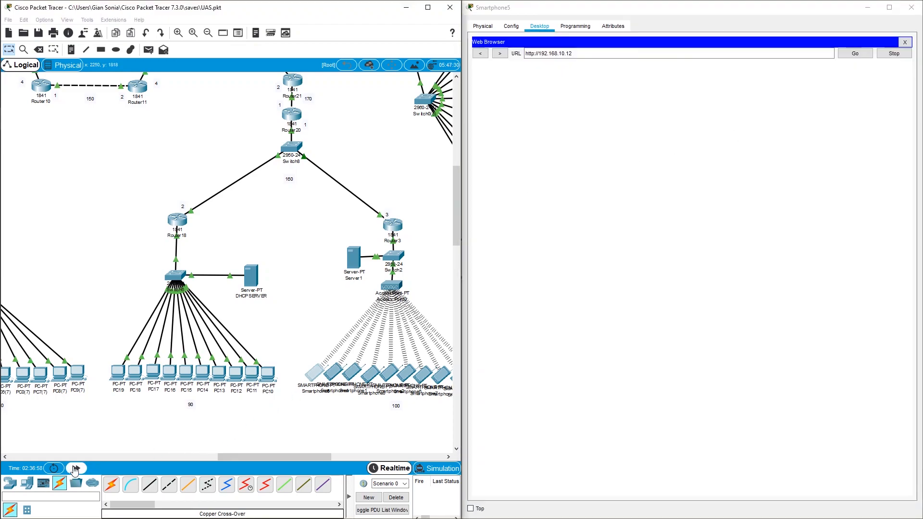
pyautogui.click(75, 469)
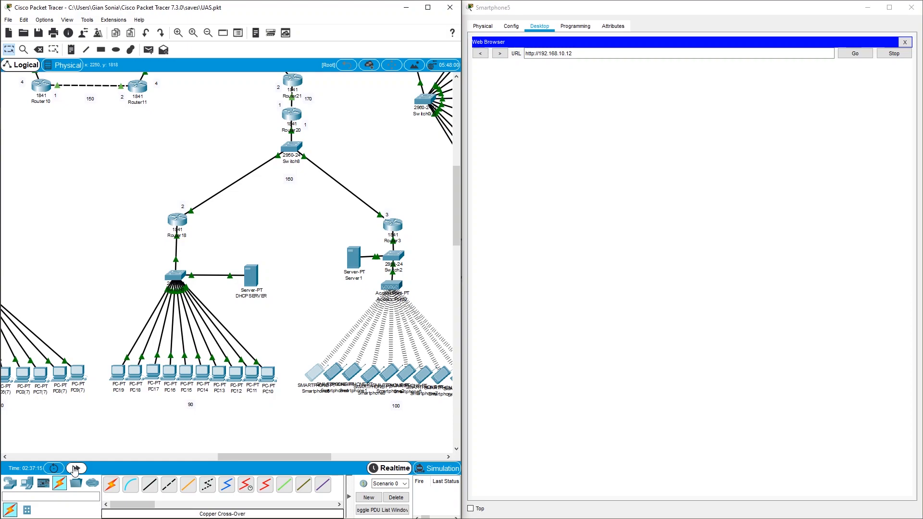
pyautogui.click(76, 470)
pyautogui.click(76, 470)
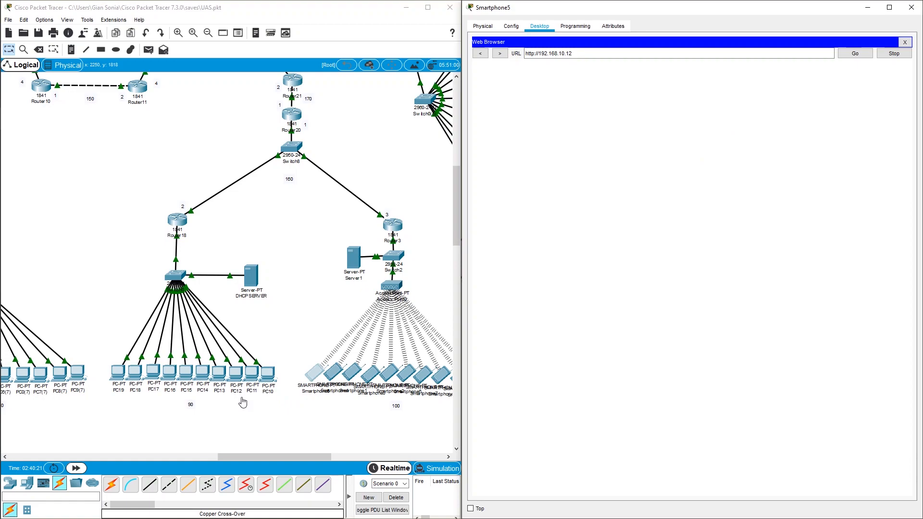
pyautogui.click(76, 469)
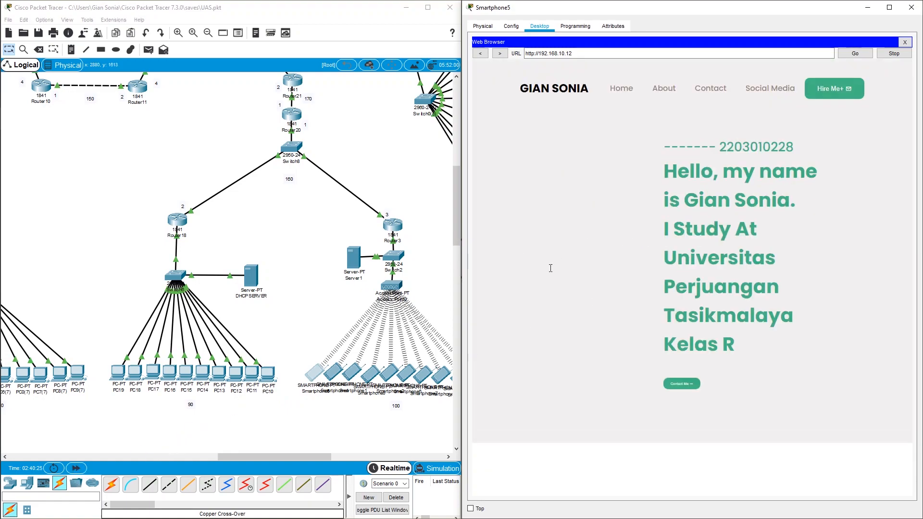
# Look through the web page loaded on Smartphone5, and close the Smartphone5 and PC6(4) windows.
pyautogui.scroll(-2, 674, 382)
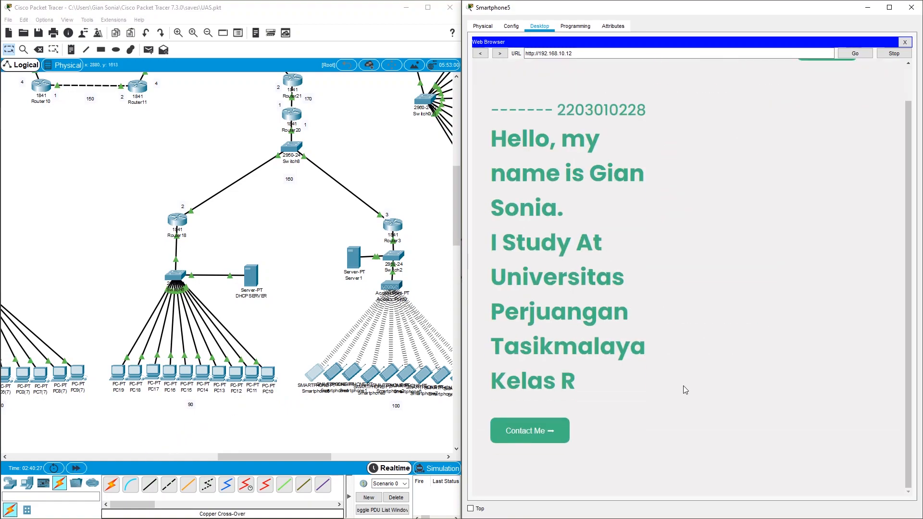
pyautogui.scroll(2, 674, 382)
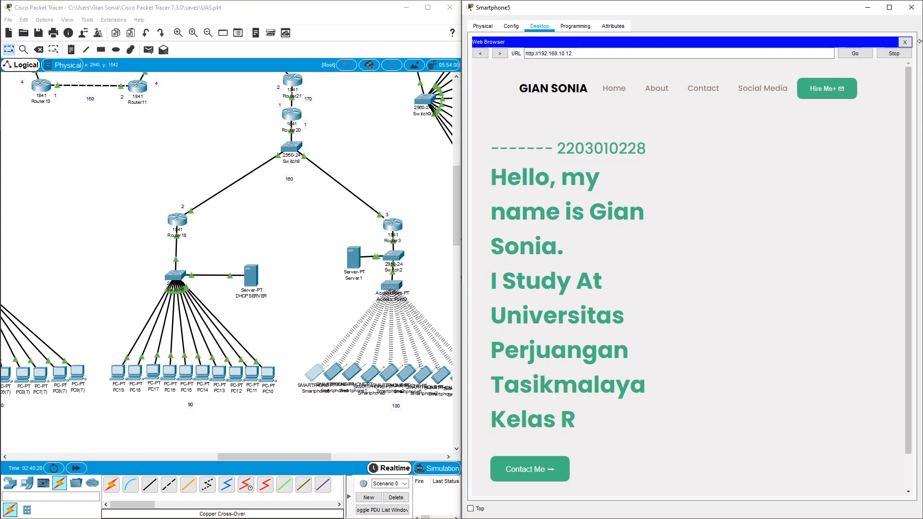
pyautogui.click(910, 7)
pyautogui.click(911, 8)
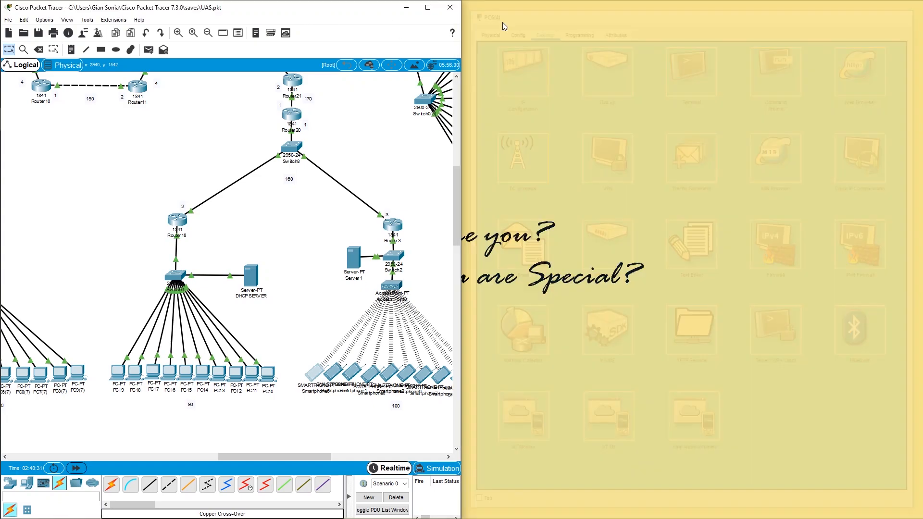
# Maximize the topology window and bring networks 10 through 60 with their routers into view.
pyautogui.moveTo(359, 12); pyautogui.dragTo(623, 50)
pyautogui.doubleClick(623, 50)
pyautogui.scroll(3, 604, 309)
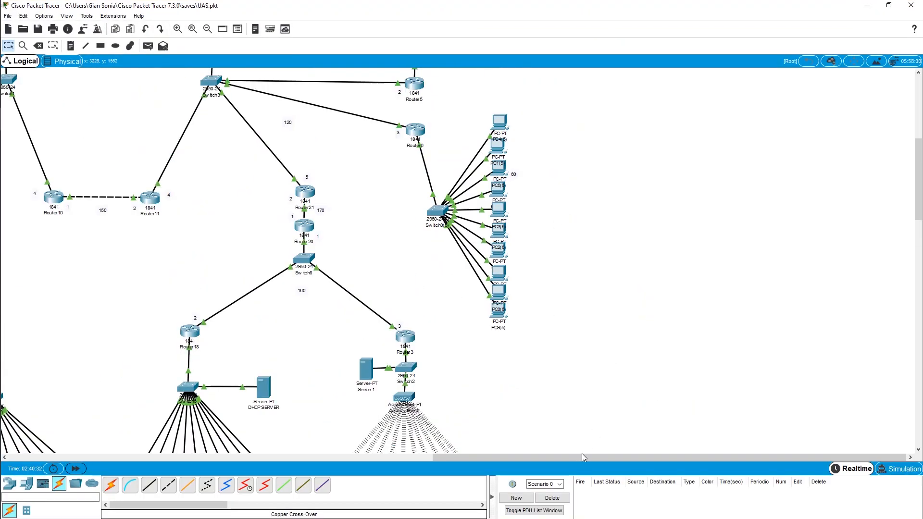
pyautogui.moveTo(581, 454); pyautogui.dragTo(361, 467)
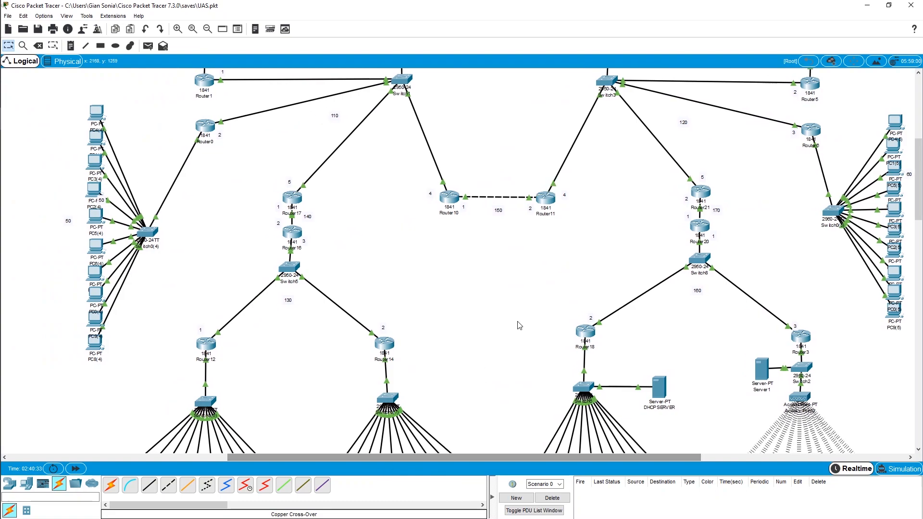
pyautogui.scroll(3, 518, 324)
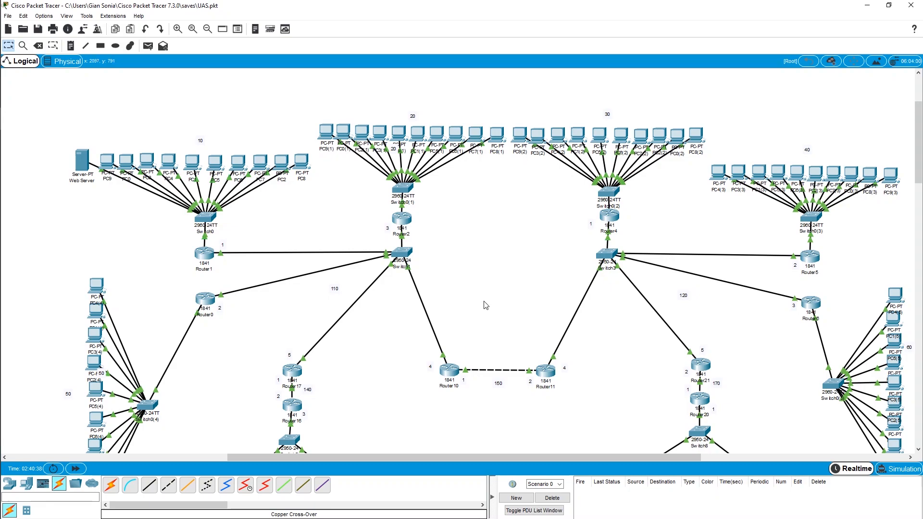
# Inspect Router1's static routes and its FastEthernet0/0 and FastEthernet0/1 interface addresses, and close its window.
pyautogui.click(205, 252)
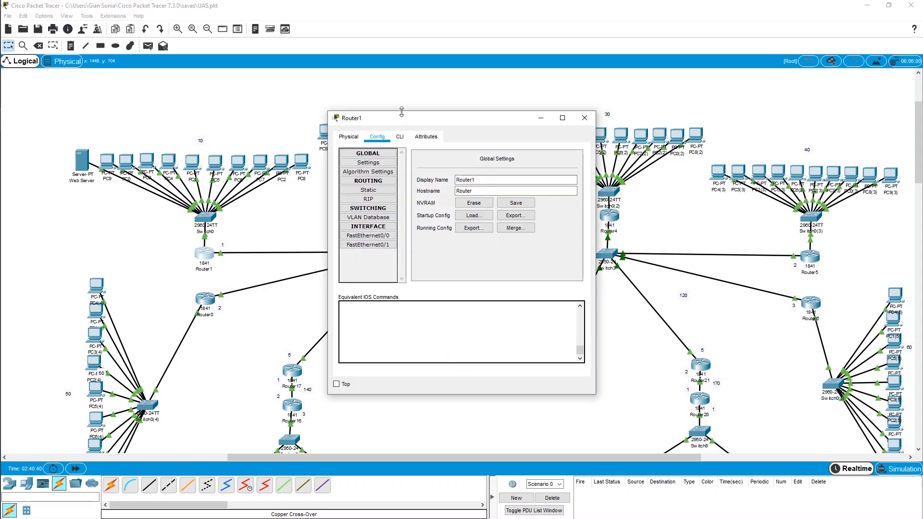
pyautogui.moveTo(404, 116); pyautogui.dragTo(563, 112)
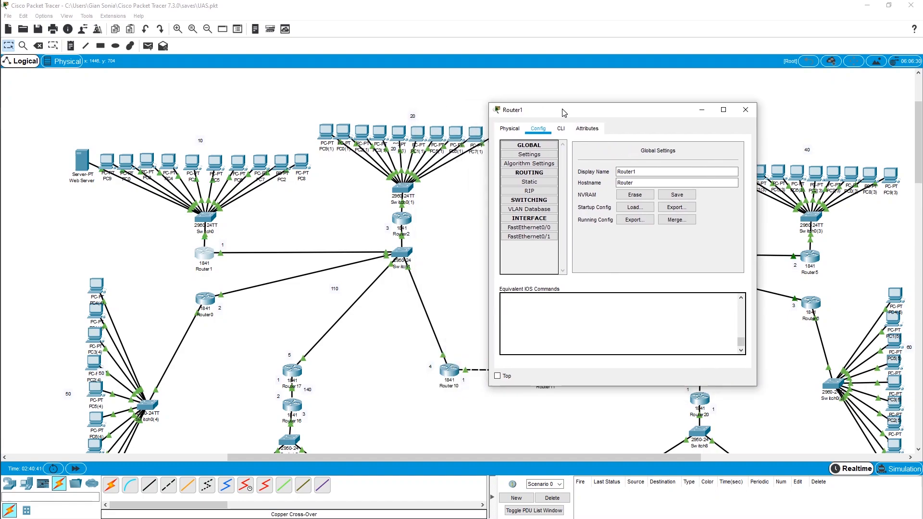
pyautogui.click(527, 182)
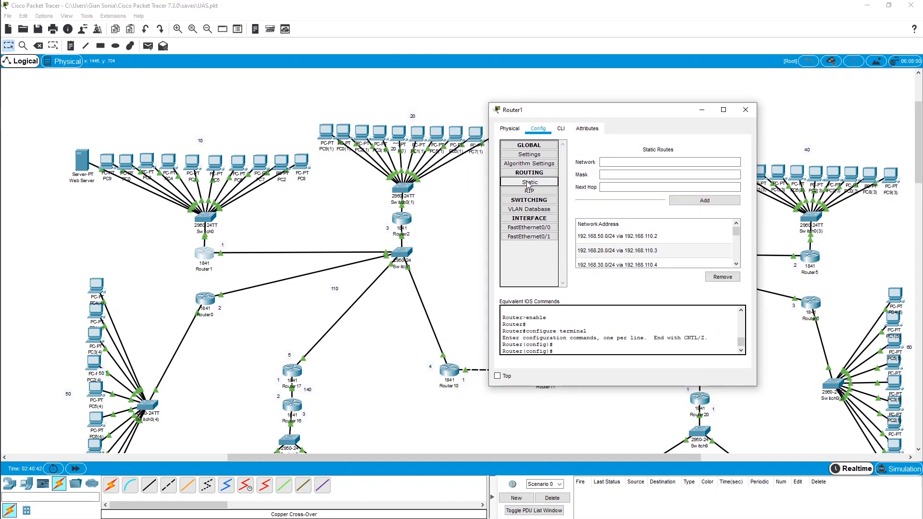
pyautogui.click(544, 228)
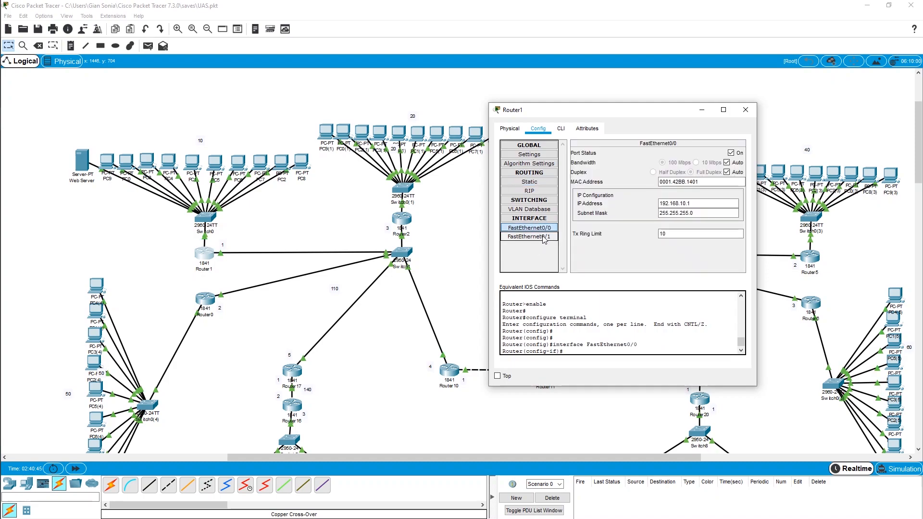
pyautogui.click(543, 236)
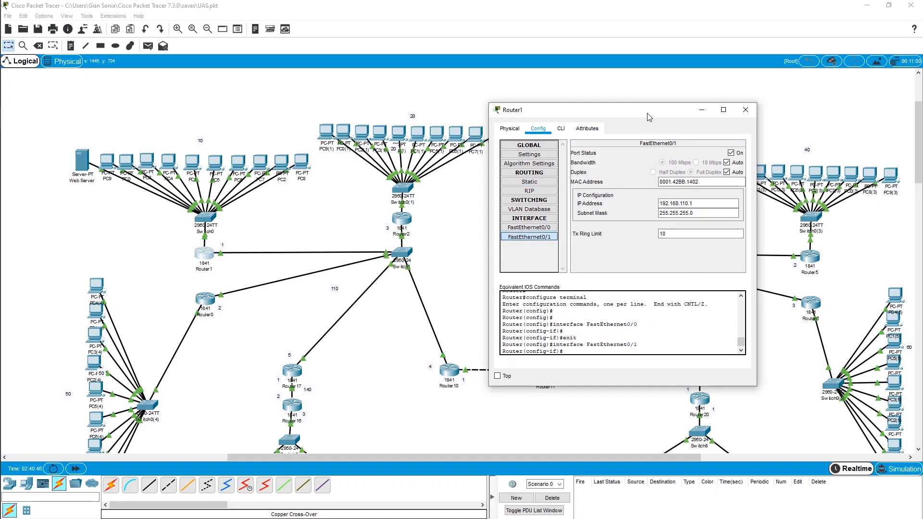
pyautogui.moveTo(647, 110); pyautogui.dragTo(488, 111)
pyautogui.click(591, 110)
# Go over the inter-router network labels in the topology, nudging labels 160 and 130 slightly.
pyautogui.scroll(-3, 658, 311)
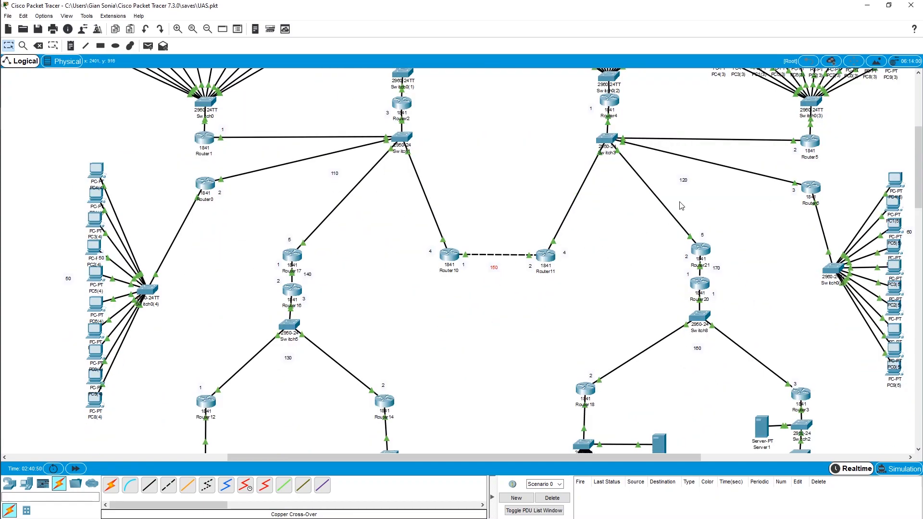
pyautogui.moveTo(686, 185)
pyautogui.mouseDown()
pyautogui.moveTo(677, 177)
pyautogui.moveTo(685, 178)
pyautogui.mouseUp()
pyautogui.scroll(-3, 732, 246)
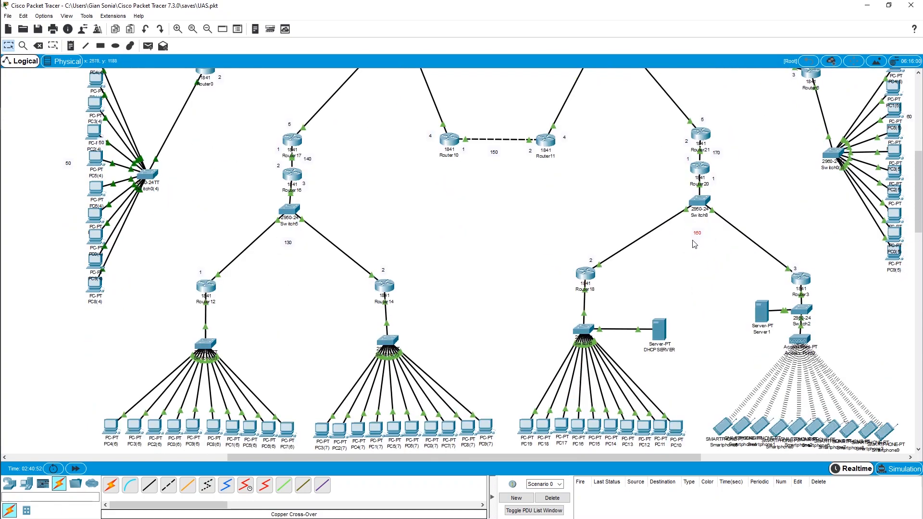
pyautogui.moveTo(696, 238); pyautogui.dragTo(700, 241)
pyautogui.moveTo(289, 243); pyautogui.dragTo(290, 241)
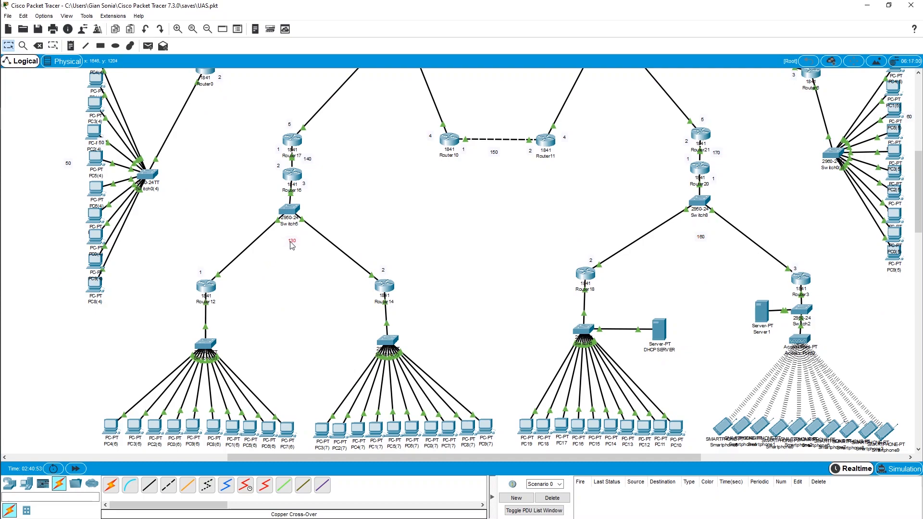
pyautogui.scroll(5, 426, 257)
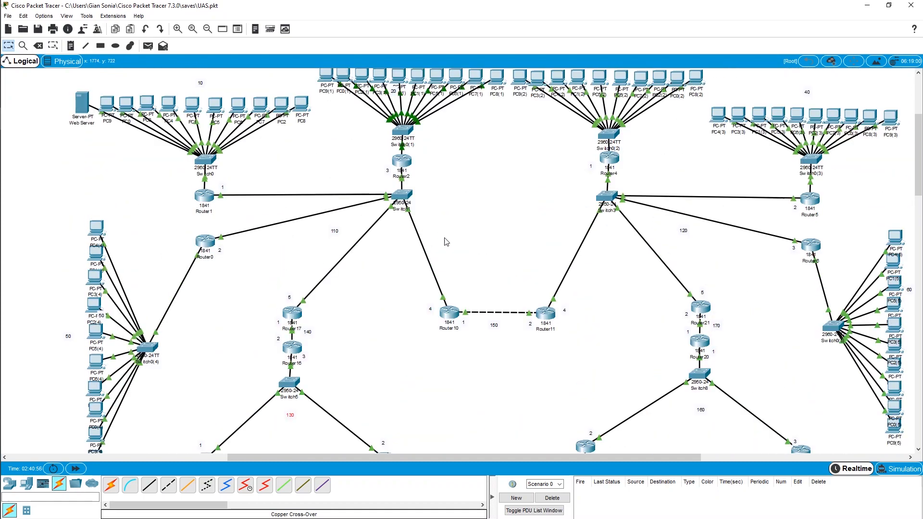
pyautogui.scroll(2, 486, 249)
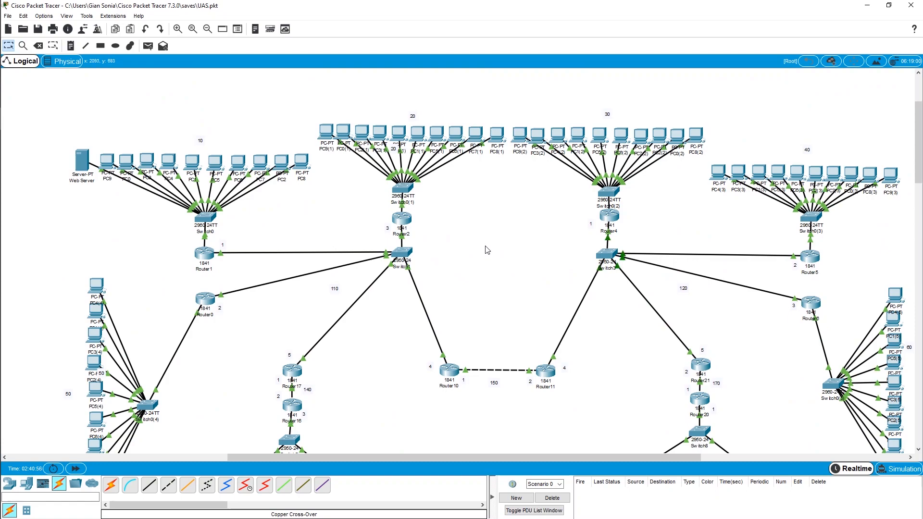
# Briefly reopen and close Router1's window, and look over the topology from networks 10 to 40 down to networks 70 to 100.
pyautogui.click(200, 263)
pyautogui.moveTo(471, 118); pyautogui.dragTo(771, 100)
pyautogui.click(893, 92)
pyautogui.scroll(-4, 539, 241)
pyautogui.scroll(4, 539, 241)
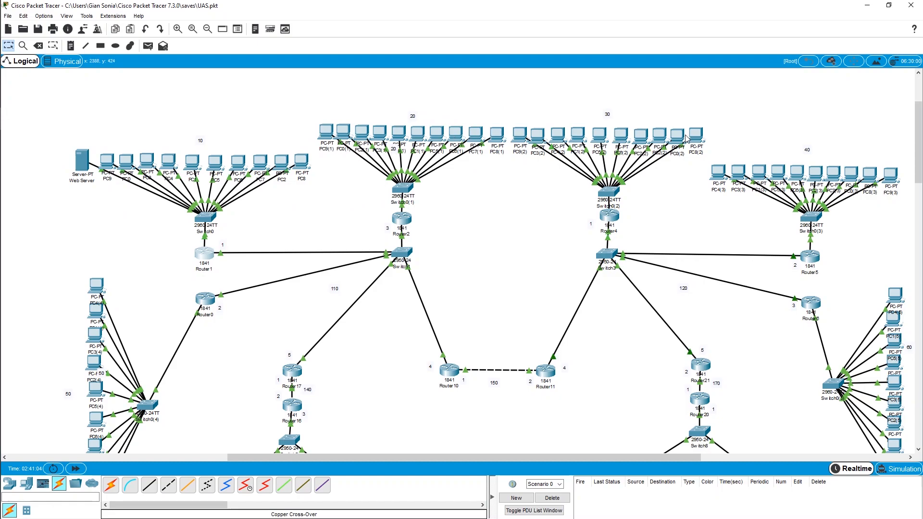
pyautogui.scroll(-5, 707, 331)
pyautogui.scroll(-3, 707, 331)
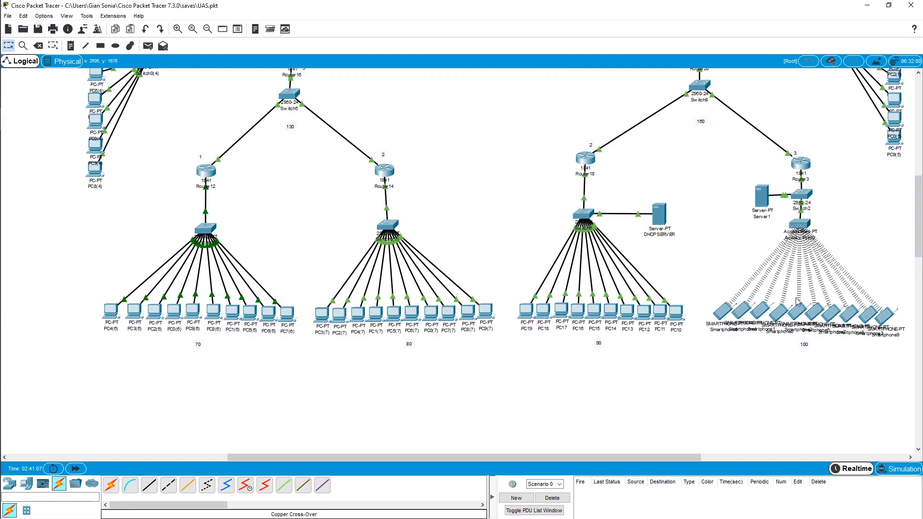
pyautogui.scroll(10, 548, 312)
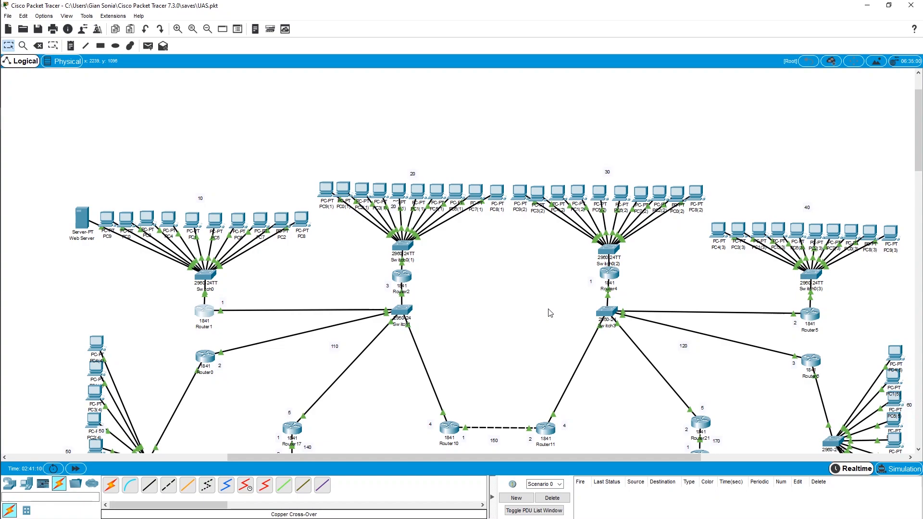
# Open Router1's static route settings, with its window moved clear of networks 10 and 20.
pyautogui.click(205, 314)
pyautogui.moveTo(397, 122); pyautogui.dragTo(581, 106)
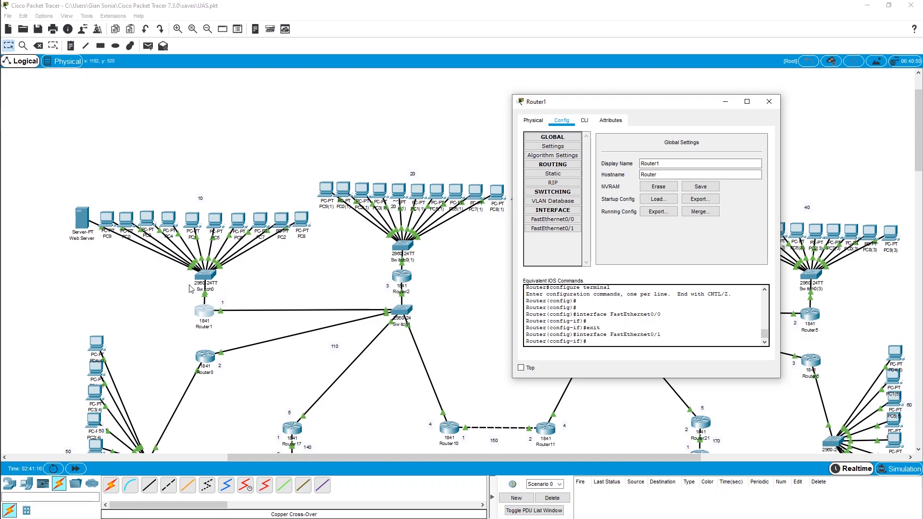
pyautogui.click(552, 174)
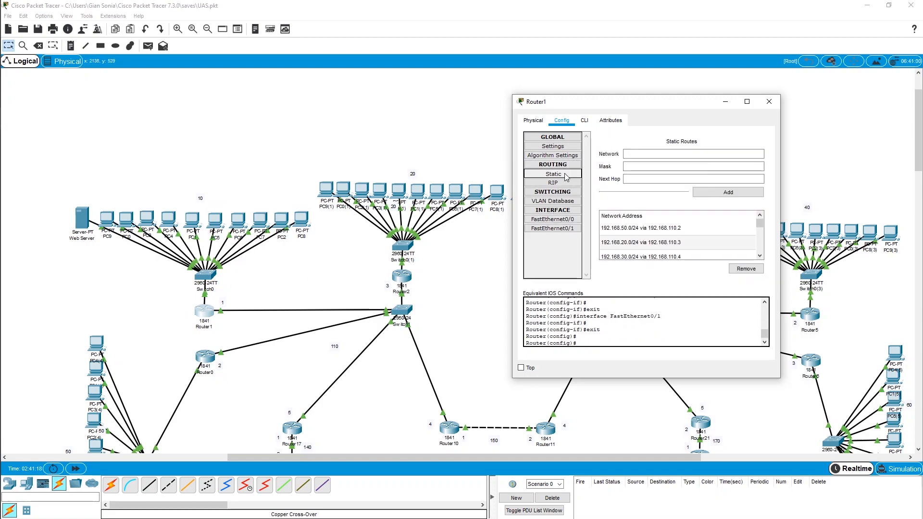
# Demonstrate the Network and Mask fields of a static route on Router1 by entering the mask 255.255.255.0, and clear the entry.
pyautogui.click(655, 154)
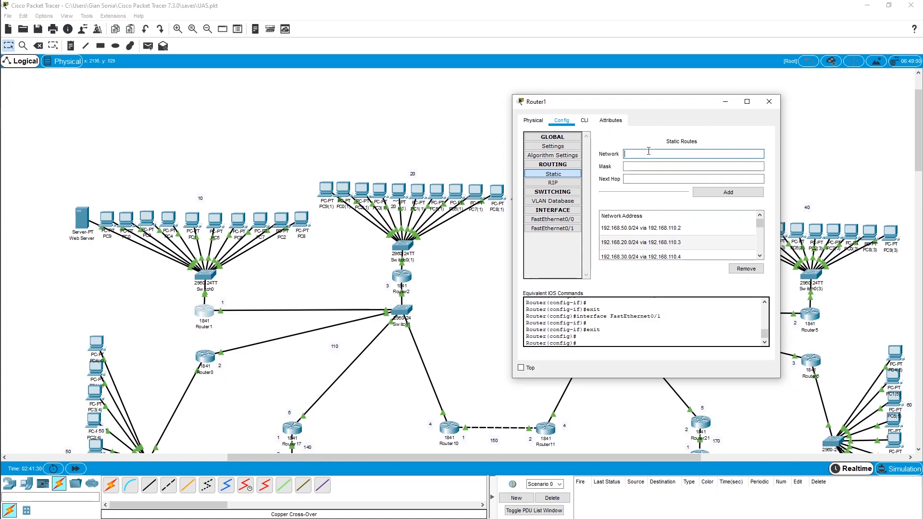
pyautogui.click(638, 167)
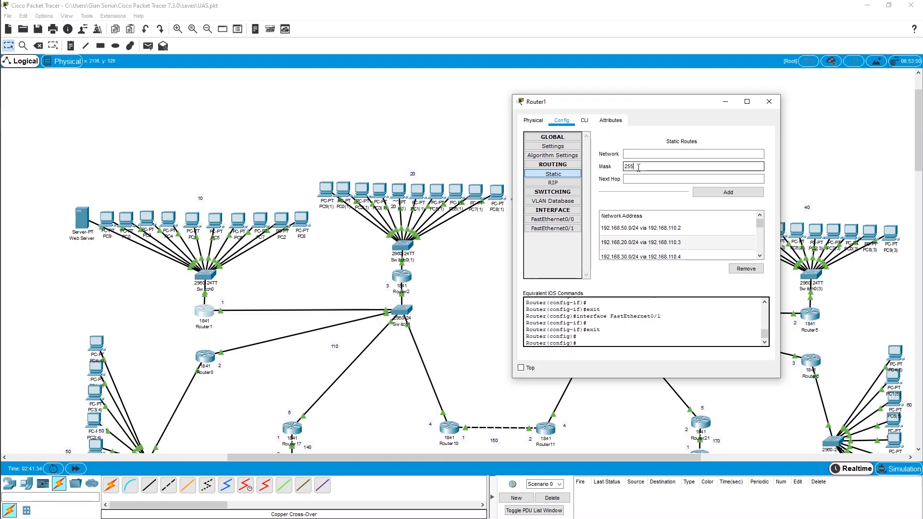
pyautogui.write('255.255.255.0')
pyautogui.press('BackSpace')
pyautogui.press('BackSpace')
pyautogui.press('BackSpace')
pyautogui.press('BackSpace')
pyautogui.press('BackSpace')
pyautogui.press('BackSpace')
pyautogui.press('BackSpace')
pyautogui.press('BackSpace')
pyautogui.press('BackSpace')
pyautogui.press('BackSpace')
pyautogui.press('BackSpace')
pyautogui.press('BackSpace')
pyautogui.write('255.255.2')
pyautogui.moveTo(680, 166); pyautogui.dragTo(612, 173)
pyautogui.press('BackSpace')
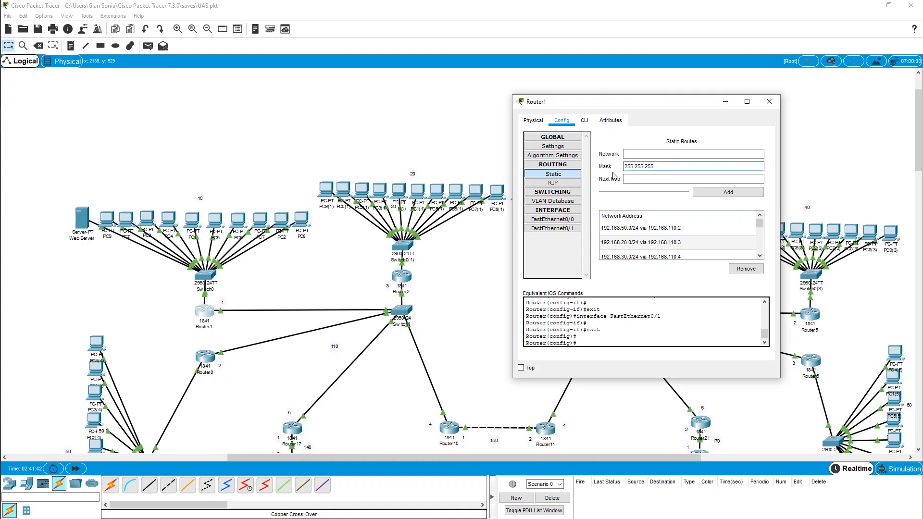
# Point out the Next Hop field and select the 192.168.20.0/24 entry in Router1's static route list.
pyautogui.click(654, 182)
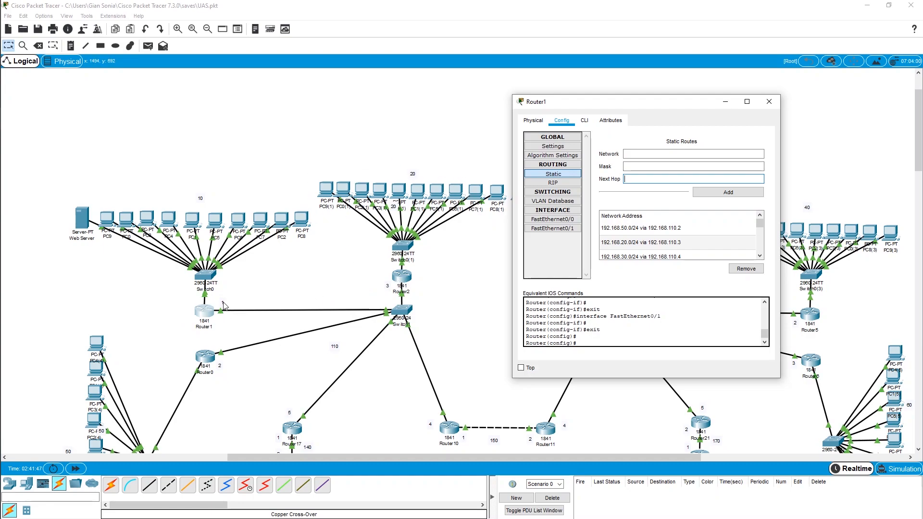
pyautogui.click(639, 244)
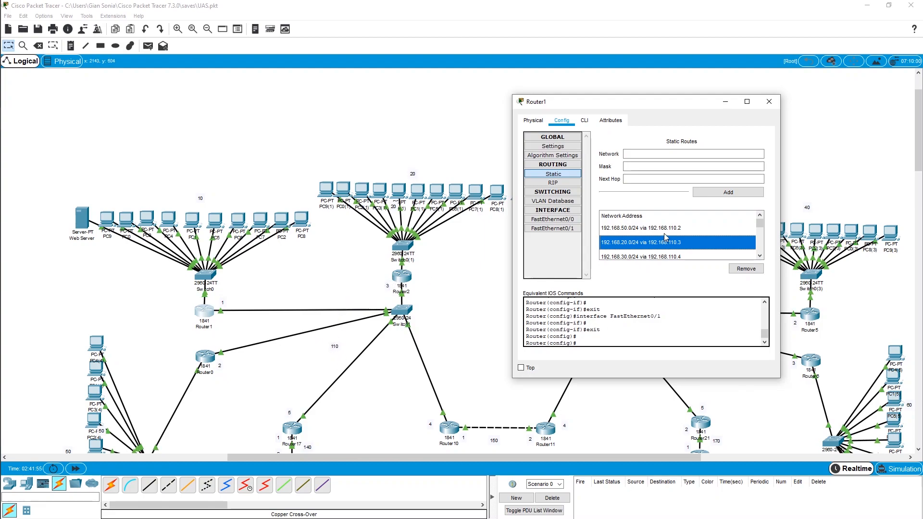
# Select the 192.168.30.0/24 entry in Router1's static routes, and mark the 150 label between Router10 and Router11 on the topology.
pyautogui.click(648, 257)
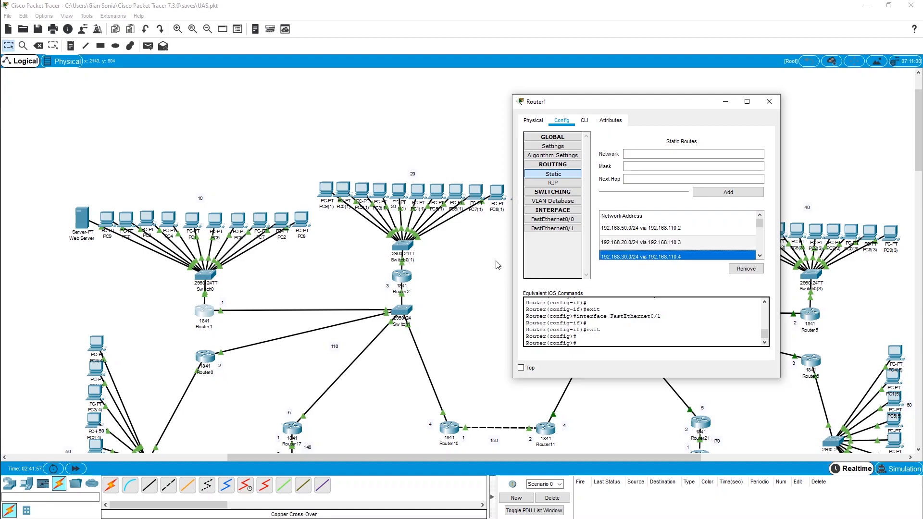
pyautogui.moveTo(563, 102); pyautogui.dragTo(754, 234)
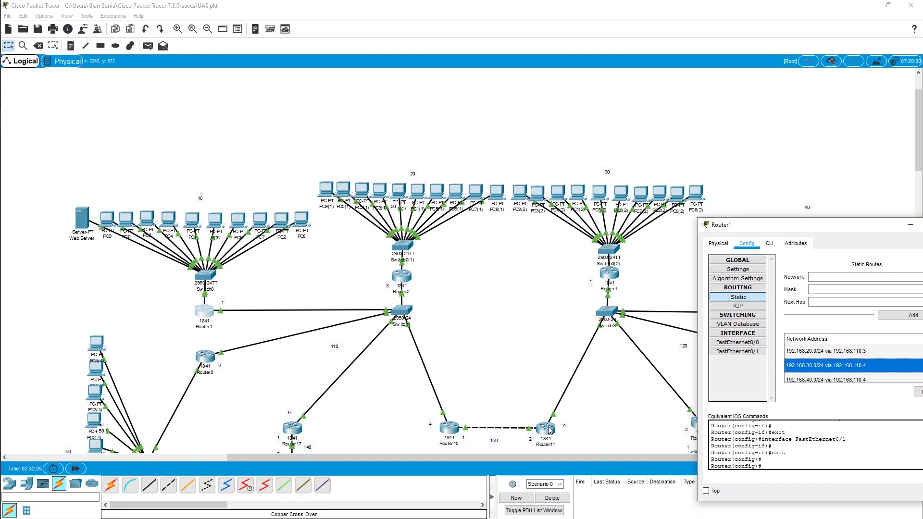
pyautogui.click(500, 445)
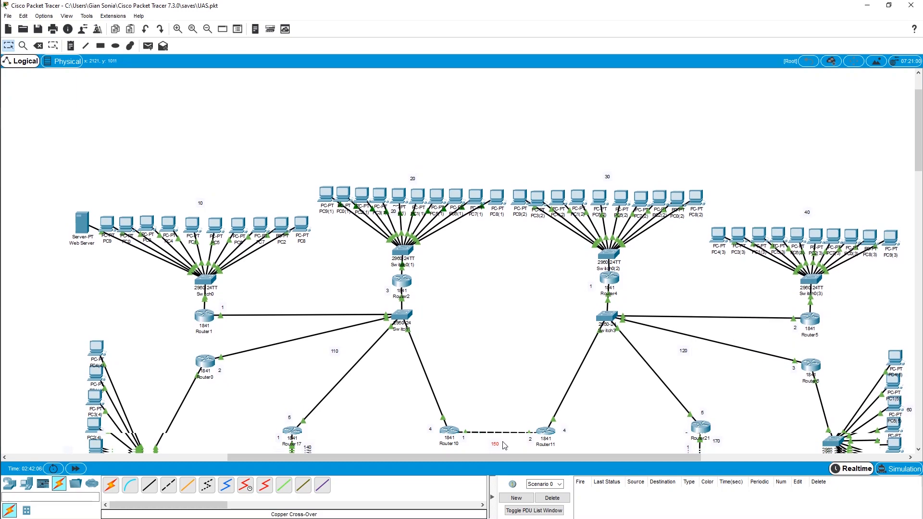
# Trace the path from network 10 to network 30 on the topology, and bring Router1's static routes back without covering Router10.
pyautogui.scroll(-5, 494, 332)
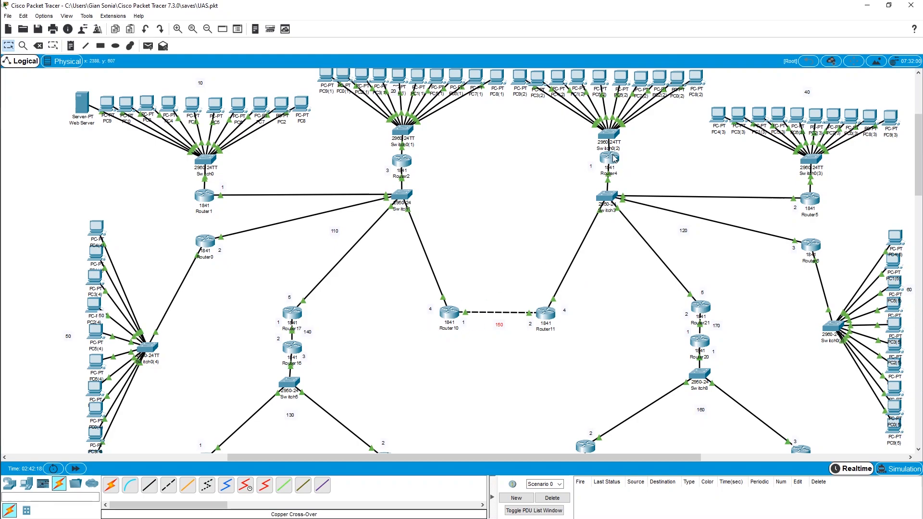
pyautogui.scroll(3, 650, 194)
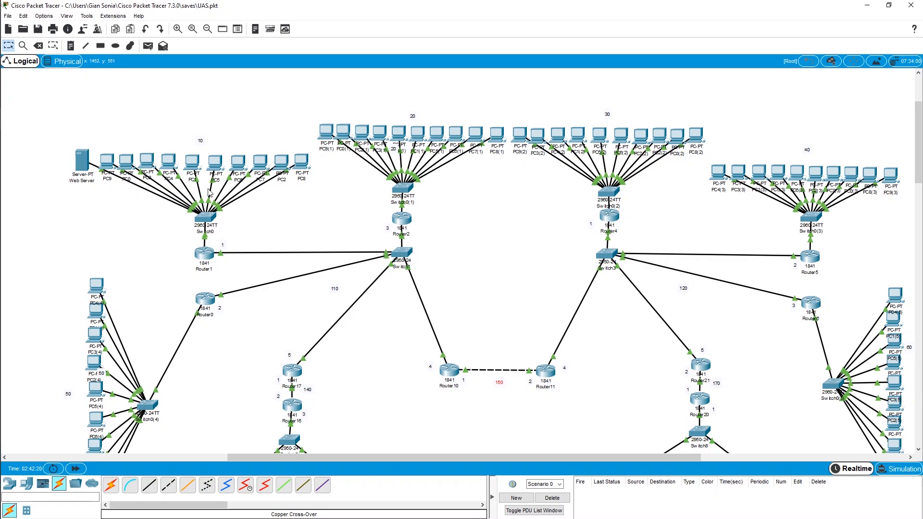
pyautogui.scroll(-3, 254, 198)
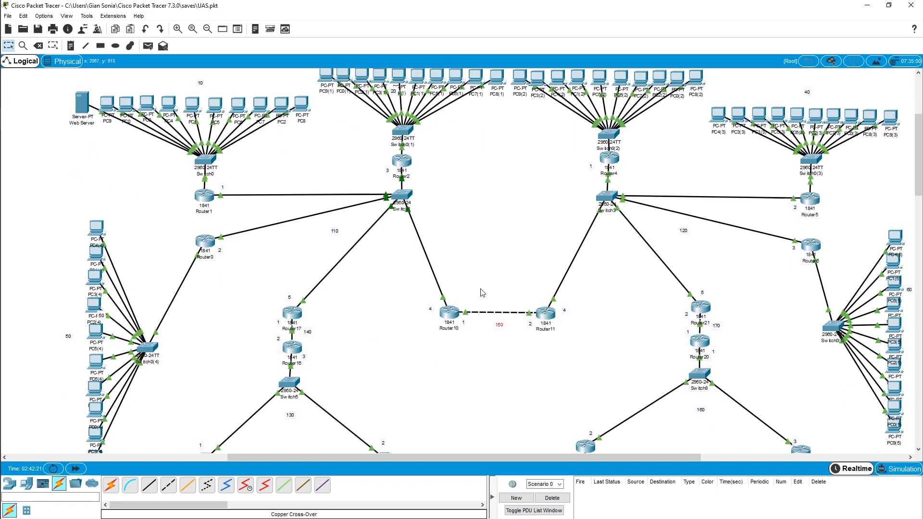
pyautogui.scroll(-6, 488, 294)
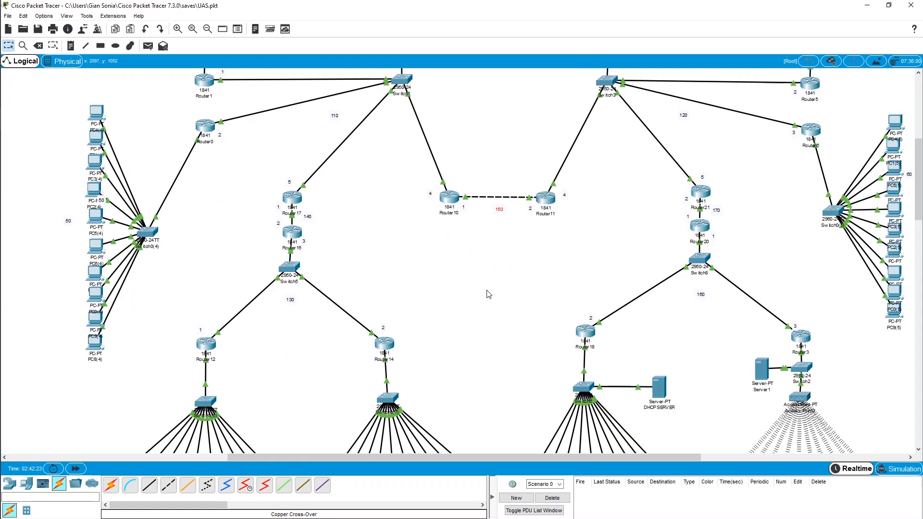
pyautogui.scroll(6, 489, 294)
pyautogui.click(202, 197)
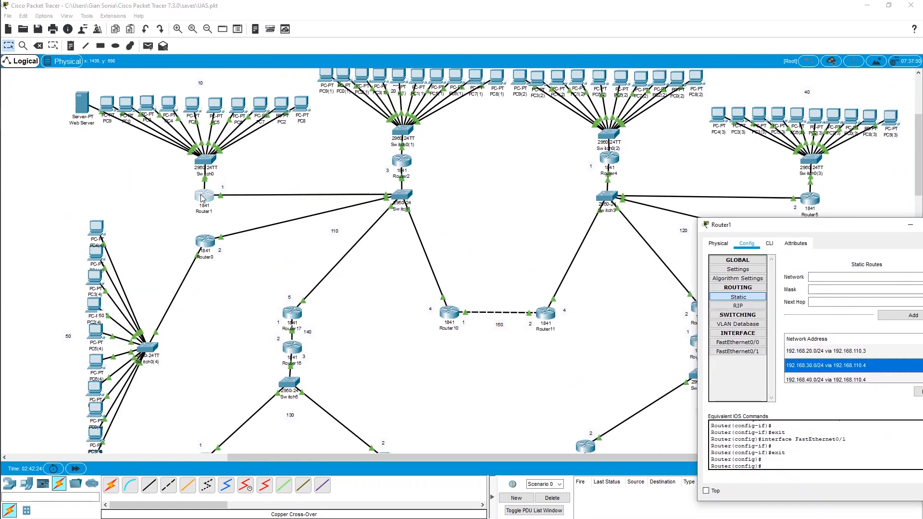
pyautogui.moveTo(767, 226); pyautogui.dragTo(490, 183)
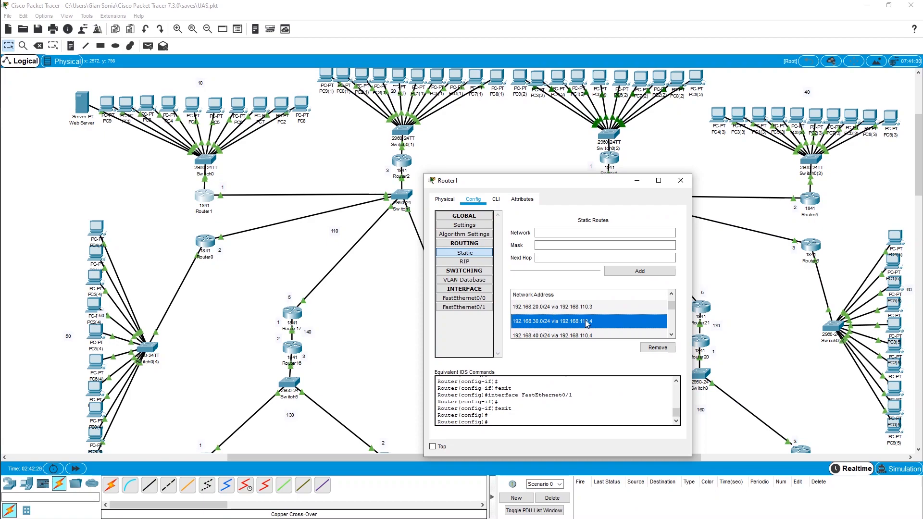
pyautogui.moveTo(536, 185); pyautogui.dragTo(698, 170)
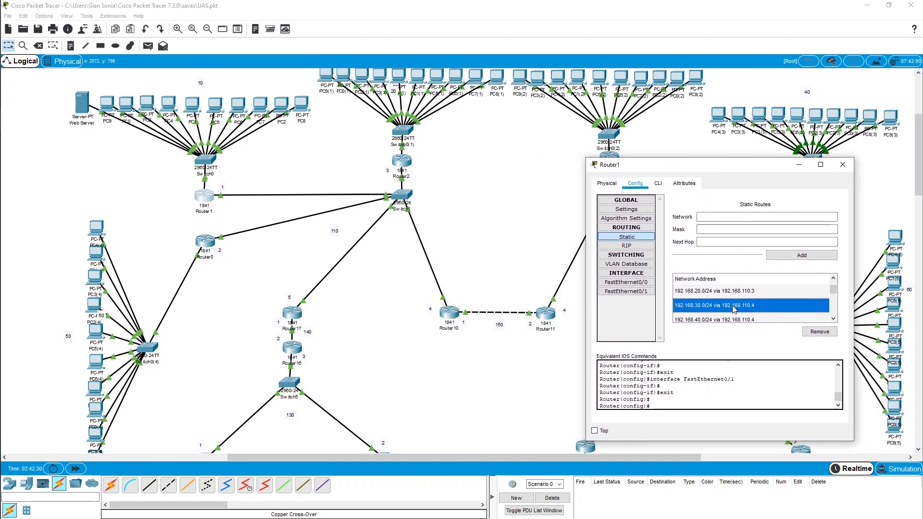
# Open Router10's static routes beside the topology, select the 192.168.30.0/24 entry to show its next hop, and close the window.
pyautogui.doubleClick(447, 313)
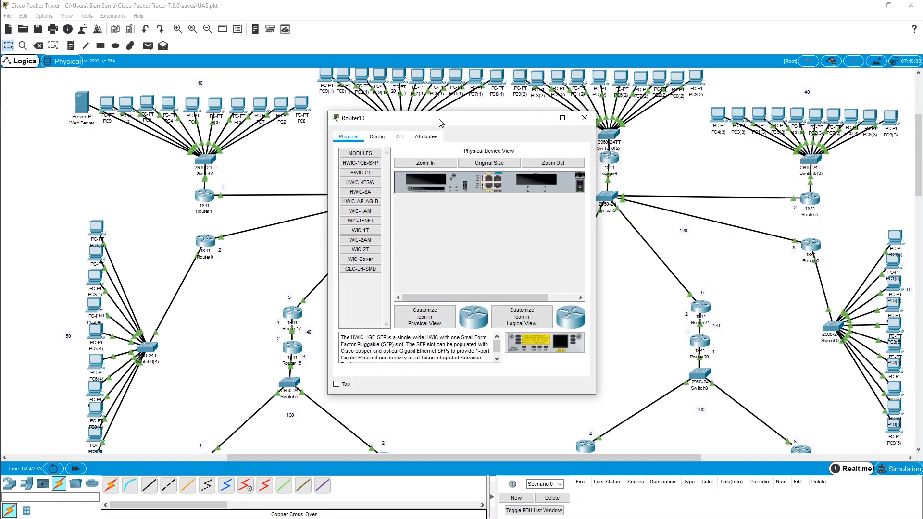
pyautogui.moveTo(440, 122); pyautogui.dragTo(725, 126)
pyautogui.click(660, 141)
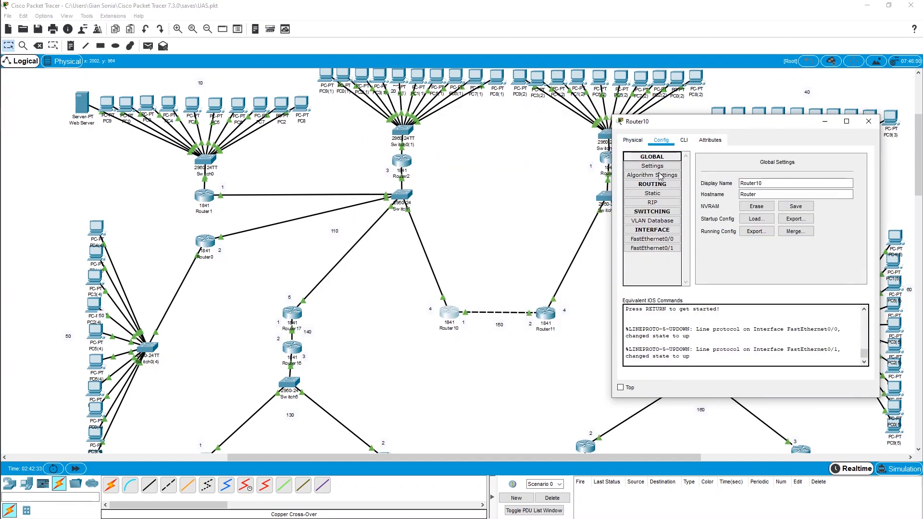
pyautogui.click(656, 194)
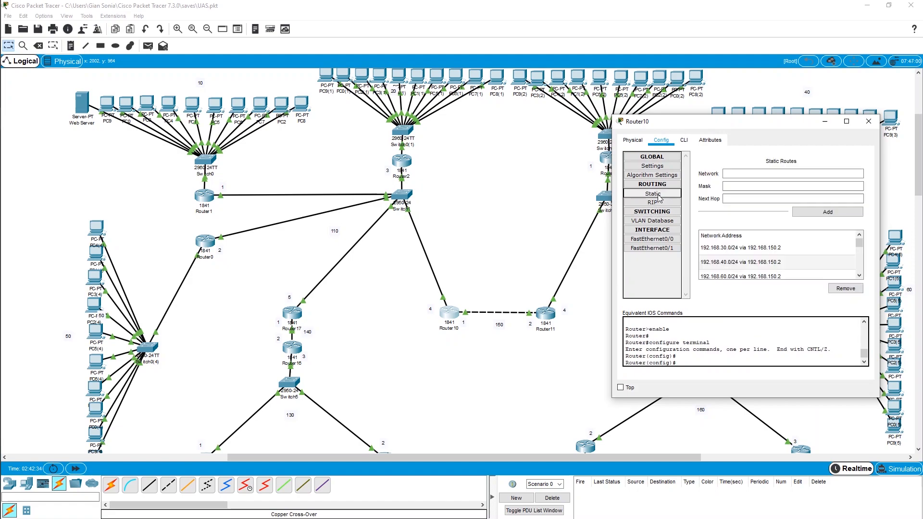
pyautogui.click(736, 248)
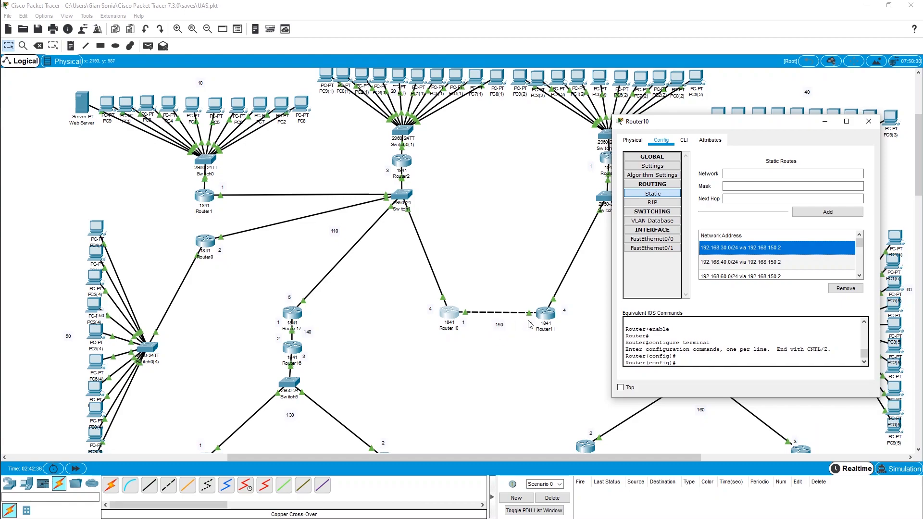
pyautogui.click(869, 121)
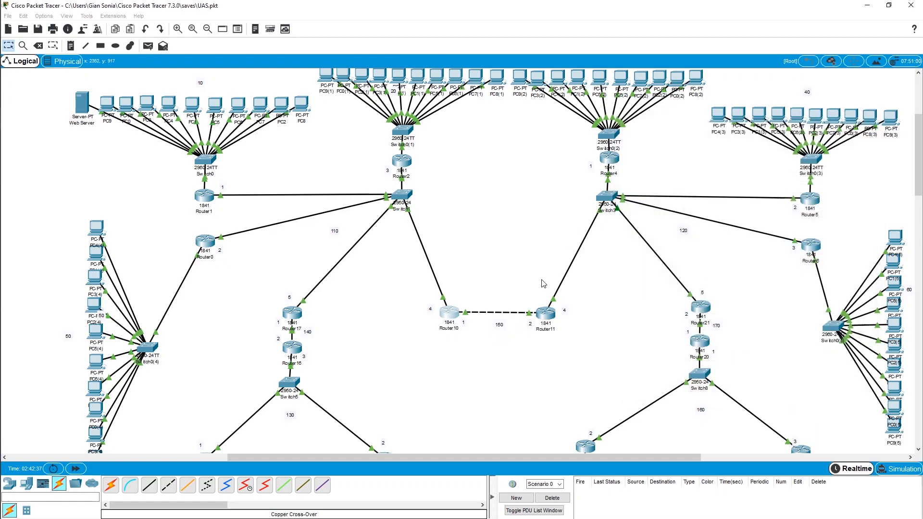
# Open Router11's static route settings, with its window moved clear of Router10, Router11 and network 30.
pyautogui.click(548, 315)
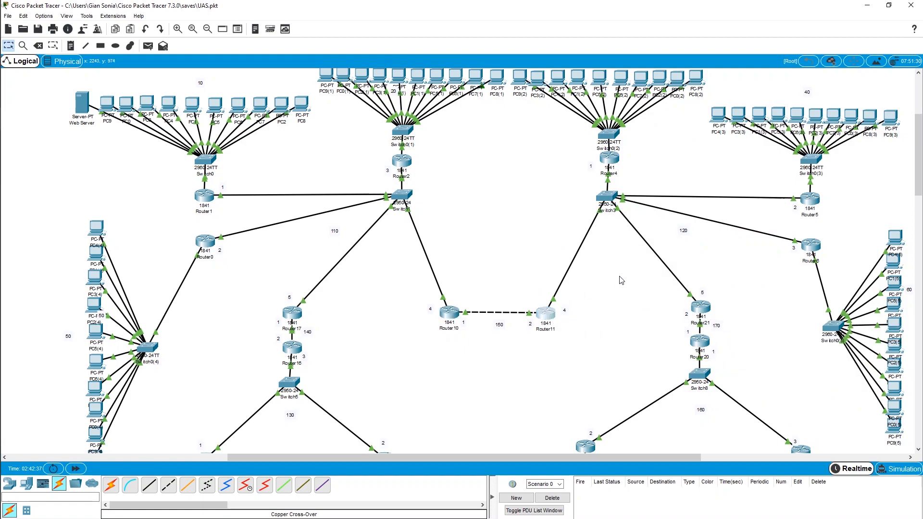
pyautogui.moveTo(463, 124); pyautogui.dragTo(191, 123)
pyautogui.click(376, 136)
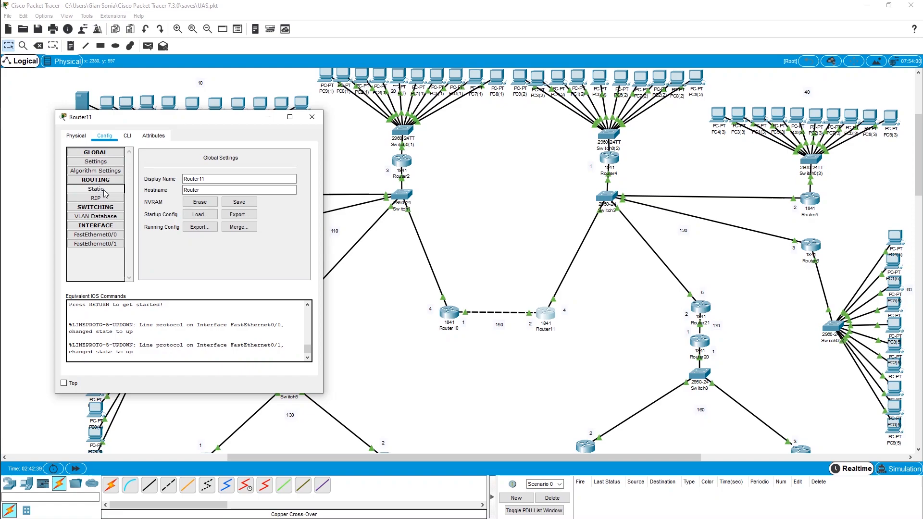
pyautogui.click(96, 189)
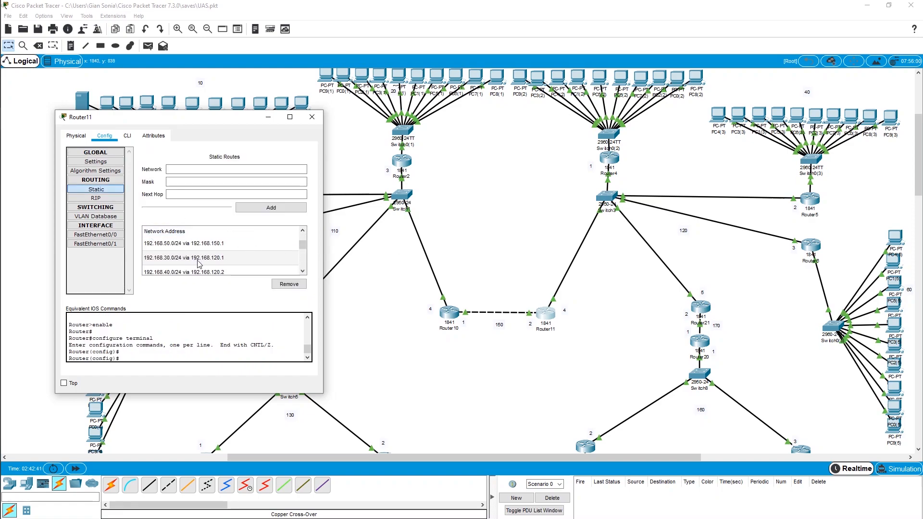
# Find and select the 192.168.30.0/24 entry in Router11's static routes to show its next hop, and close the window.
pyautogui.scroll(-3, 198, 262)
pyautogui.scroll(5, 198, 263)
pyautogui.click(302, 271)
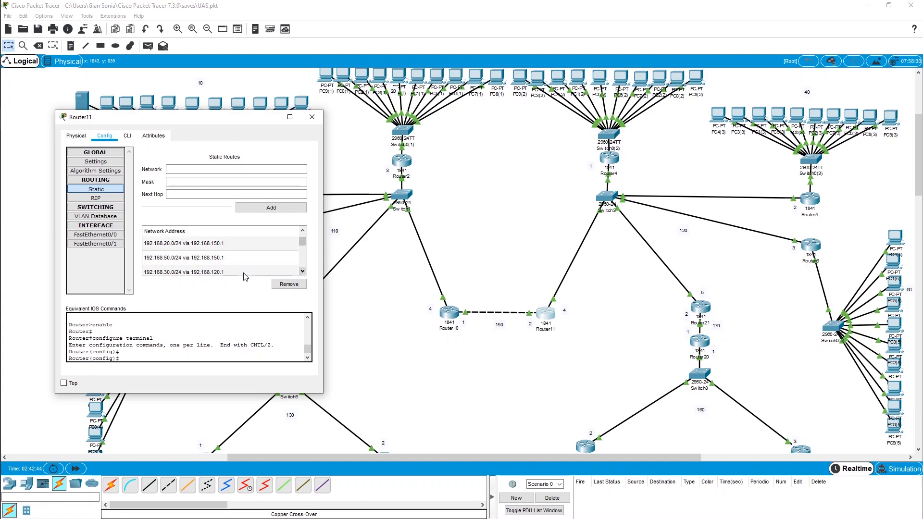
pyautogui.click(277, 272)
pyautogui.click(303, 272)
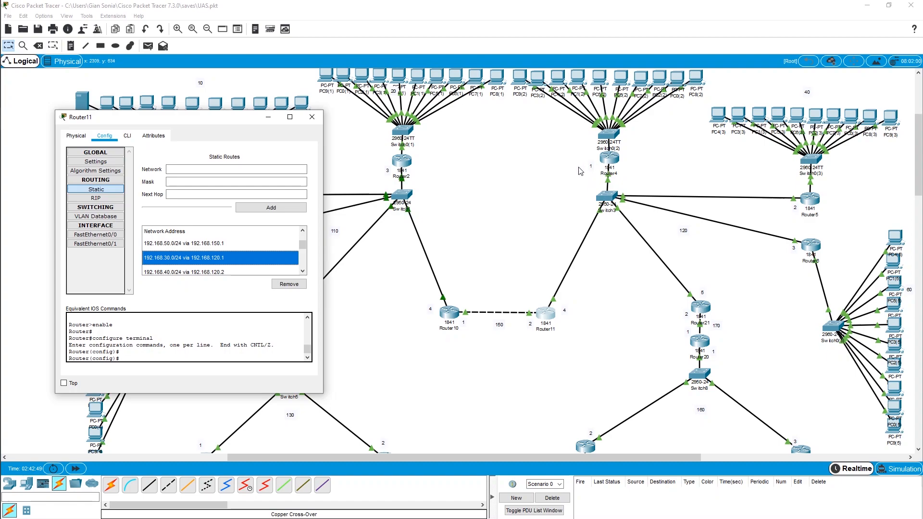
pyautogui.click(312, 117)
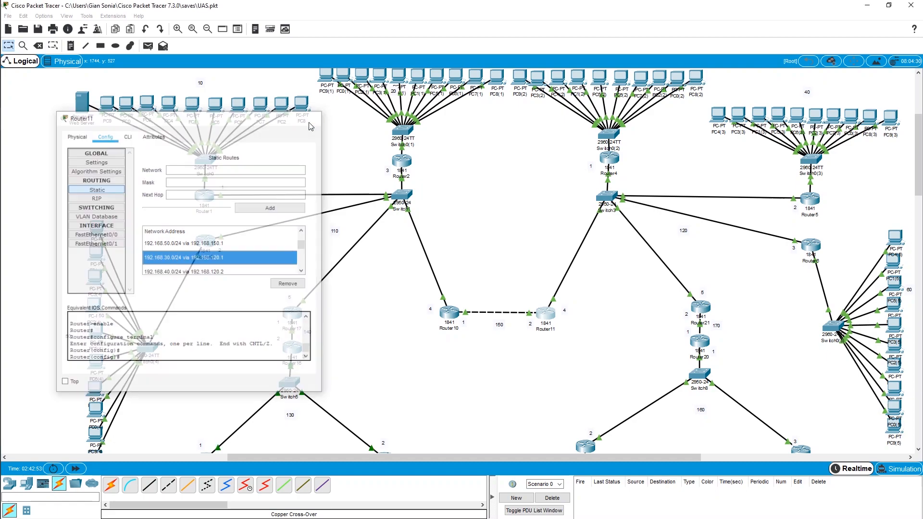
# Open Router4's static route settings, with its window moved clear of Router4 and network 30.
pyautogui.click(609, 158)
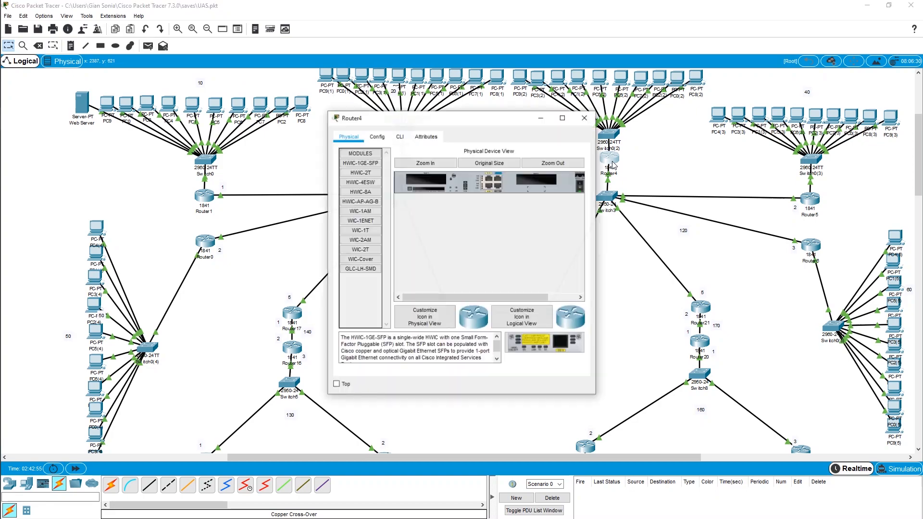
pyautogui.click(376, 136)
pyautogui.click(368, 190)
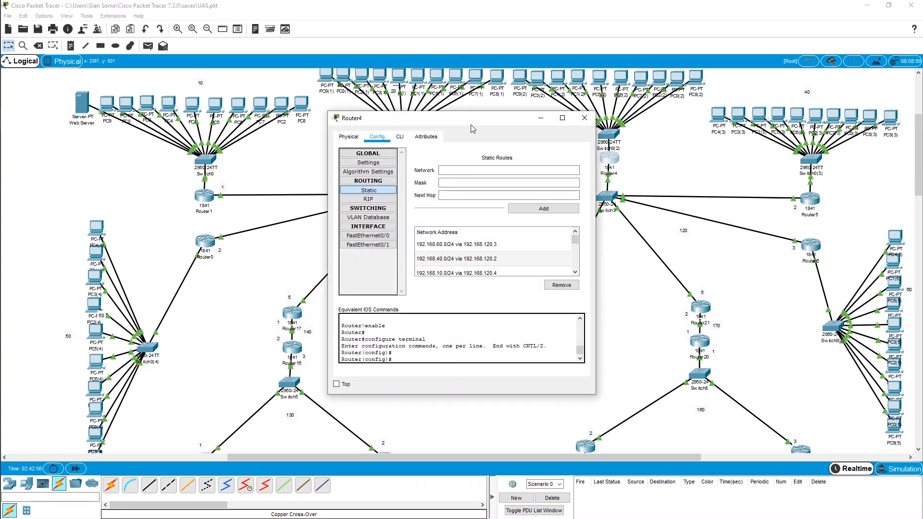
pyautogui.moveTo(472, 126); pyautogui.dragTo(454, 188)
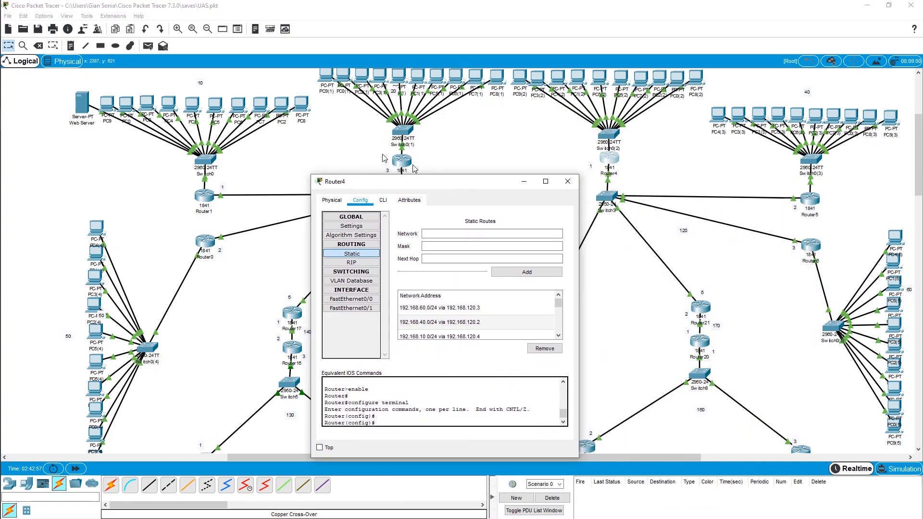
pyautogui.moveTo(385, 157)
pyautogui.mouseDown()
pyautogui.moveTo(339, 122)
pyautogui.moveTo(385, 149)
pyautogui.mouseUp()
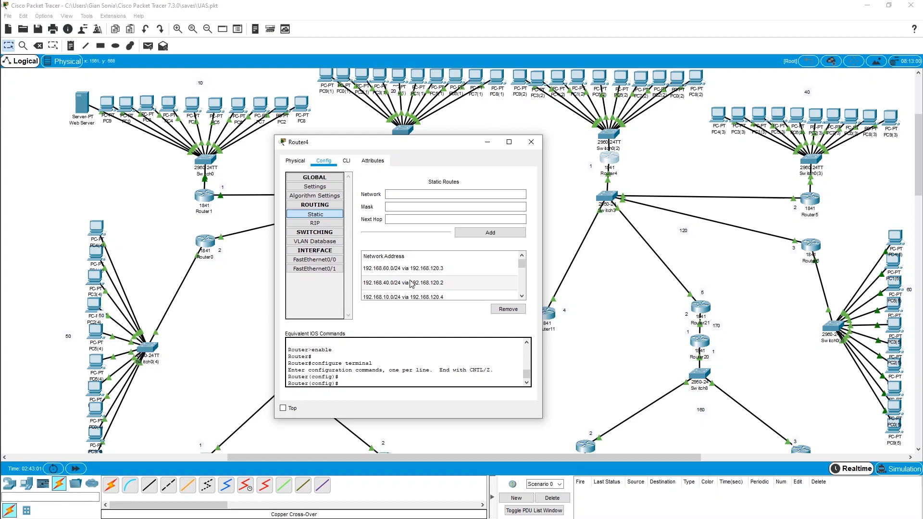
# Select the 192.168.10.0/24 return route on Router4, uncover Router10 and Router11 while explaining its next hop, and close the window.
pyautogui.click(412, 297)
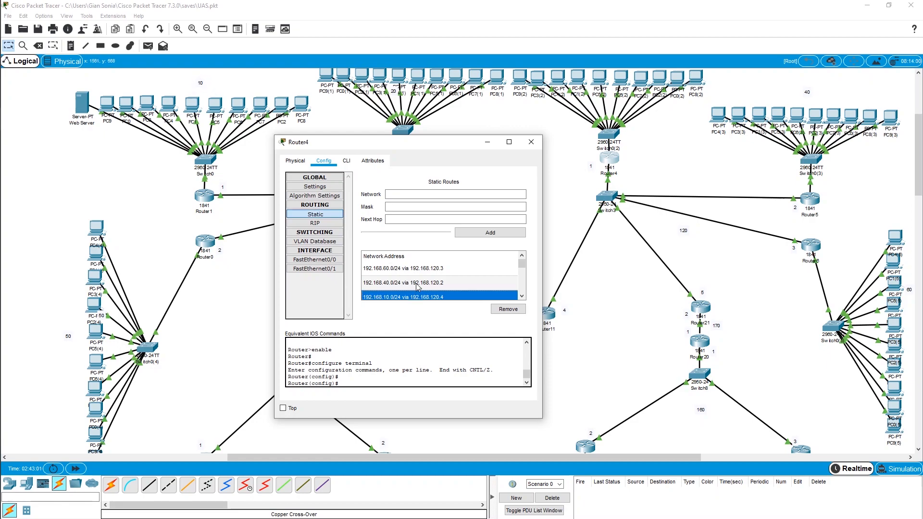
pyautogui.scroll(-1, 434, 302)
pyautogui.moveTo(445, 144); pyautogui.dragTo(259, 133)
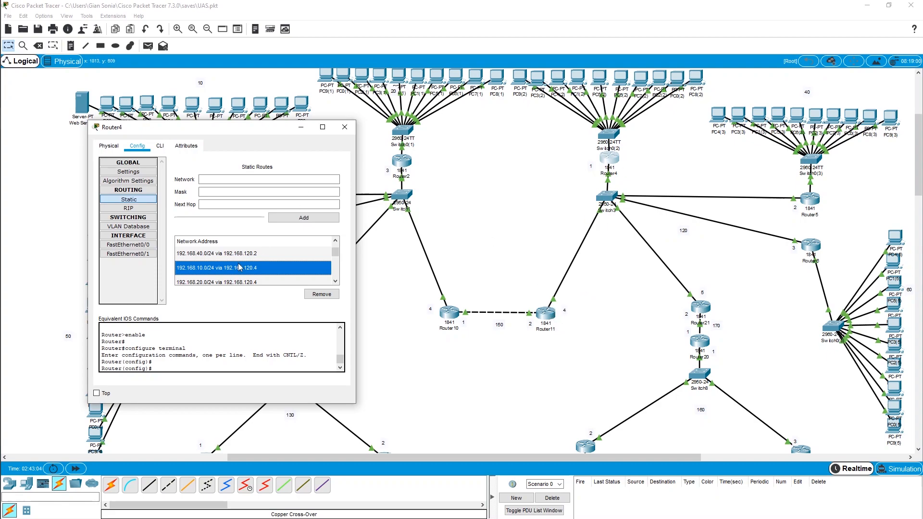
pyautogui.click(344, 127)
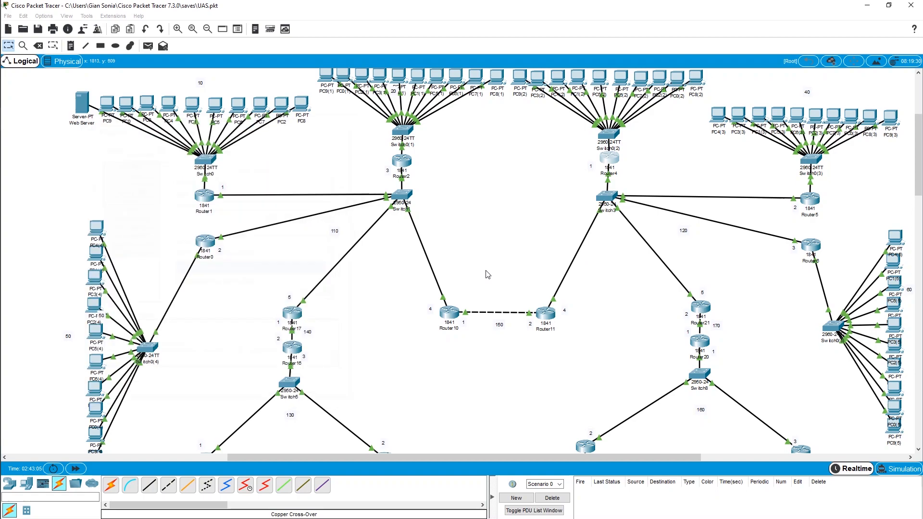
# Open Router11's static routes beside the topology and select the 192.168.10.0/24 entry to show the return path's next hop.
pyautogui.click(547, 315)
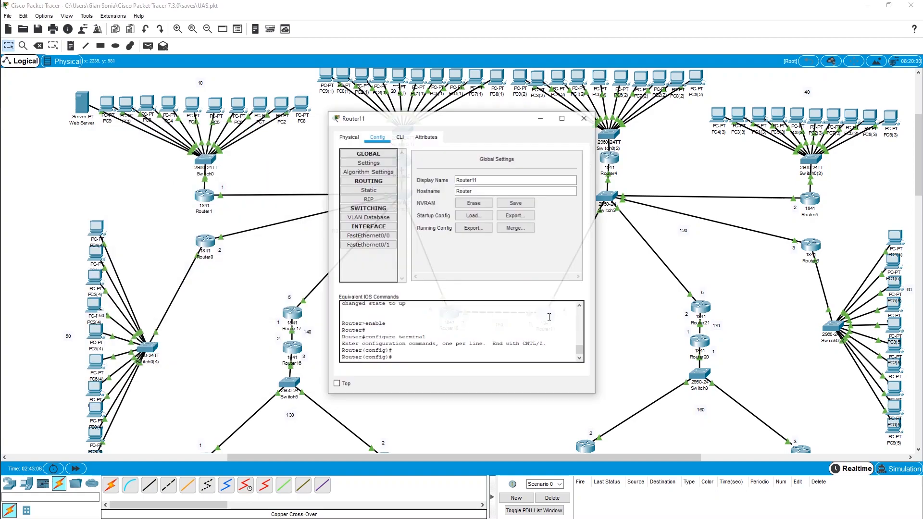
pyautogui.click(373, 192)
pyautogui.moveTo(504, 126); pyautogui.dragTo(268, 133)
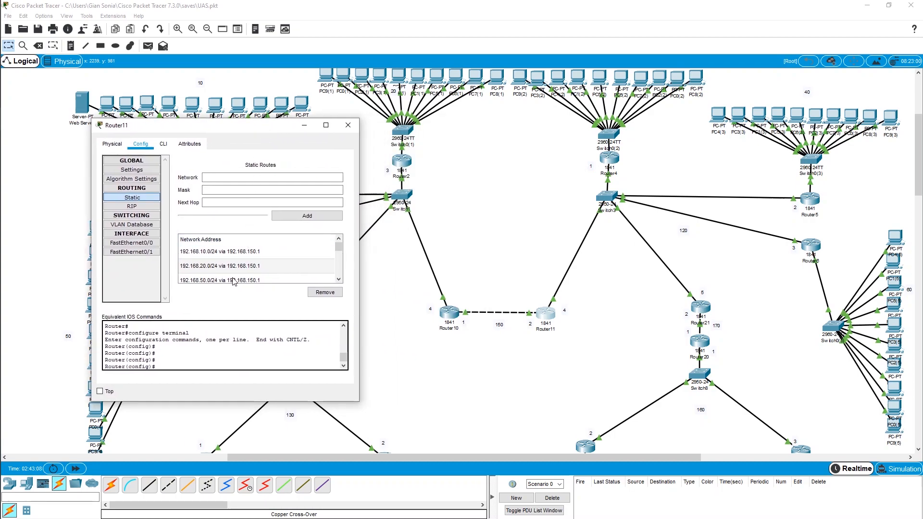
pyautogui.click(248, 254)
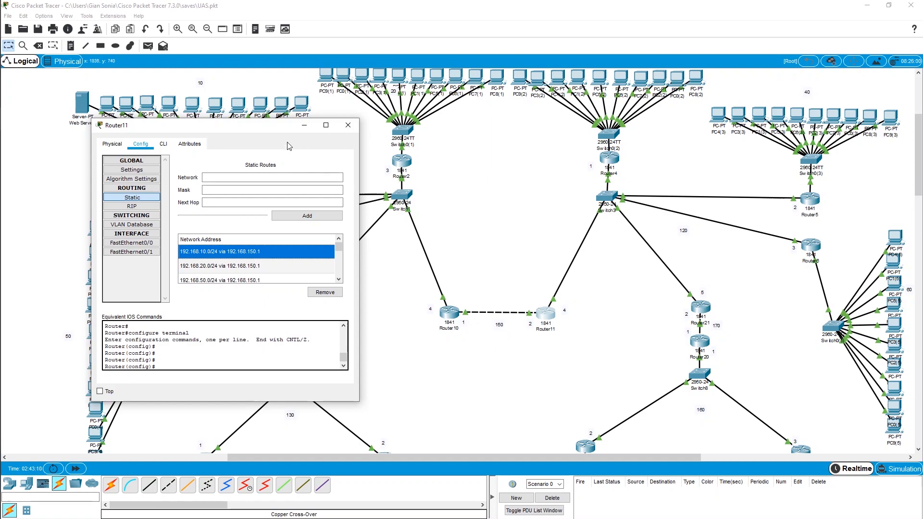
pyautogui.moveTo(271, 130); pyautogui.dragTo(255, 253)
# Open Router10's static route settings, with its window moved clear of Router10, Router1 and the links between them.
pyautogui.click(456, 316)
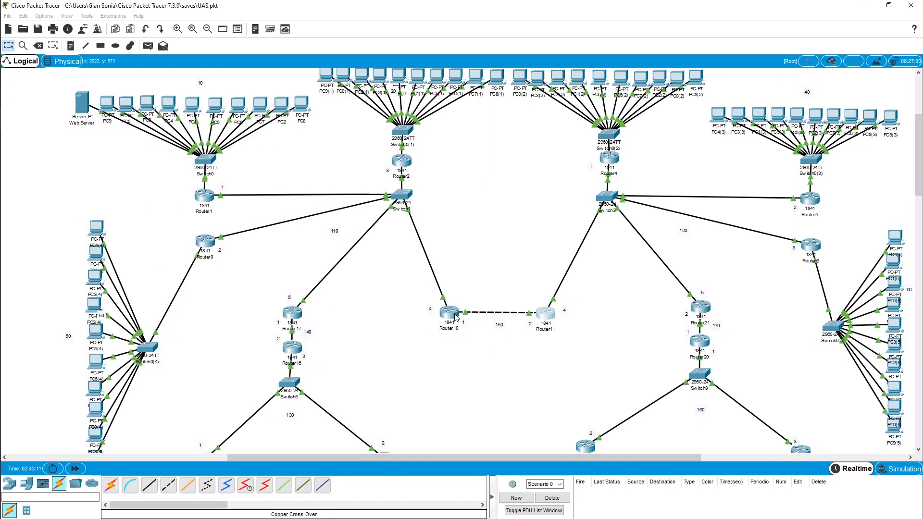
pyautogui.click(456, 316)
pyautogui.moveTo(439, 129); pyautogui.dragTo(770, 179)
pyautogui.click(696, 243)
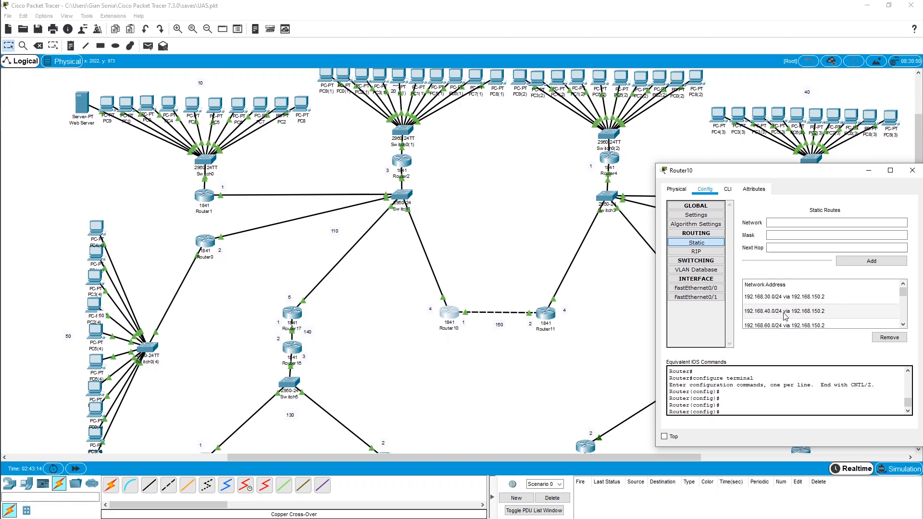
# Find and select the 192.168.10.0/24 entry in Router10's static routes to show its next hop, and close the window.
pyautogui.scroll(-2, 792, 318)
pyautogui.scroll(-1, 801, 318)
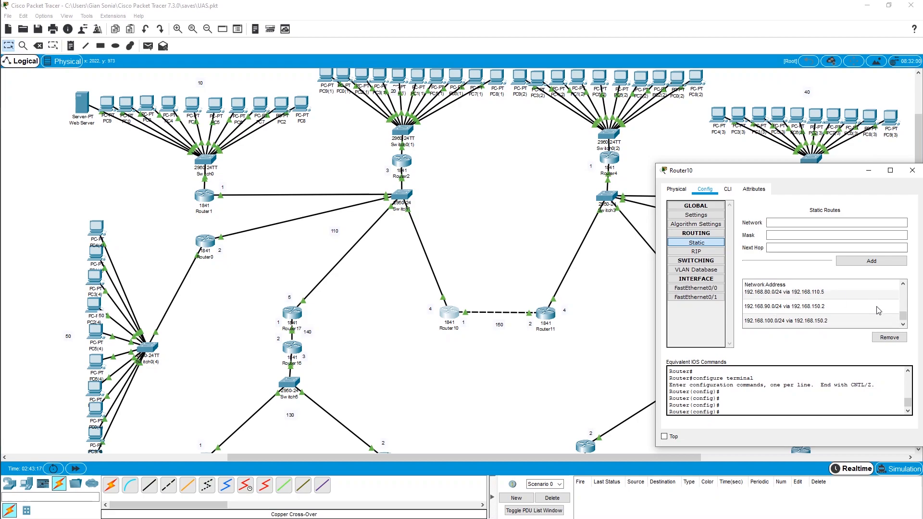
pyautogui.scroll(4, 865, 315)
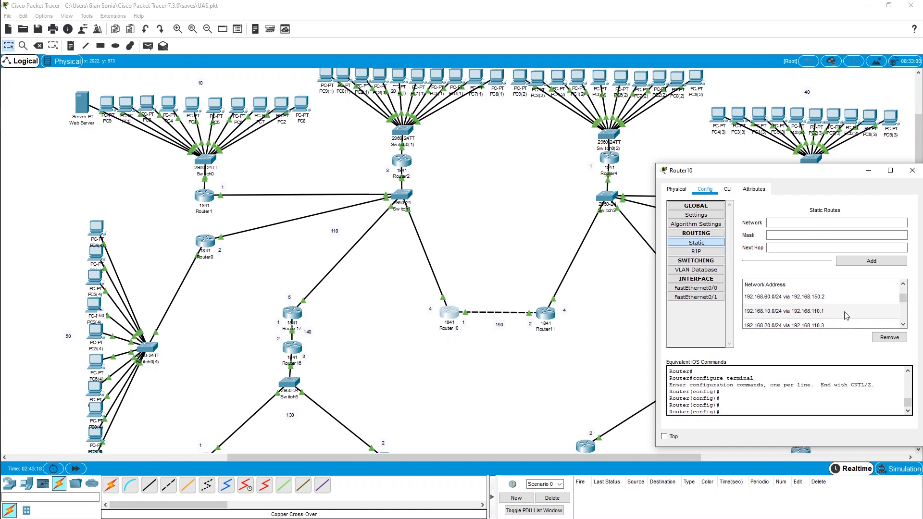
pyautogui.click(790, 317)
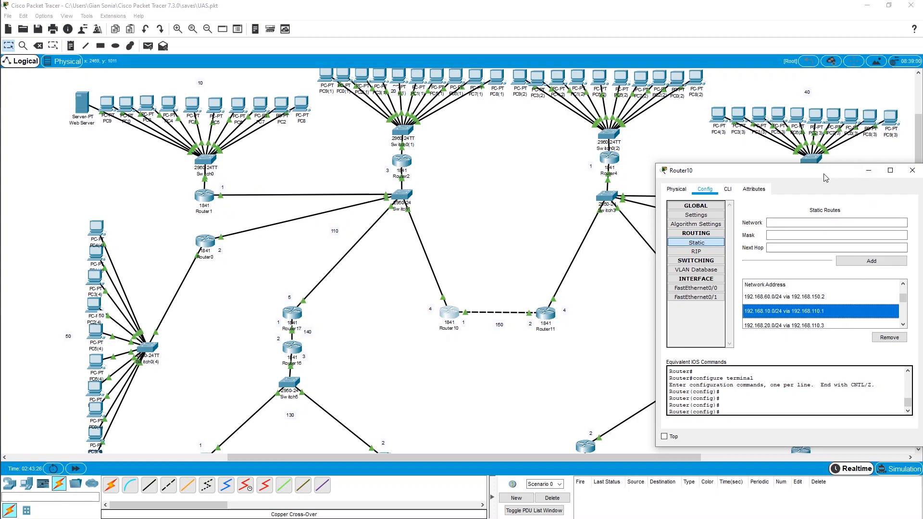
pyautogui.moveTo(848, 171); pyautogui.dragTo(580, 168)
pyautogui.click(640, 174)
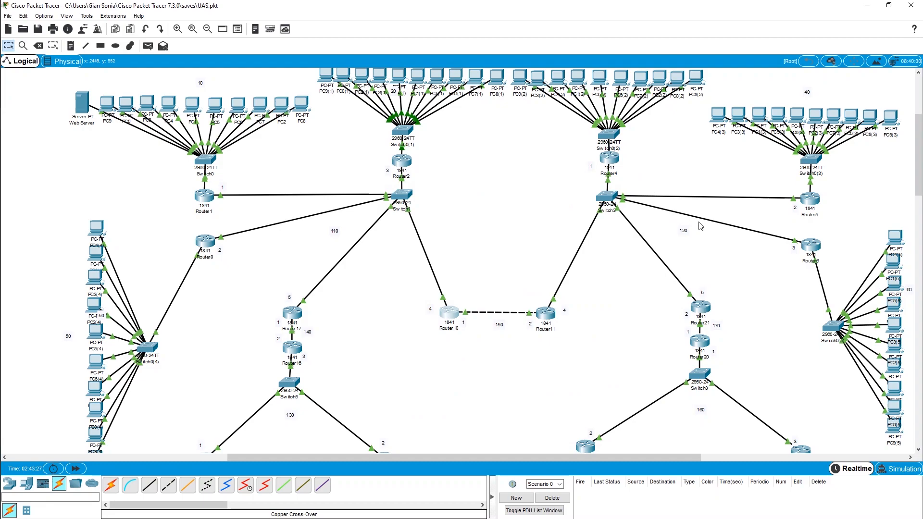
# Send a simple PDU from PC9 in network 10 to PC9(2) in network 30.
pyautogui.scroll(2, 317, 130)
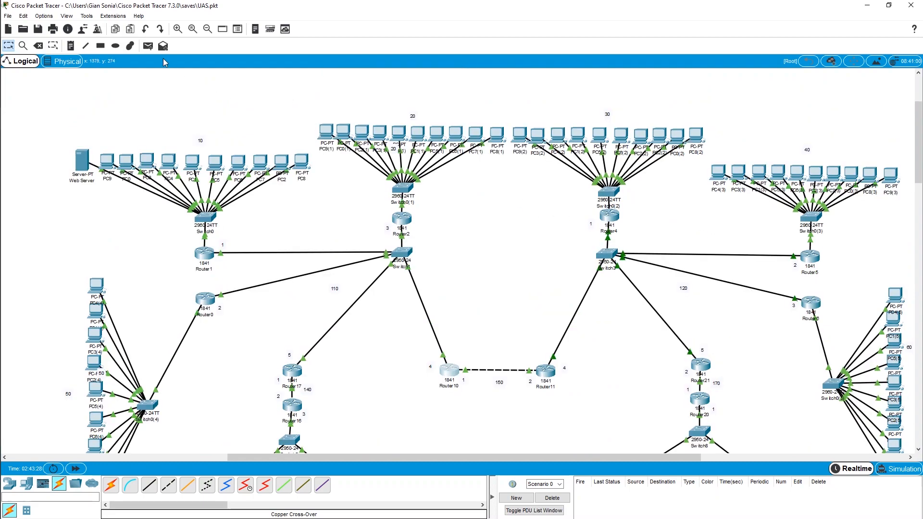
pyautogui.click(148, 49)
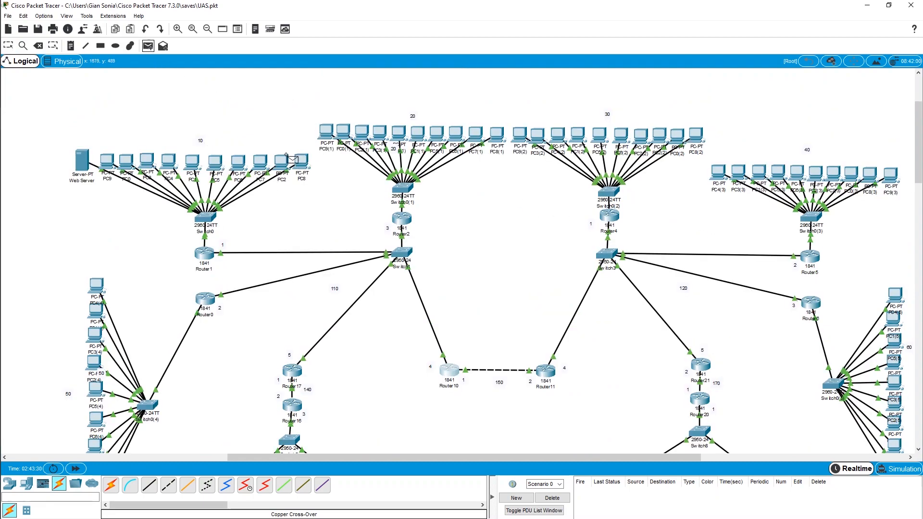
pyautogui.click(107, 160)
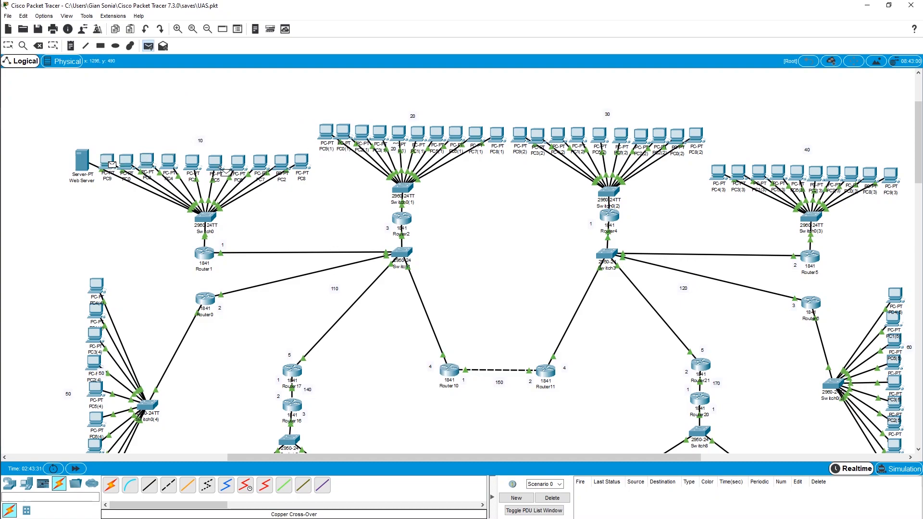
pyautogui.click(527, 139)
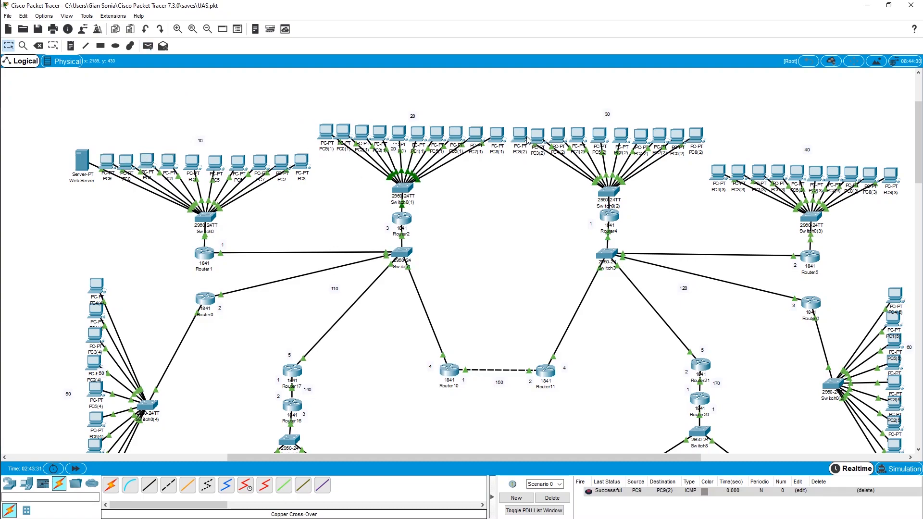
# Request the web server page at 192.168.10.12 in the Web Browser of PC9(2).
pyautogui.click(522, 138)
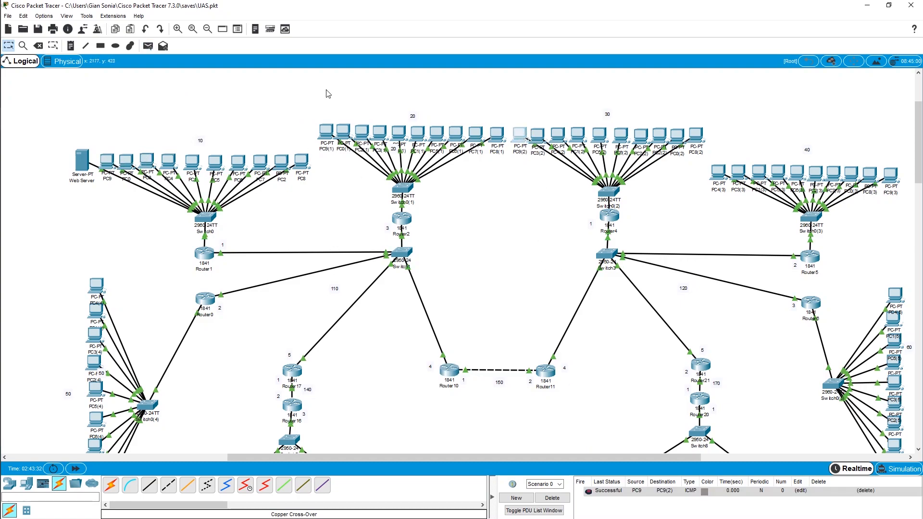
pyautogui.click(412, 139)
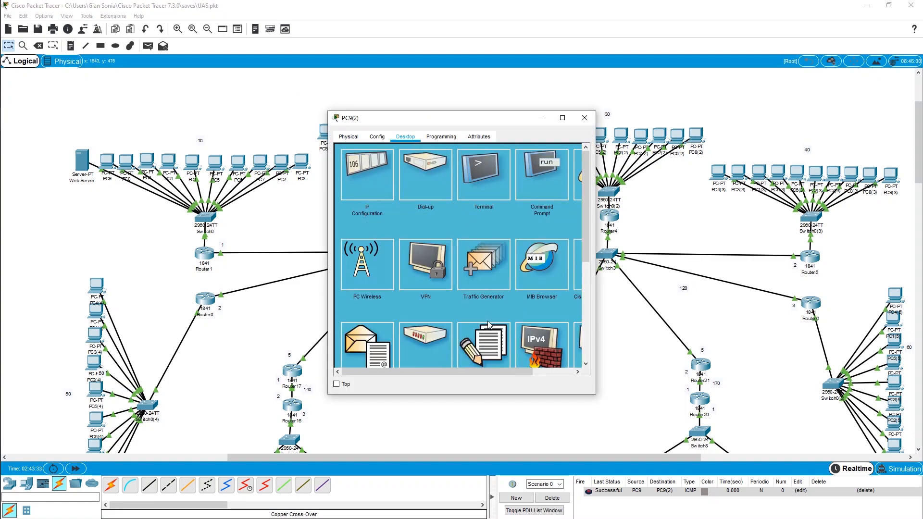
pyautogui.moveTo(477, 375); pyautogui.dragTo(566, 375)
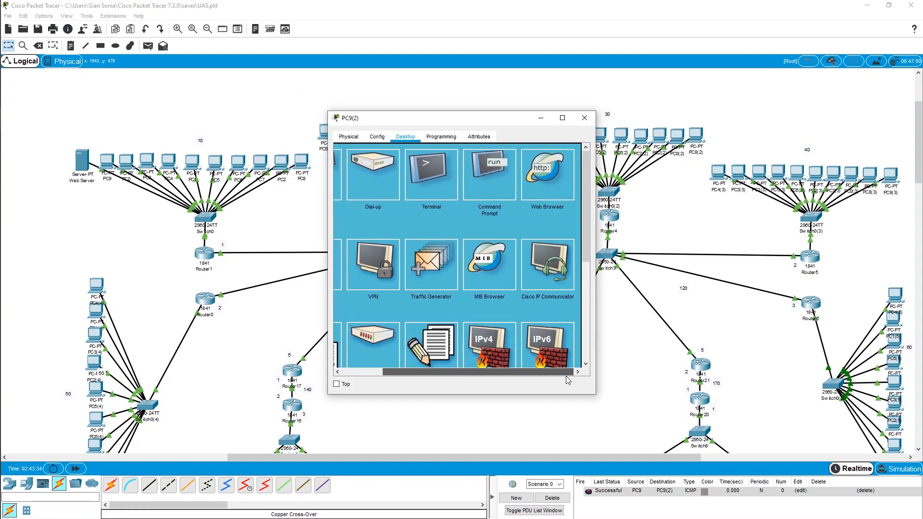
pyautogui.click(540, 168)
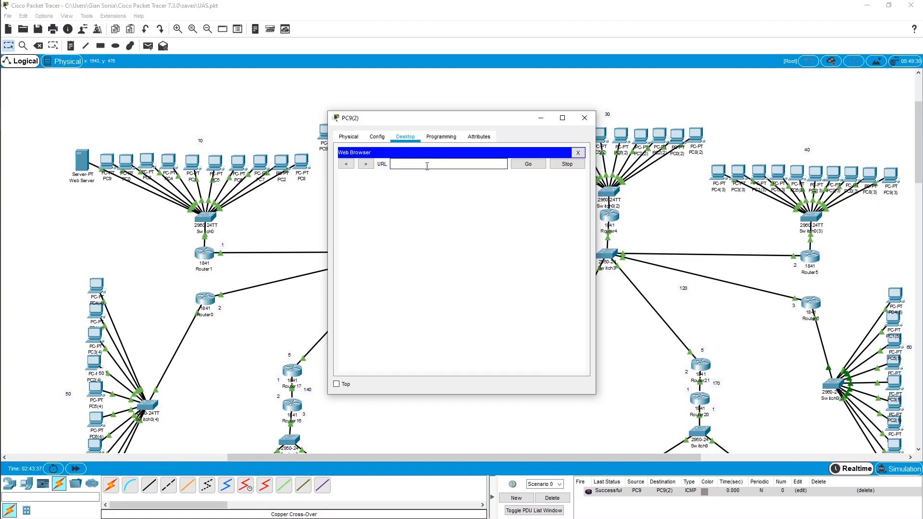
pyautogui.write('192.168.10.12')
pyautogui.click(531, 168)
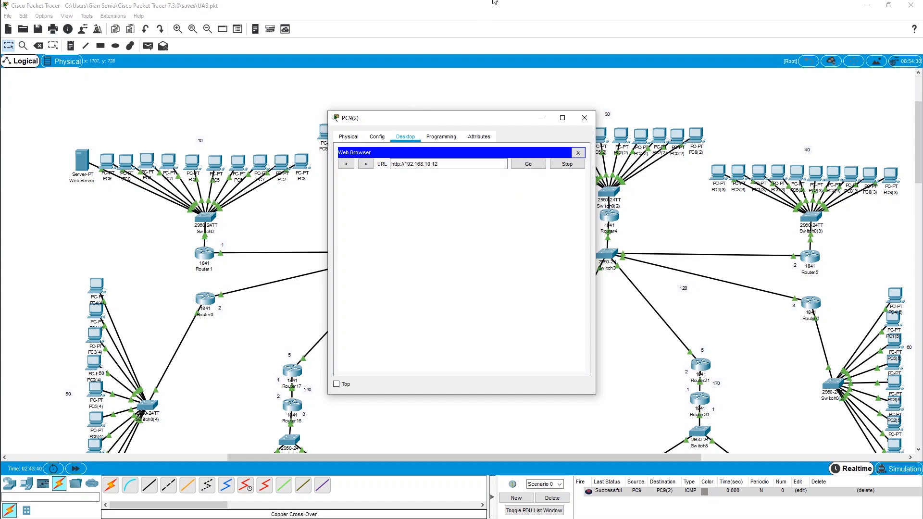
# Arrange the topology window and the PC9(2) browser window side by side.
pyautogui.click(584, 117)
pyautogui.moveTo(52, 5); pyautogui.dragTo(0, 145)
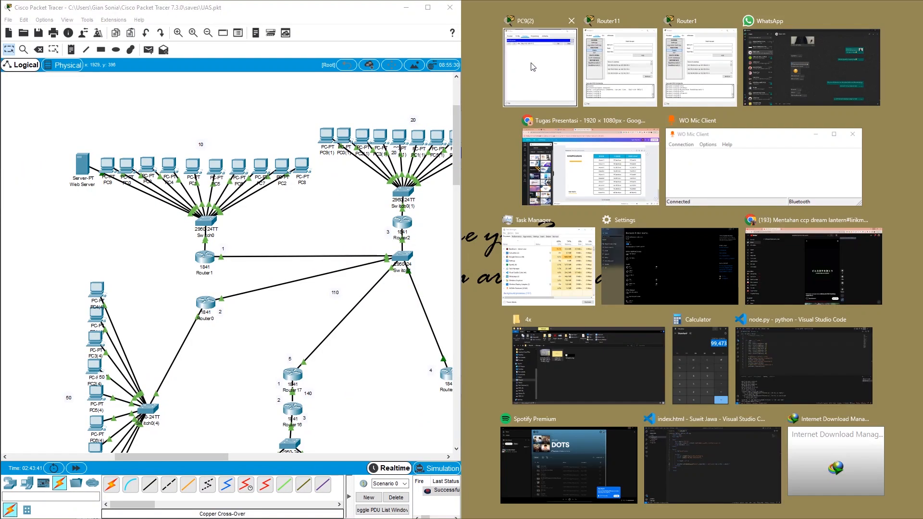
pyautogui.click(531, 66)
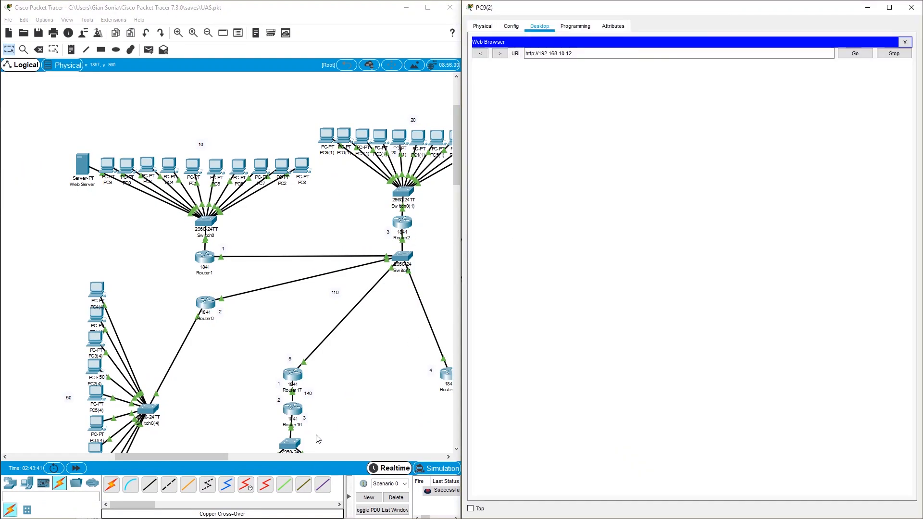
# Fast-forward the network time to load the web page on PC9(2), look through the page, and close the PC9(2) window.
pyautogui.click(77, 469)
pyautogui.click(78, 469)
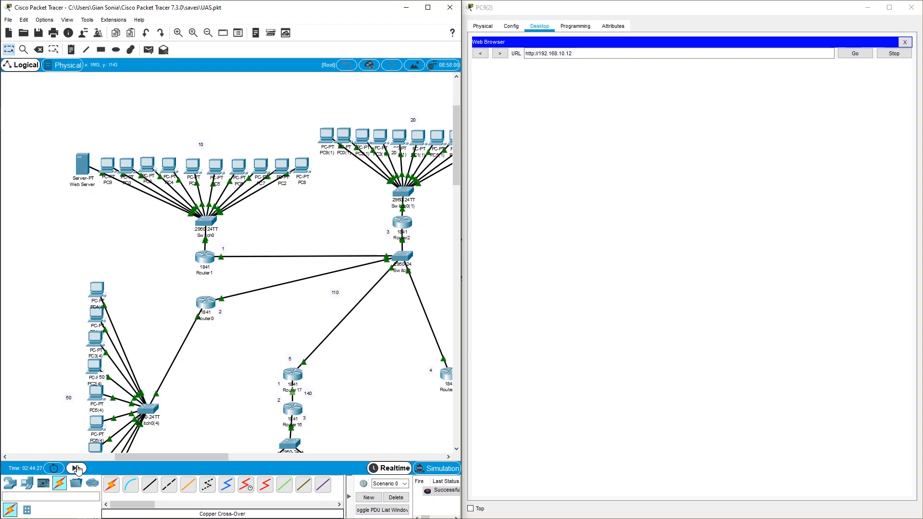
pyautogui.click(79, 469)
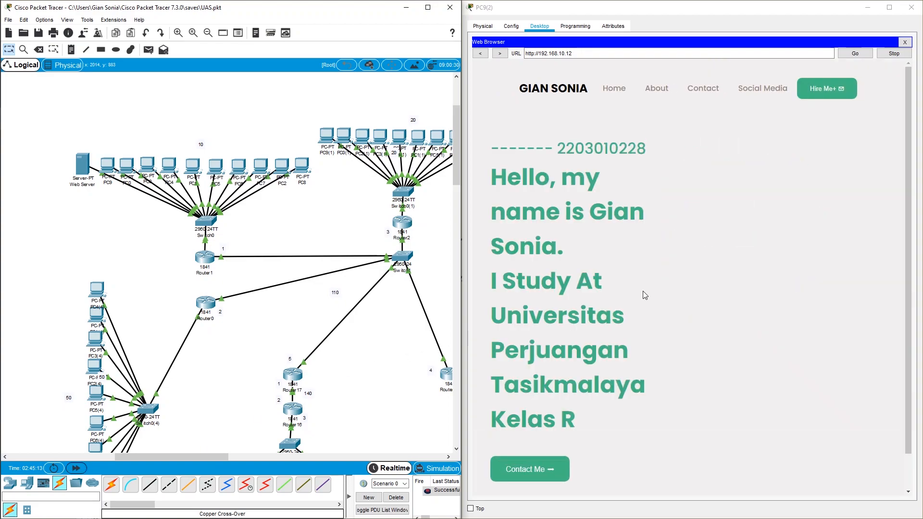
pyautogui.scroll(-2, 642, 291)
pyautogui.scroll(2, 643, 291)
pyautogui.click(911, 7)
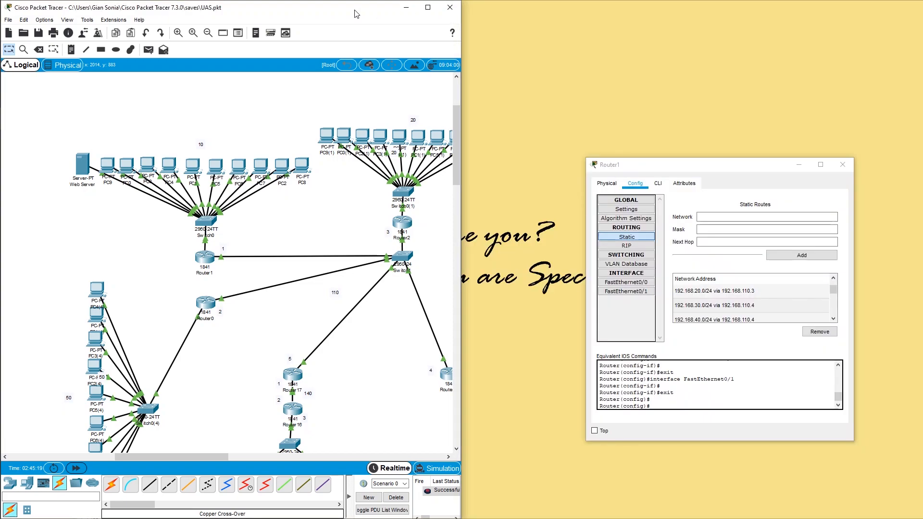
# Bring the topology window back to full-screen size.
pyautogui.moveTo(308, 14); pyautogui.dragTo(583, 0)
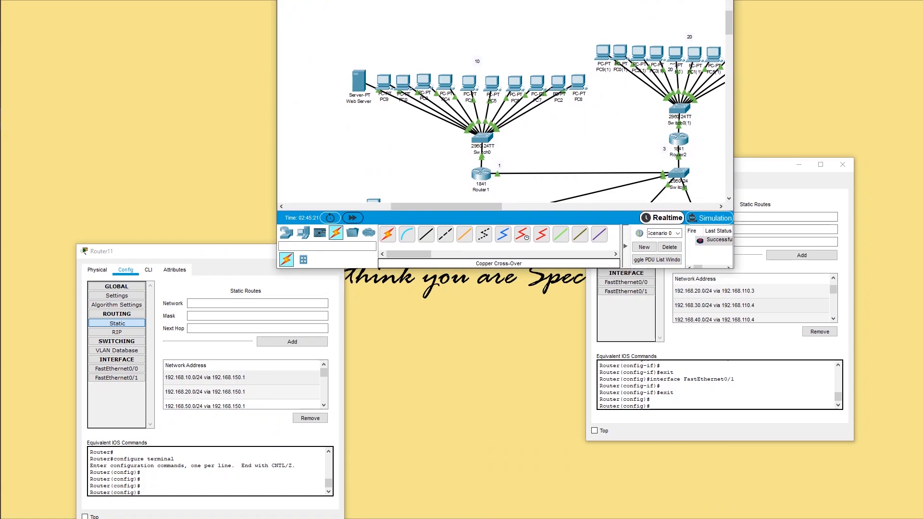
pyautogui.moveTo(523, 0); pyautogui.dragTo(523, 146)
pyautogui.doubleClick(499, 145)
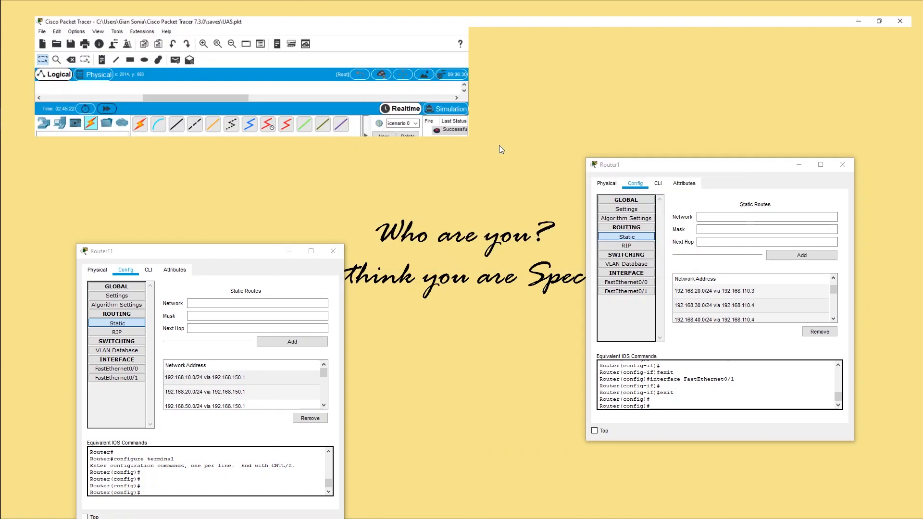
# Trace the path between network 10 and network 100 across the topology, via Router10, Router11, Router21, Router20 and Router3.
pyautogui.scroll(-2, 196, 208)
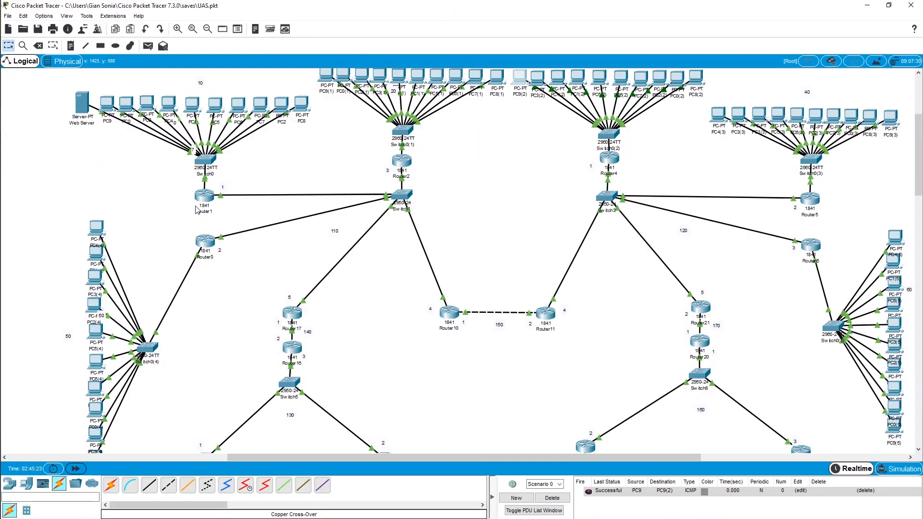
pyautogui.scroll(-2, 196, 208)
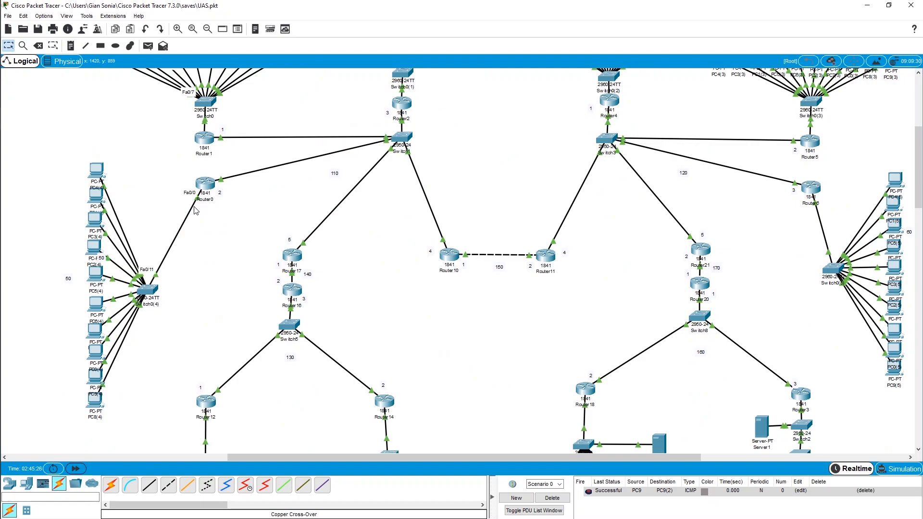
pyautogui.scroll(6, 187, 183)
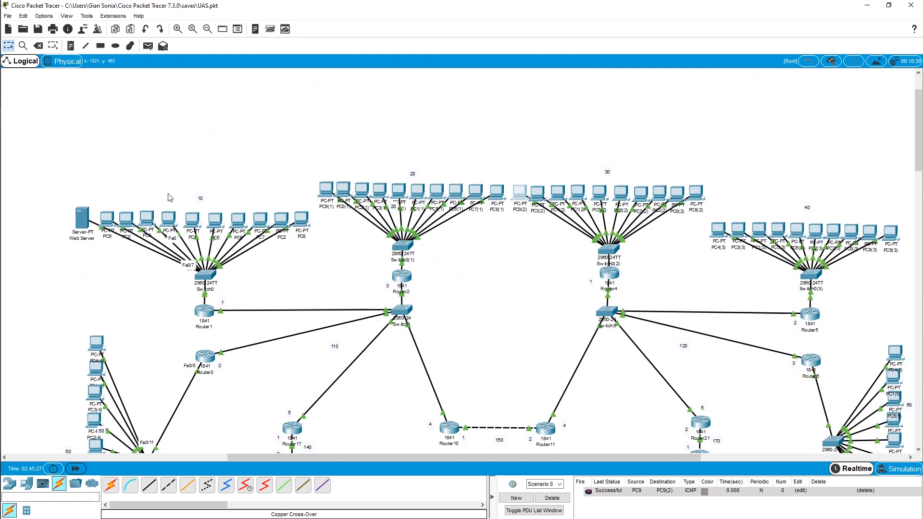
pyautogui.scroll(-10, 215, 202)
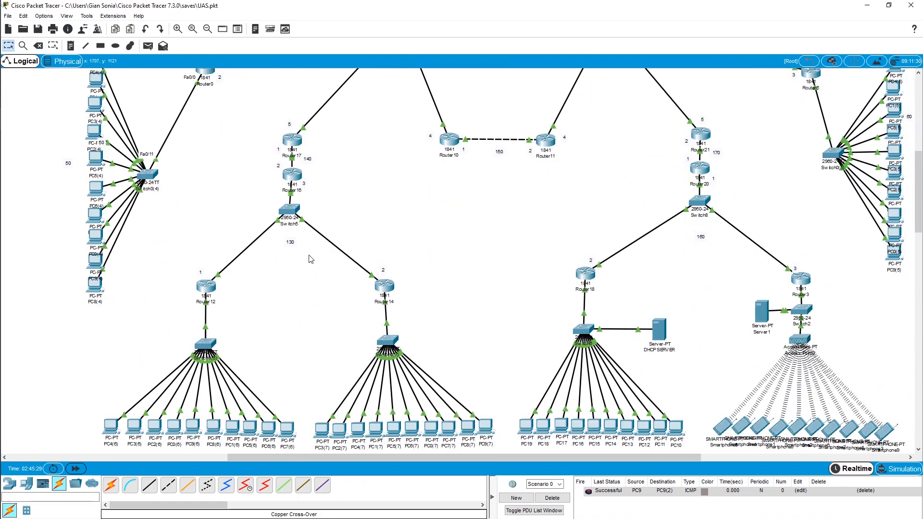
pyautogui.scroll(-2, 808, 409)
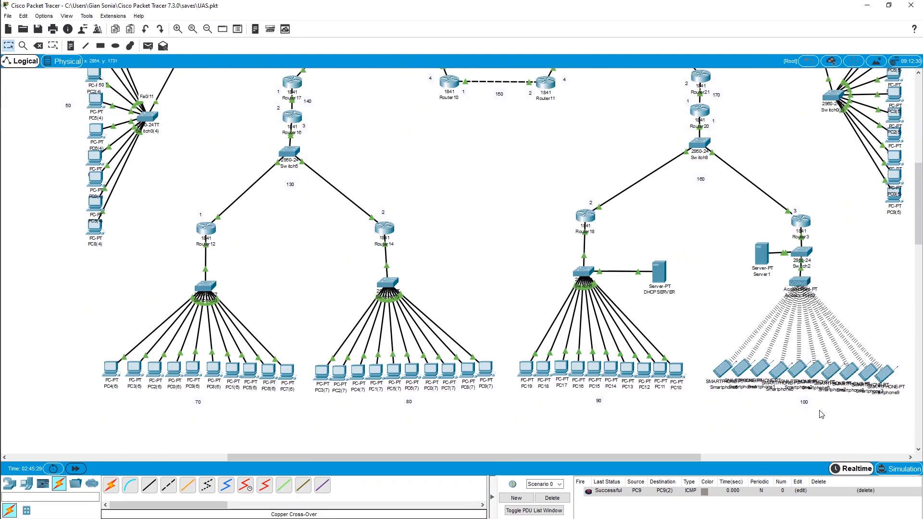
pyautogui.scroll(8, 435, 269)
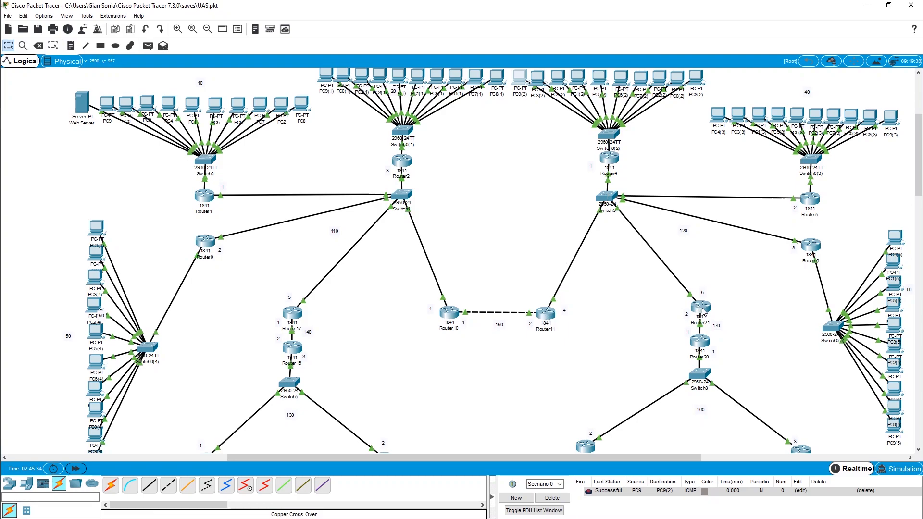
pyautogui.scroll(-3, 709, 322)
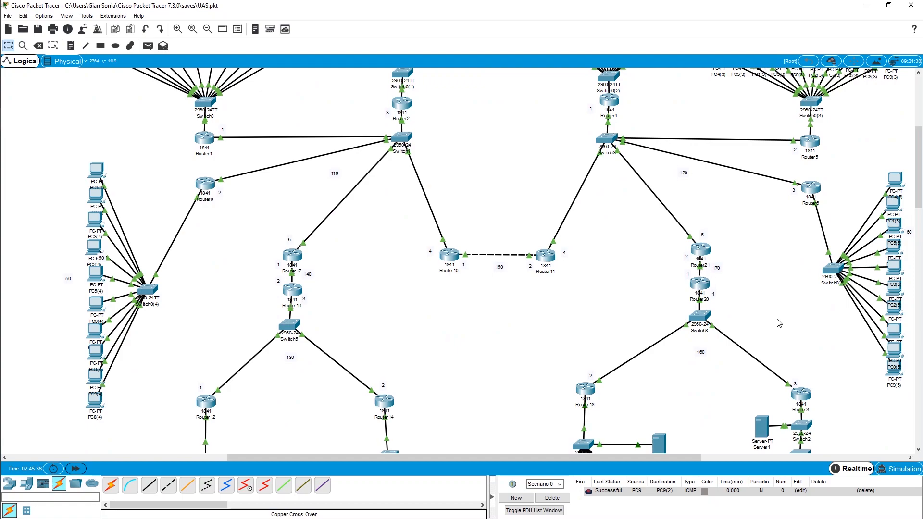
pyautogui.scroll(-6, 779, 321)
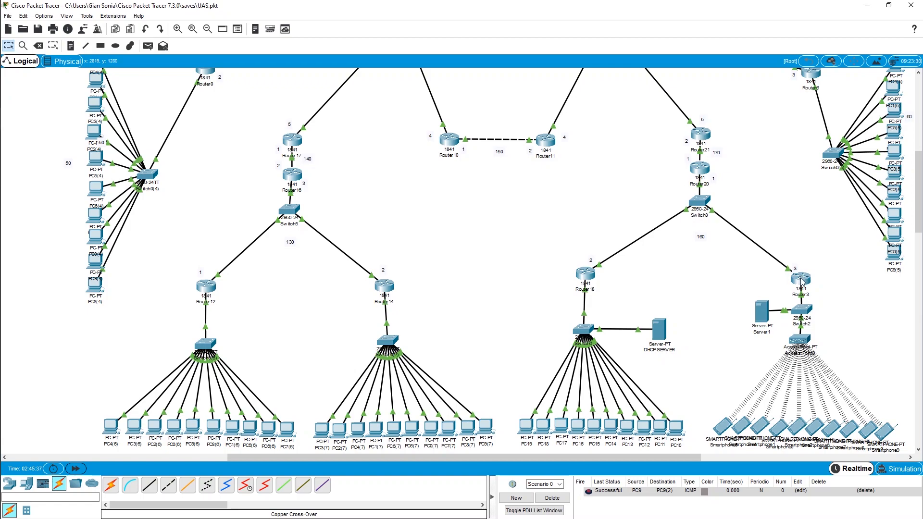
pyautogui.moveTo(801, 282)
pyautogui.scroll(-3, 800, 326)
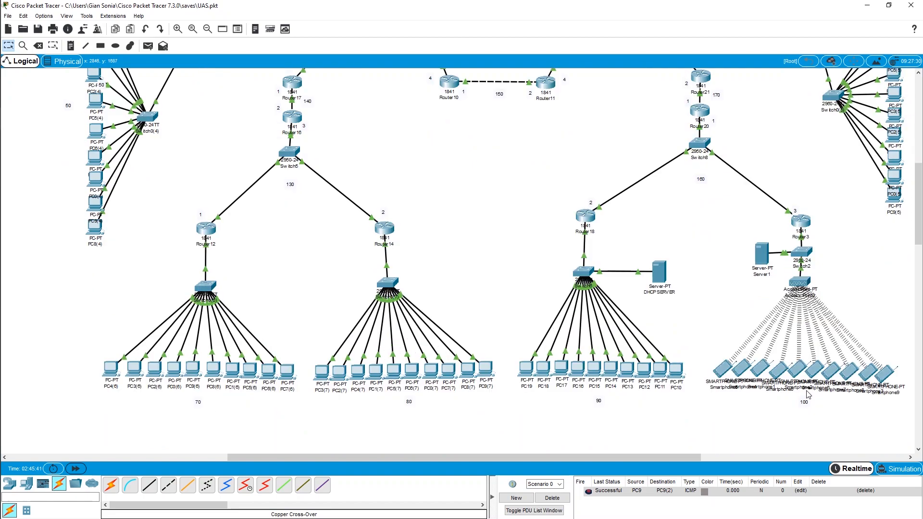
pyautogui.scroll(10, 447, 265)
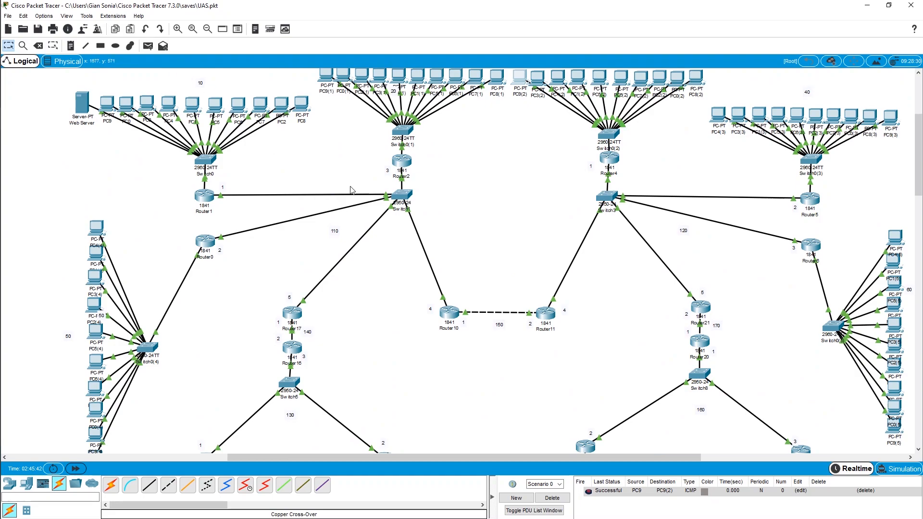
pyautogui.scroll(-8, 525, 286)
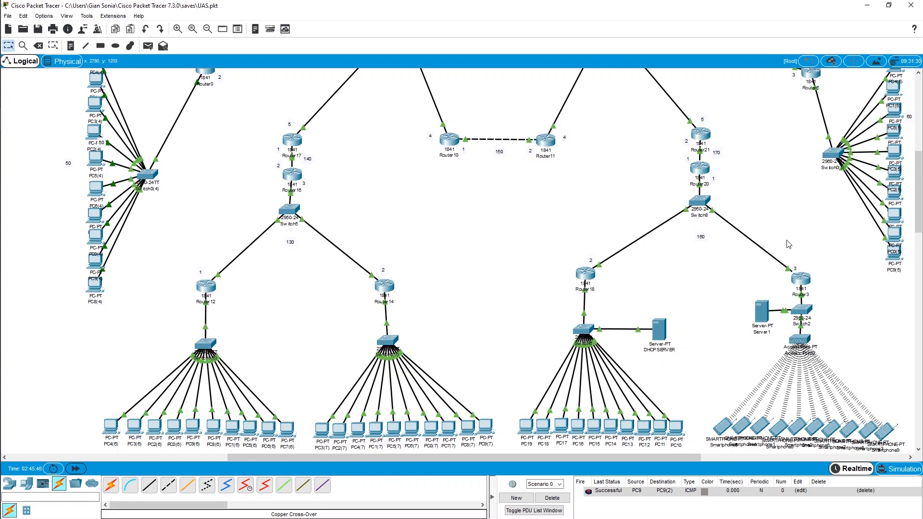
pyautogui.scroll(3, 693, 228)
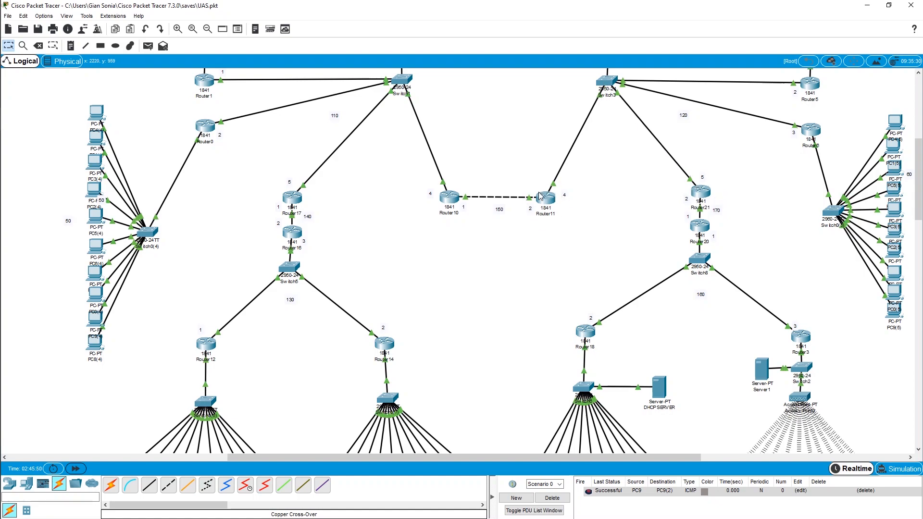
pyautogui.scroll(2, 457, 189)
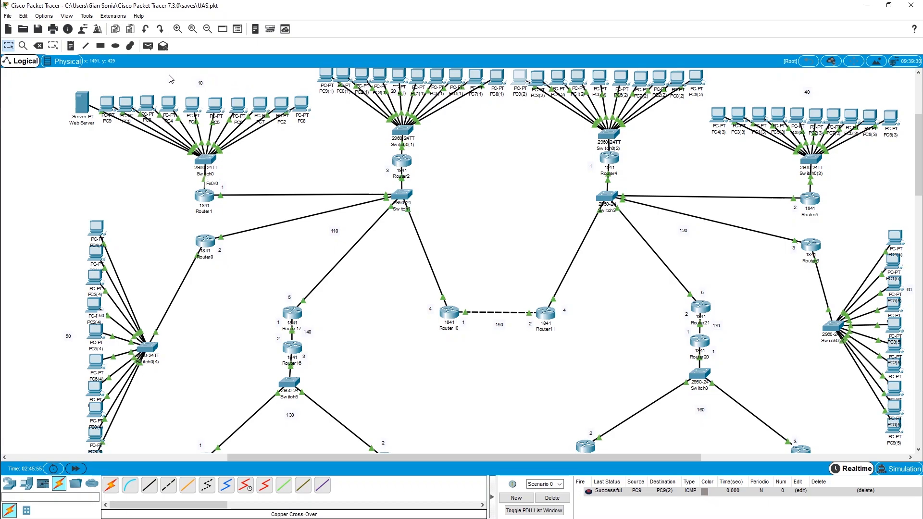
pyautogui.scroll(-4, 489, 245)
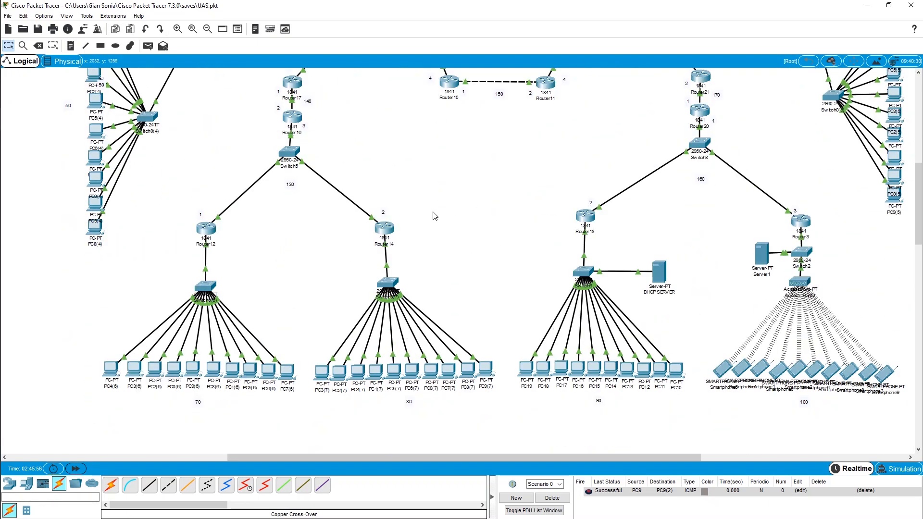
pyautogui.scroll(2, 491, 241)
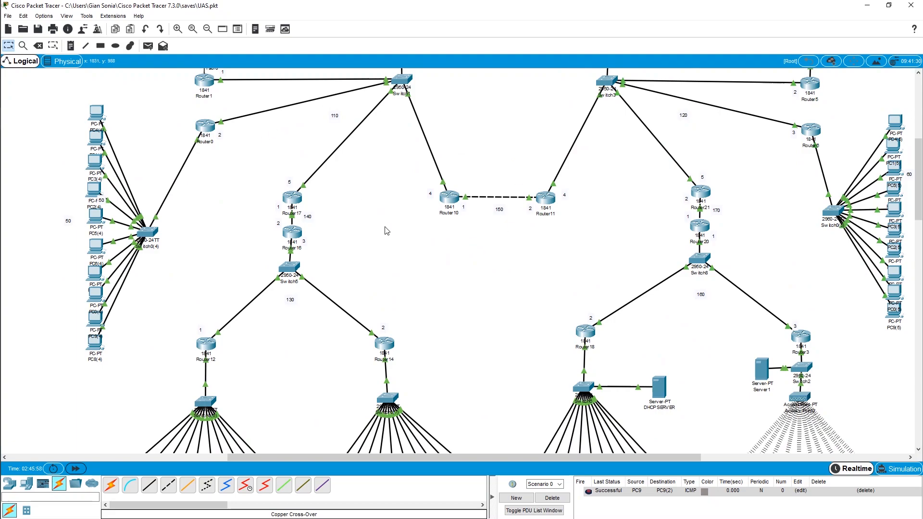
pyautogui.scroll(1, 515, 255)
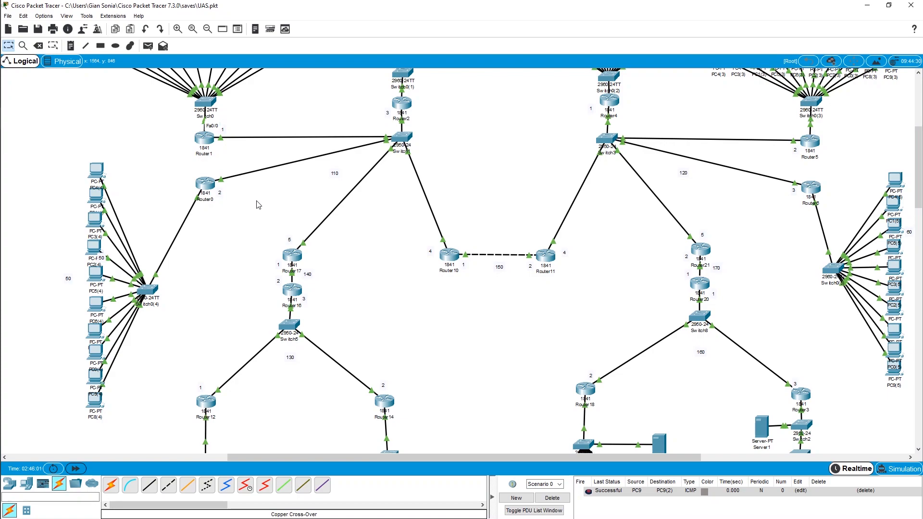
pyautogui.scroll(3, 440, 201)
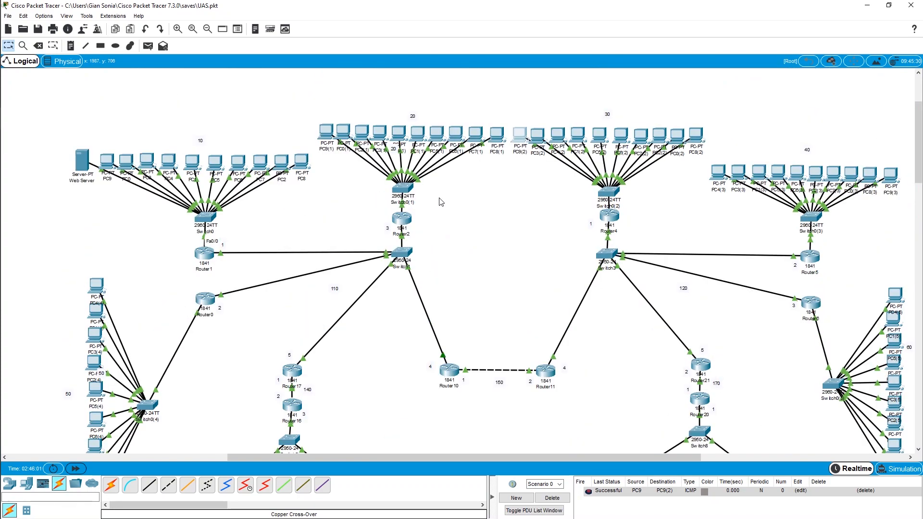
pyautogui.scroll(-5, 439, 202)
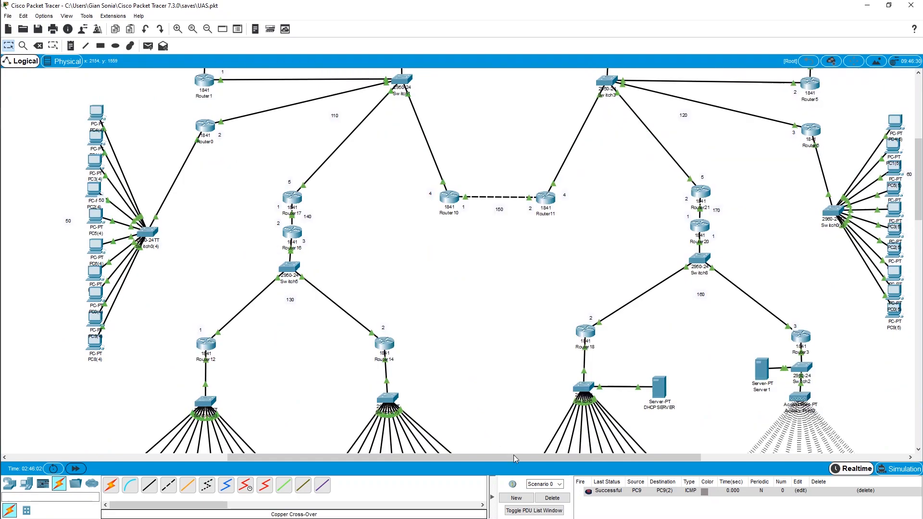
pyautogui.moveTo(521, 454); pyautogui.dragTo(543, 459)
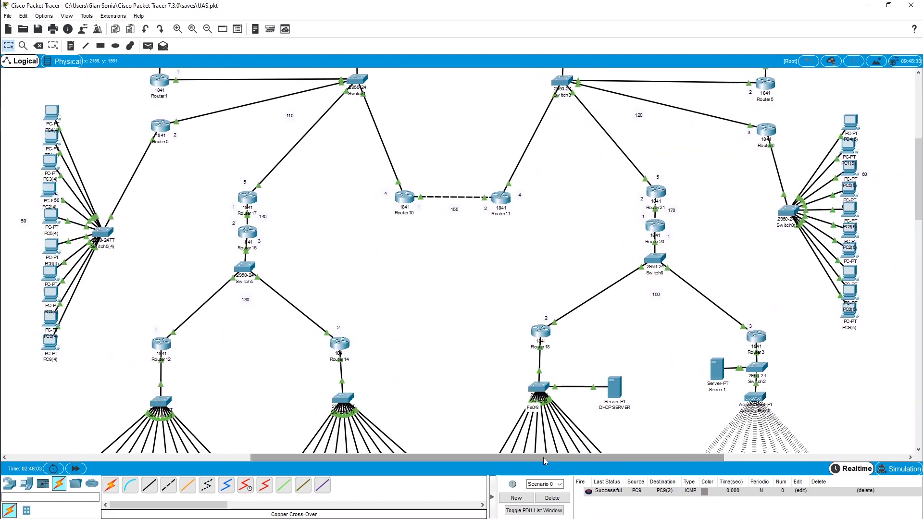